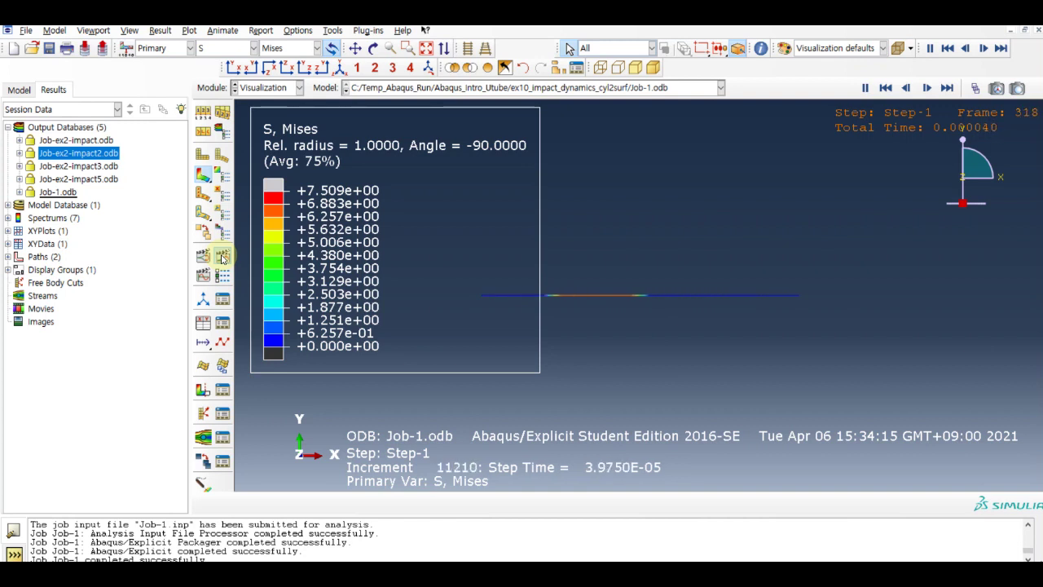
# Step: Switch the stress contour plot of Job-1.odb to the S11 component and animate its time history
pyautogui.click(303, 48)
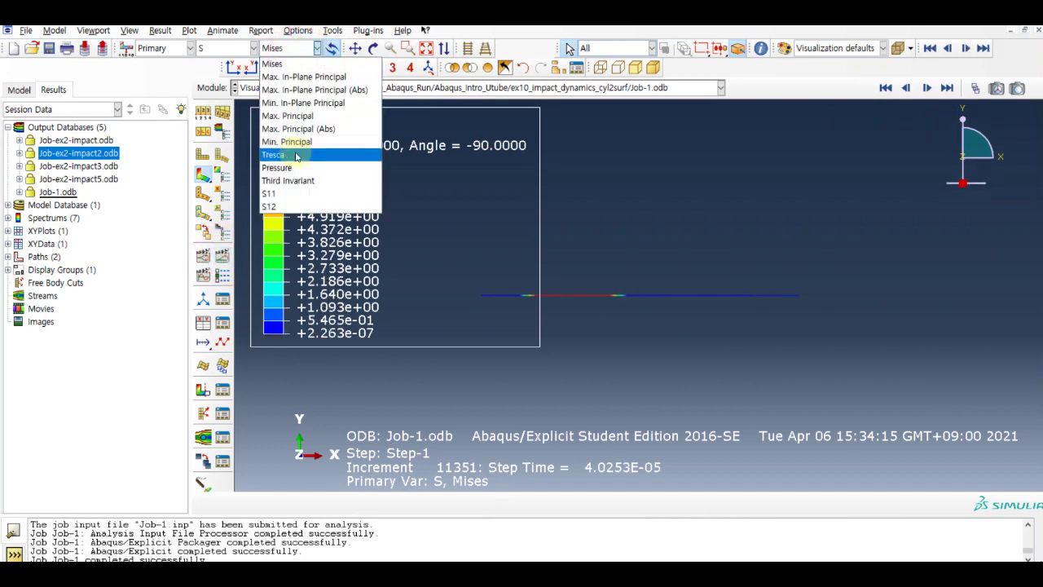
pyautogui.click(277, 194)
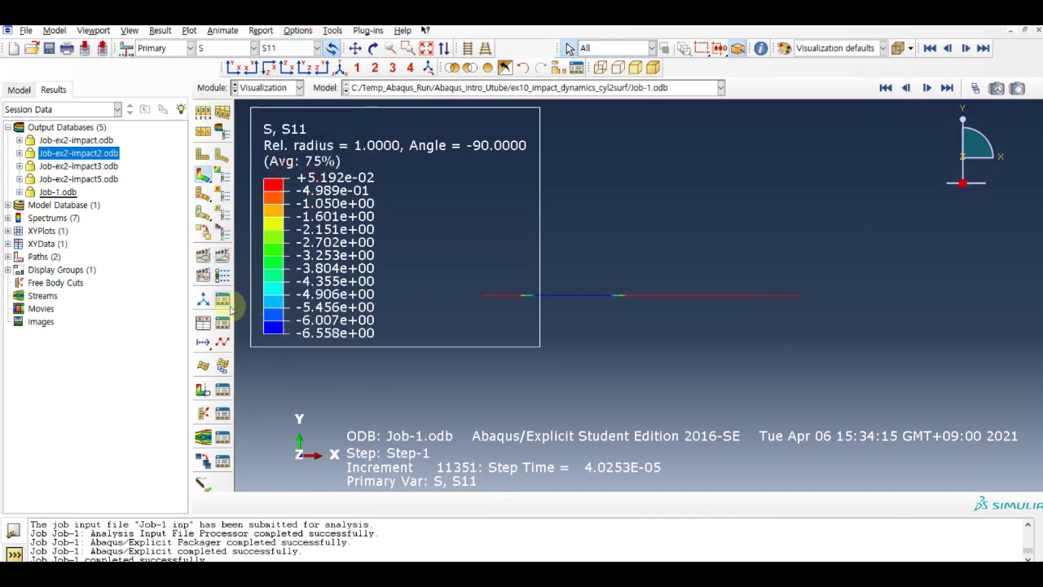
pyautogui.click(223, 258)
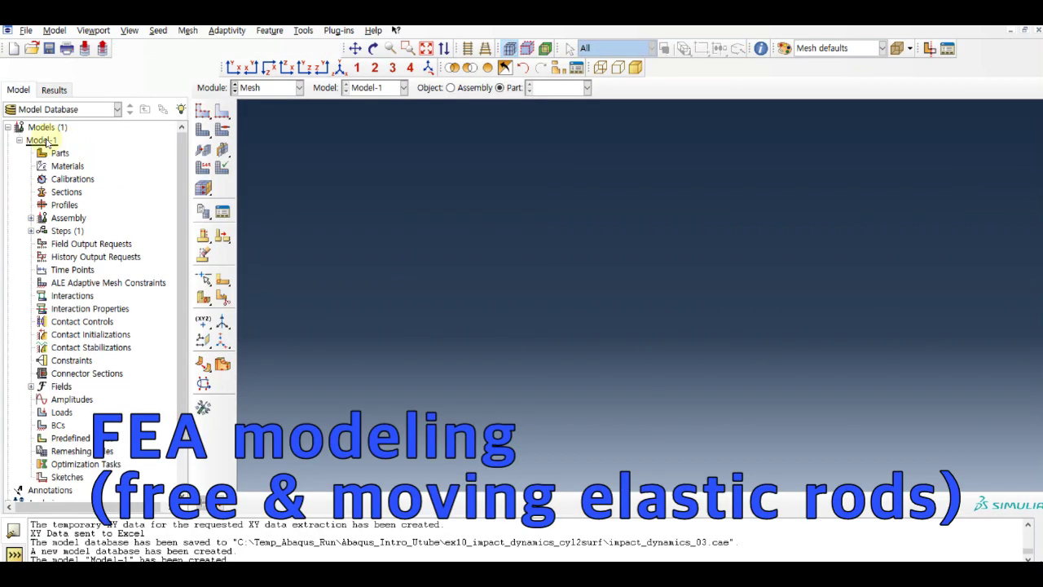
# Step: Start a 3D deformable planar wire part named Part-1-long with approximate size 200
pyautogui.doubleClick(59, 152)
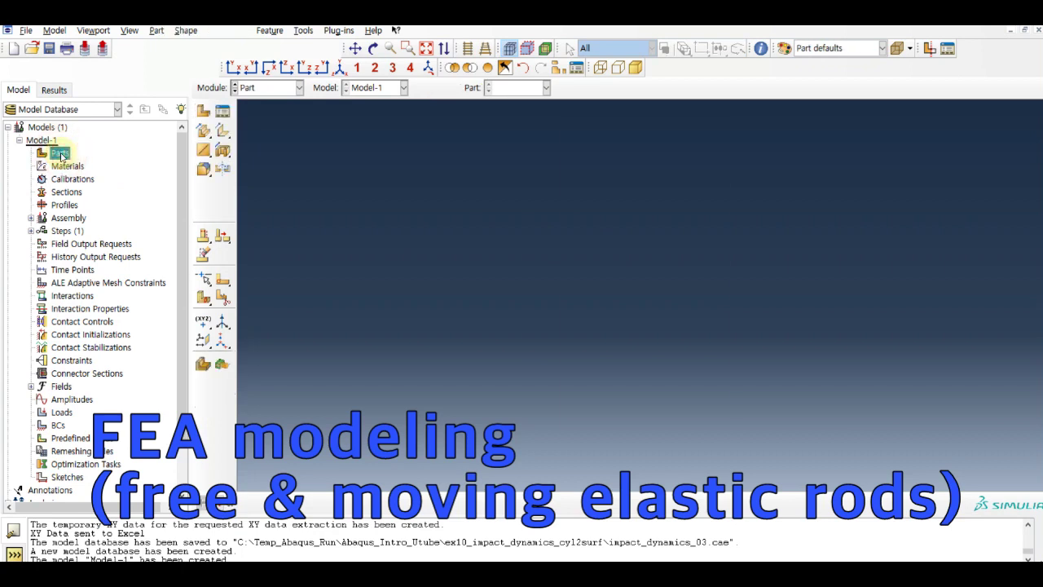
pyautogui.click(624, 155)
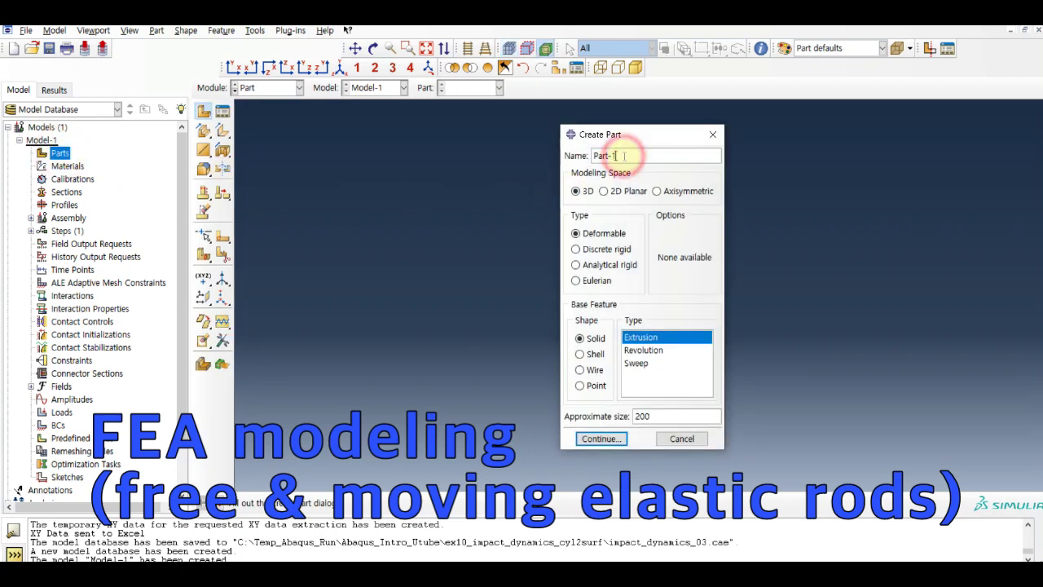
pyautogui.write('-long')
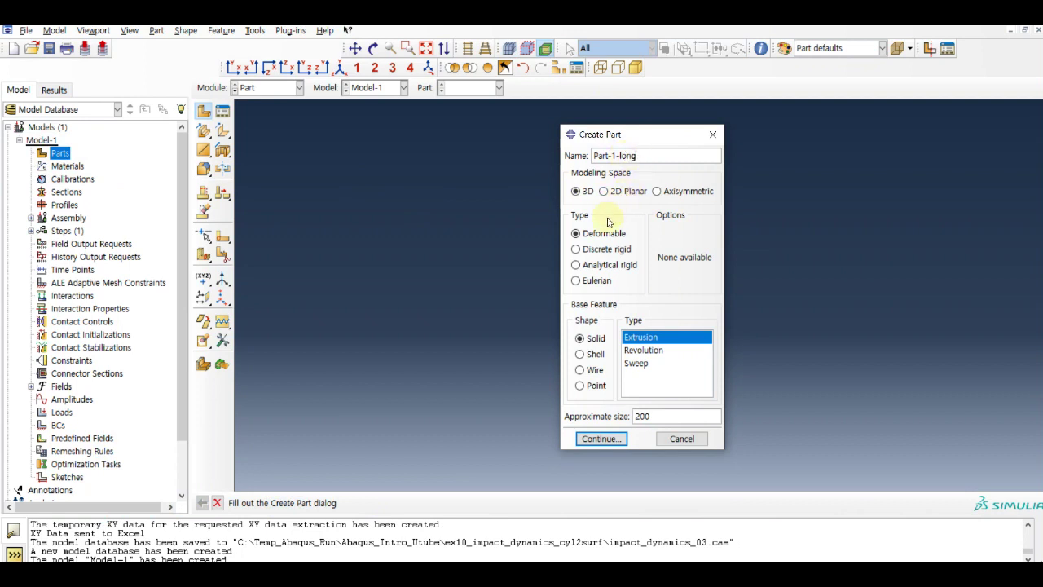
pyautogui.click(598, 373)
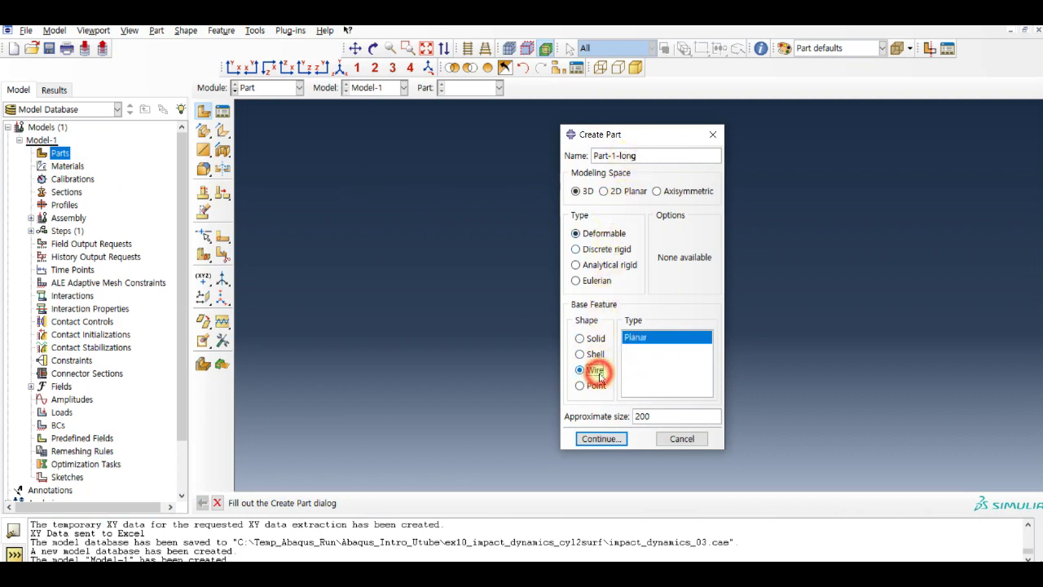
pyautogui.click(617, 440)
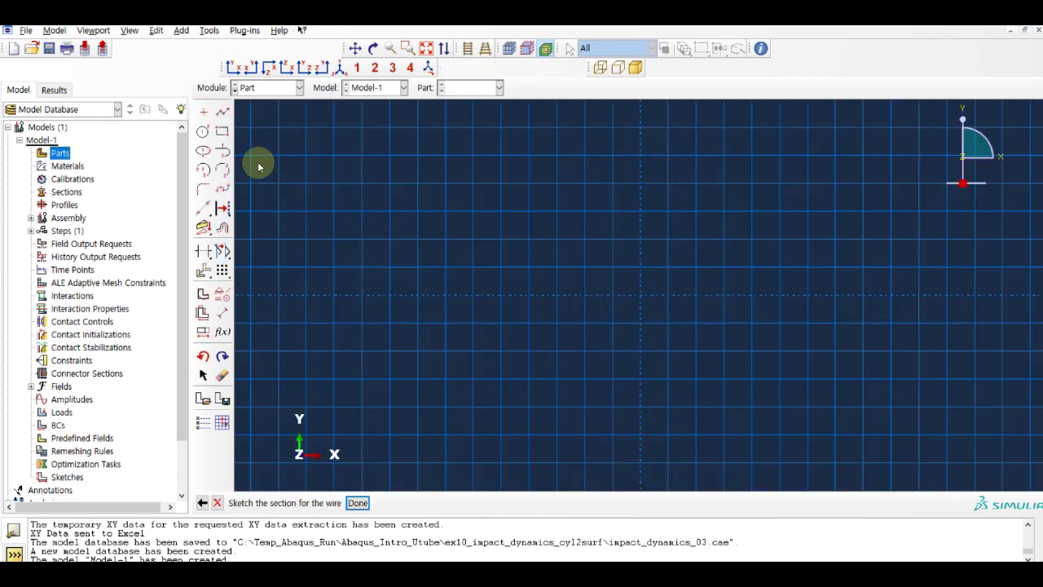
# Step: Sketch a horizontal line about 40 long from the origin along the positive X axis
pyautogui.click(223, 112)
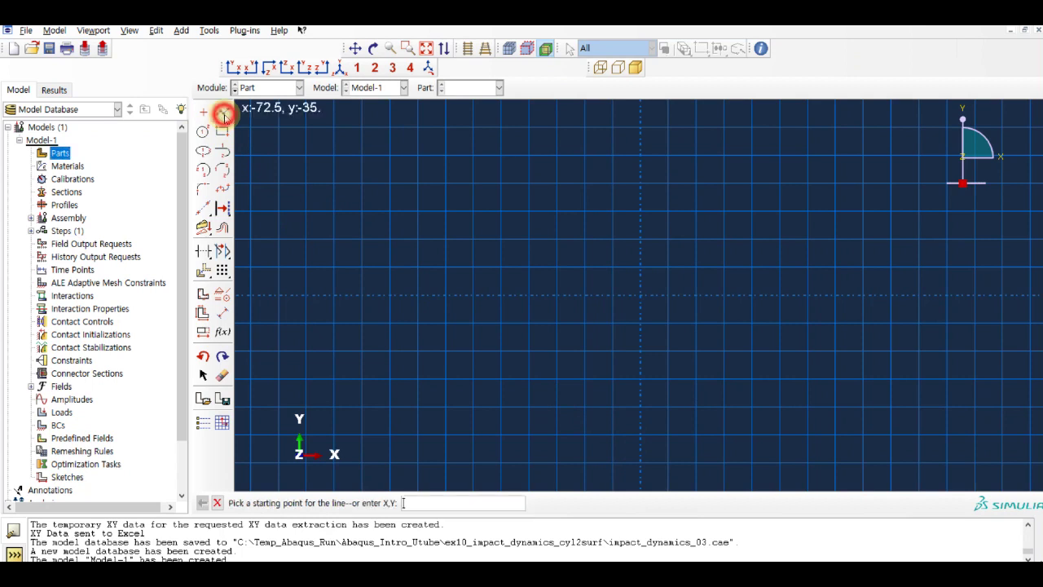
pyautogui.click(640, 295)
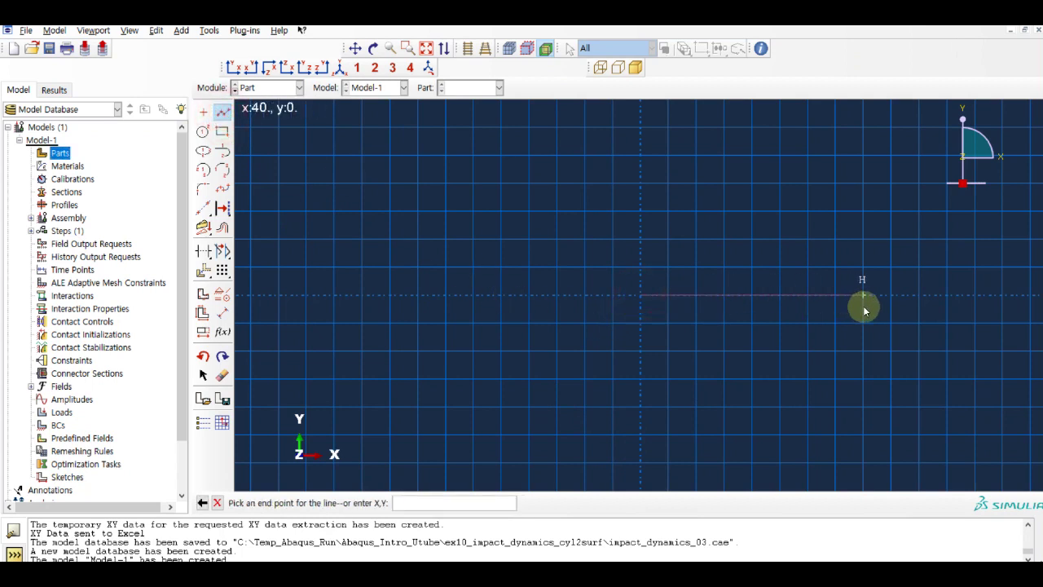
pyautogui.click(864, 307)
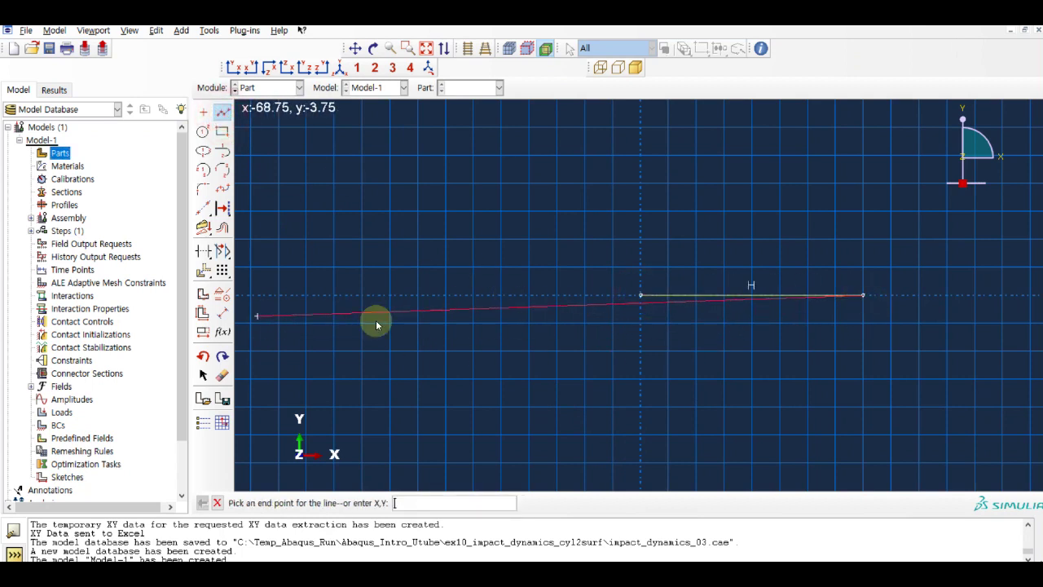
pyautogui.middleClick(449, 320)
# Step: Dimension the long rod's line to 30 and finish the wire sketch
pyautogui.click(222, 312)
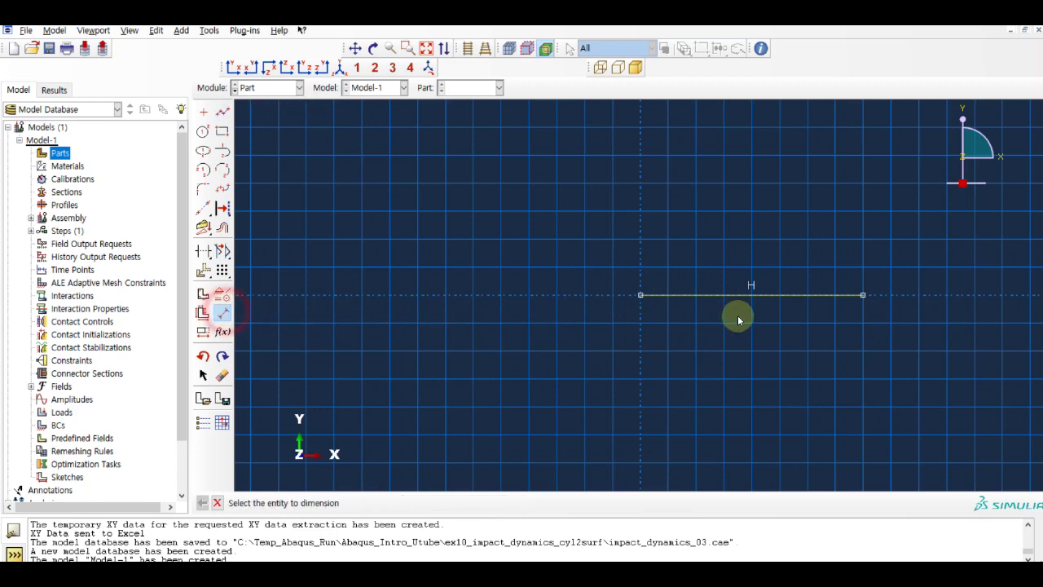
pyautogui.click(742, 303)
pyautogui.click(748, 343)
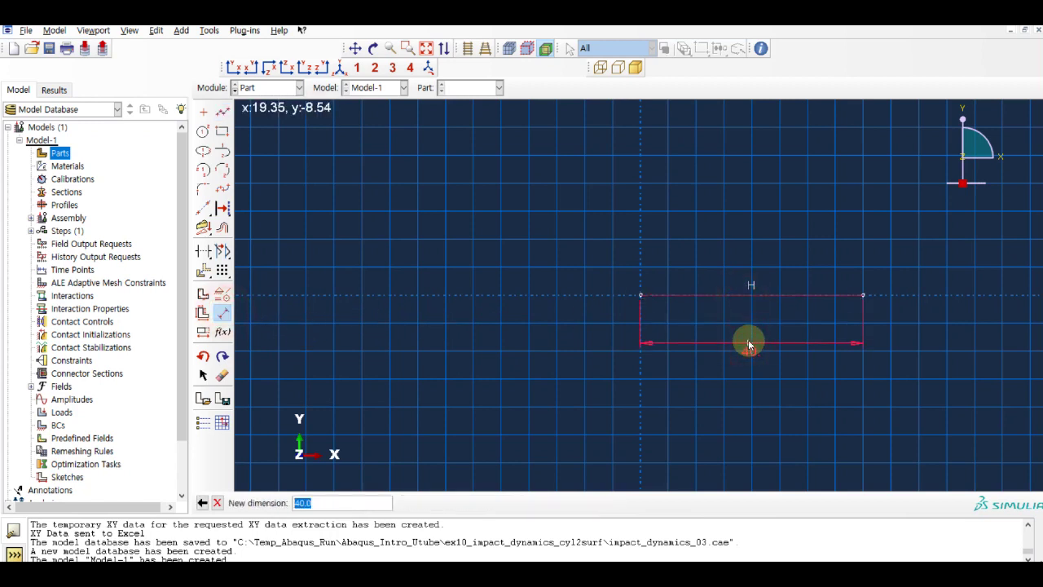
pyautogui.press('Return')
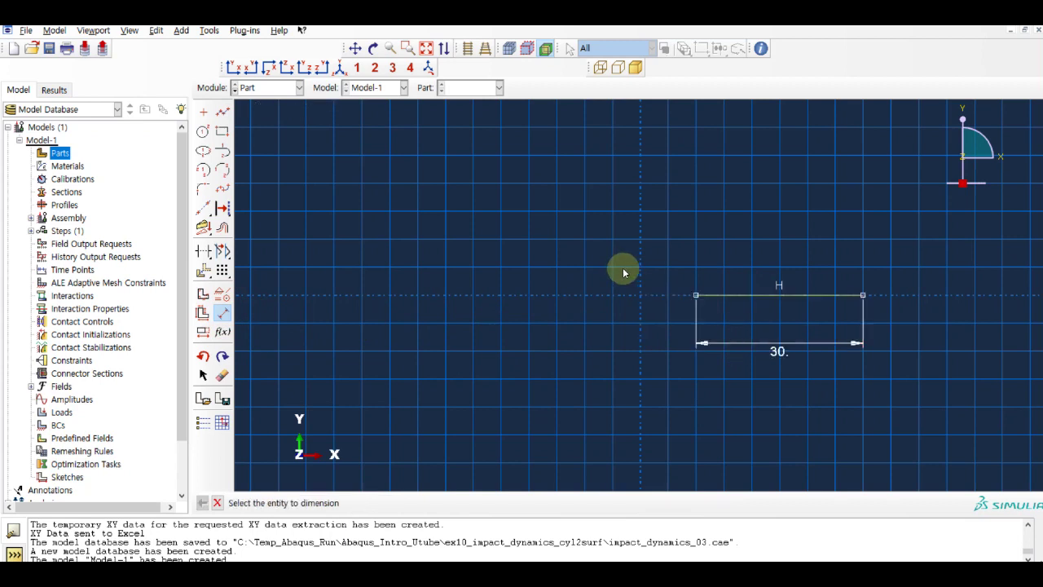
pyautogui.middleClick(618, 272)
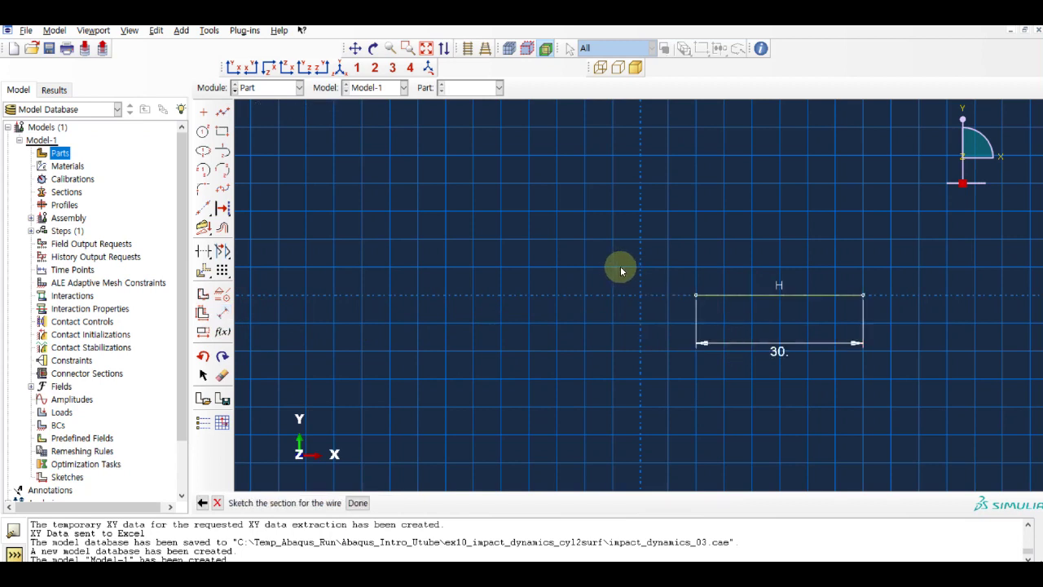
pyautogui.click(352, 502)
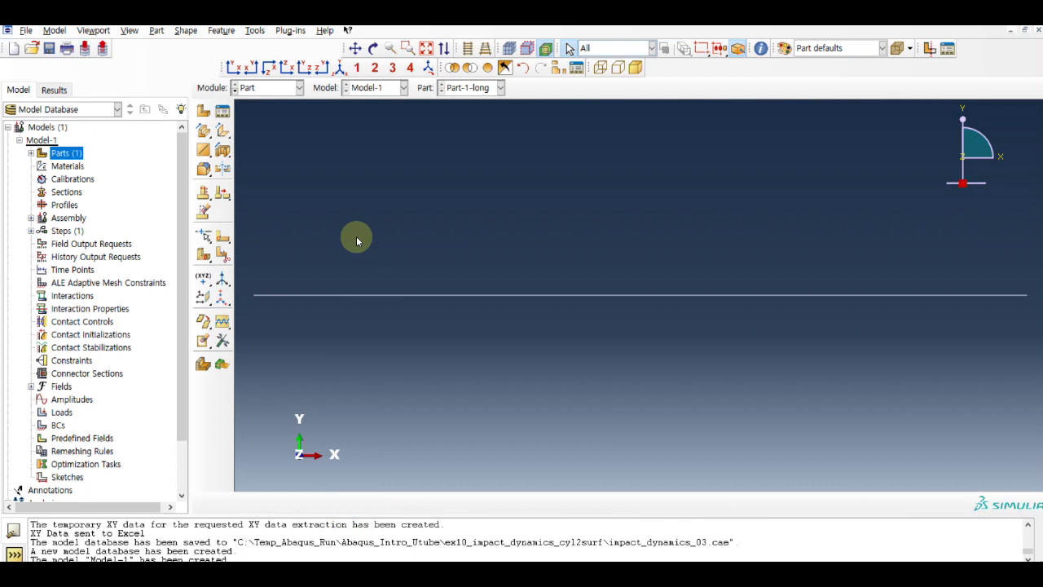
# Step: Start a second 3D deformable planar wire part named Part-2-short with approximate size 200
pyautogui.click(65, 156)
pyautogui.doubleClick(61, 159)
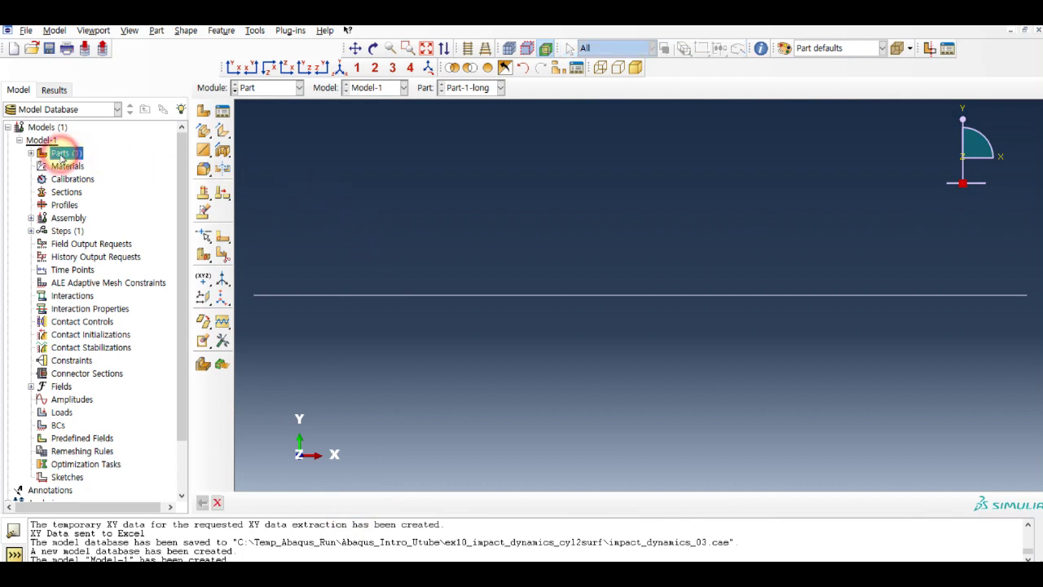
pyautogui.click(637, 154)
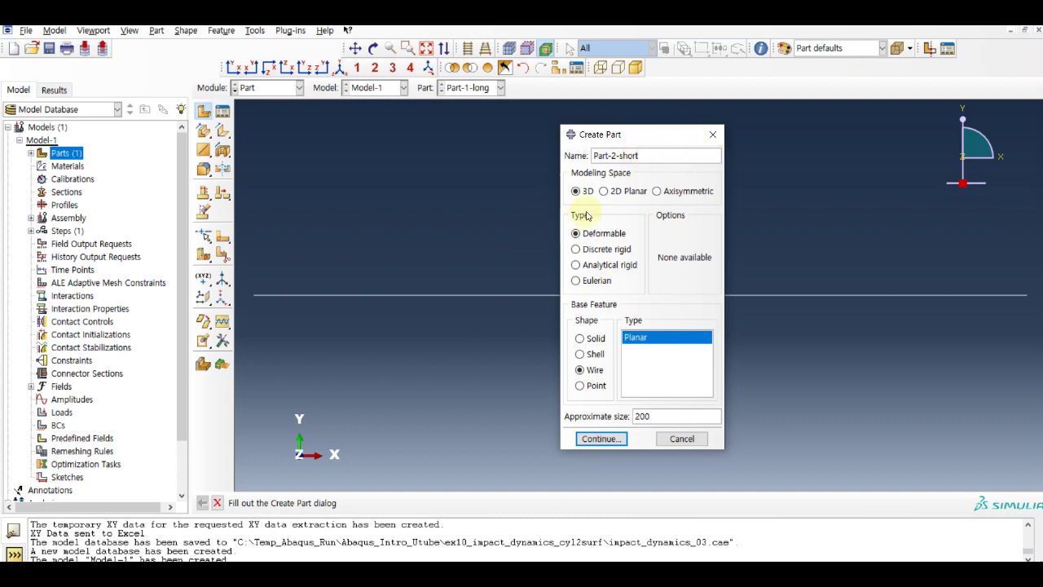
pyautogui.click(613, 440)
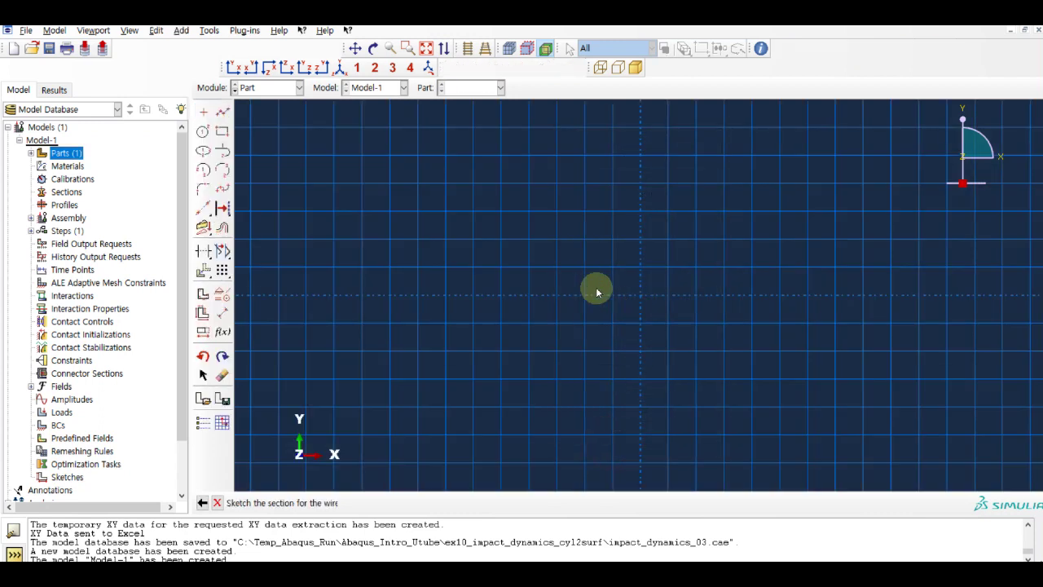
# Step: Sketch a horizontal line about 20 long from the origin for the short rod
pyautogui.click(220, 114)
pyautogui.click(640, 296)
pyautogui.click(751, 295)
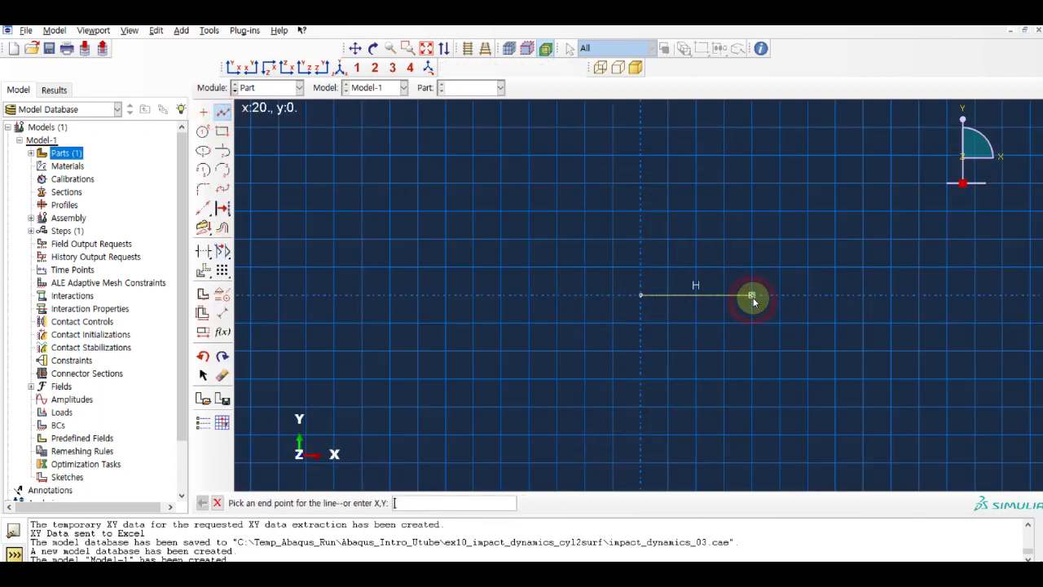
pyautogui.middleClick(751, 346)
# Step: Dimension the short rod's line to 5 and finish the wire sketch
pyautogui.click(222, 312)
pyautogui.click(691, 300)
pyautogui.click(698, 330)
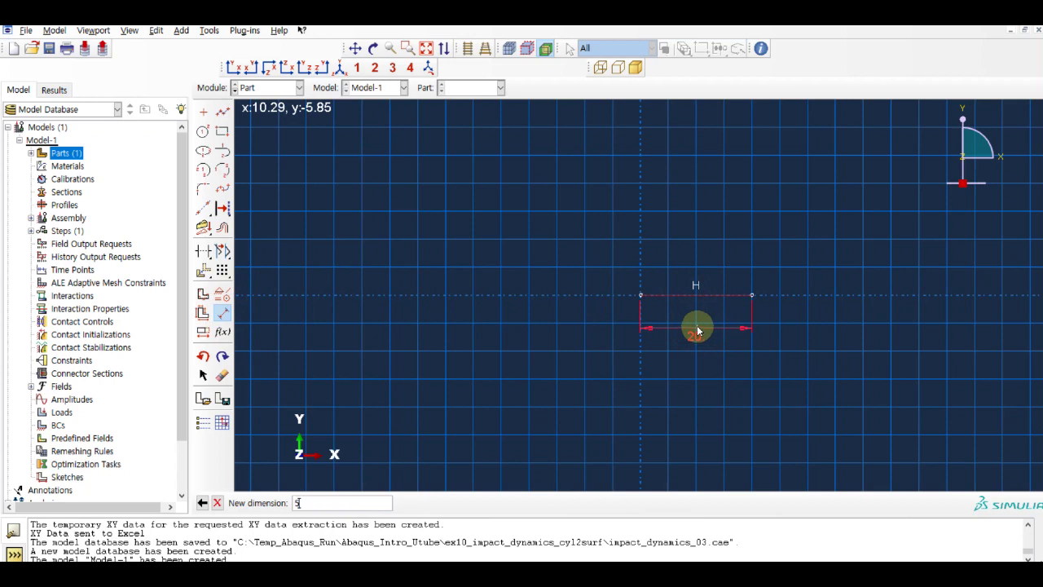
pyautogui.write('5')
pyautogui.press('Return')
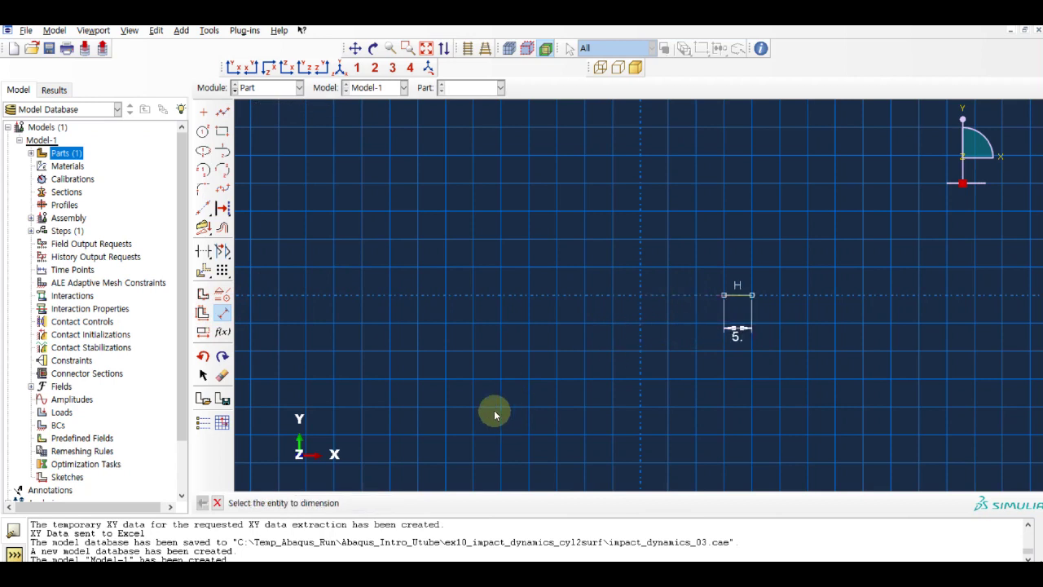
pyautogui.middleClick(465, 412)
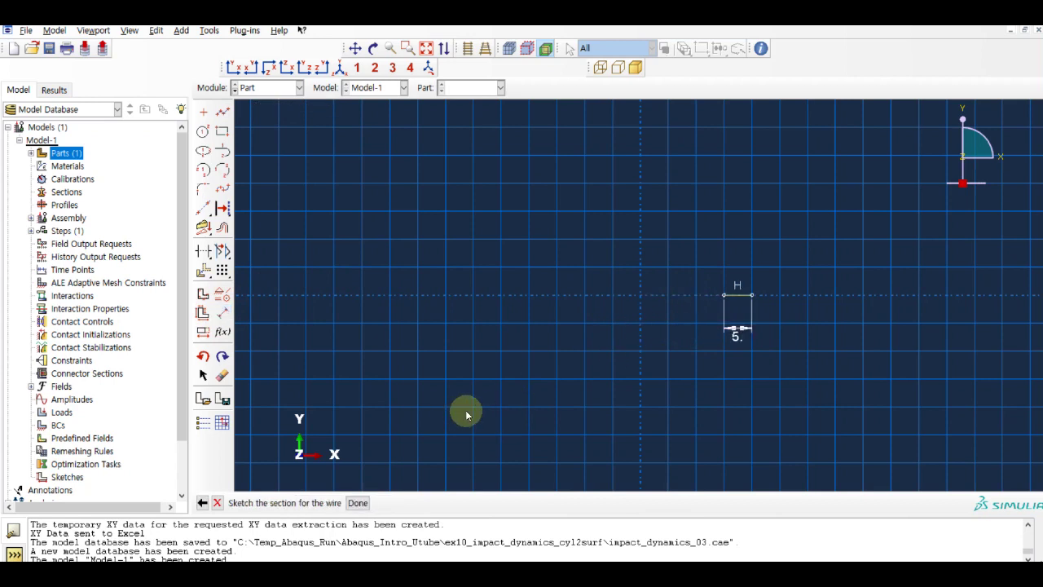
pyautogui.click(358, 502)
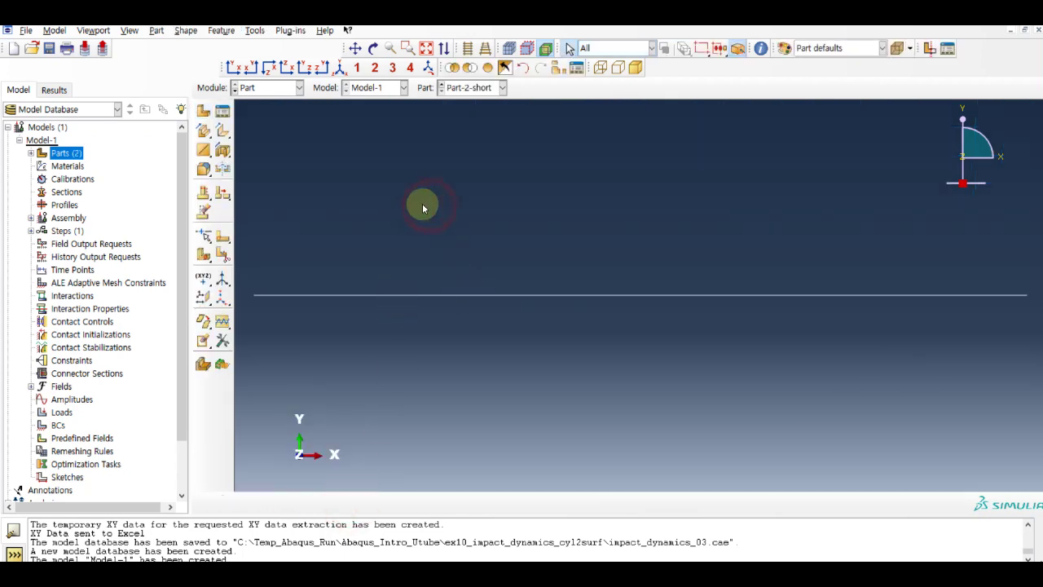
# Step: Create the material Material-1 and give it a uniform mass density of 2.7e-9
pyautogui.click(60, 167)
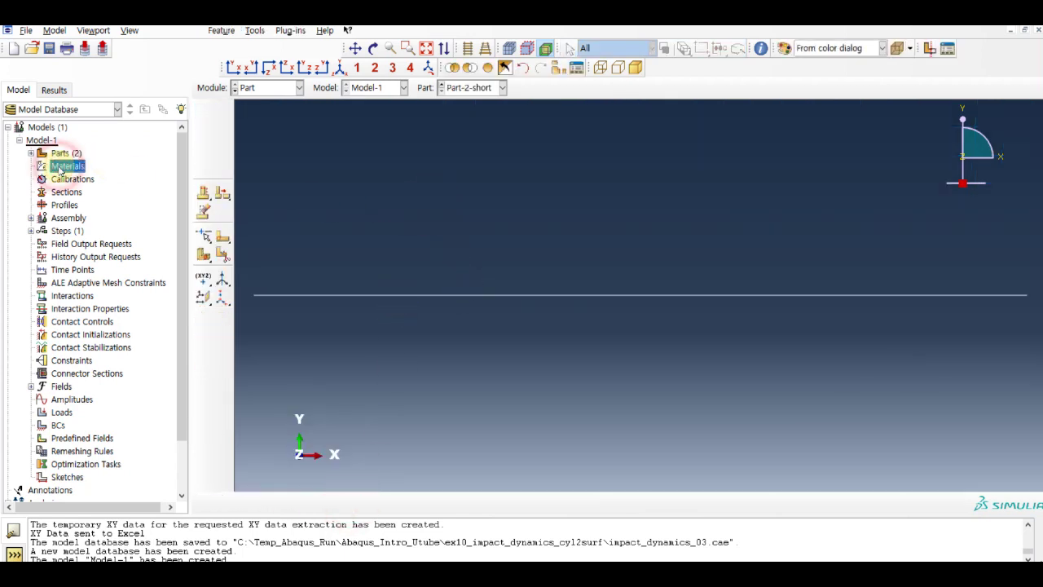
pyautogui.doubleClick(60, 169)
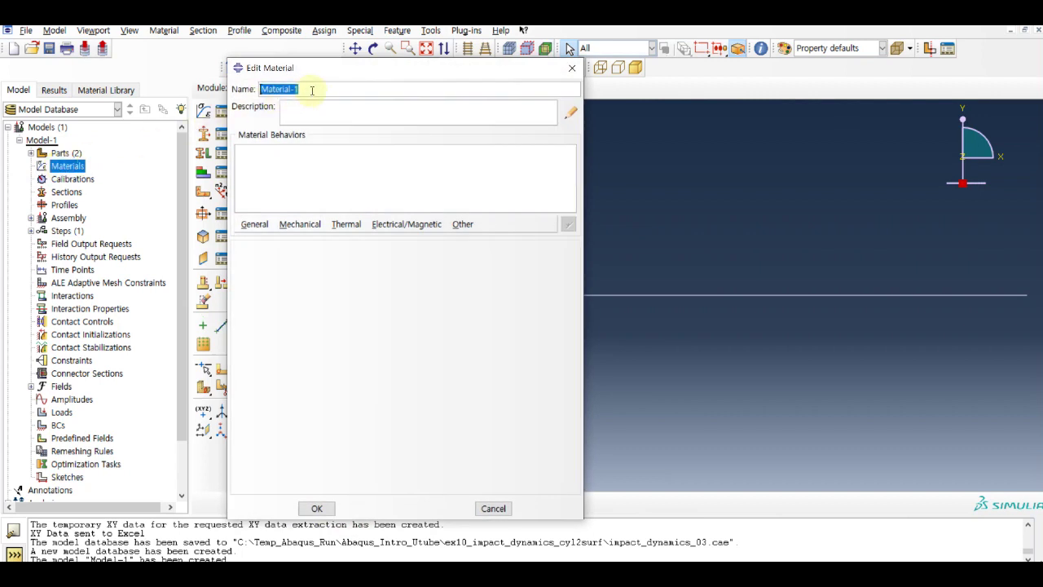
pyautogui.click(254, 224)
pyautogui.click(259, 238)
pyautogui.click(297, 361)
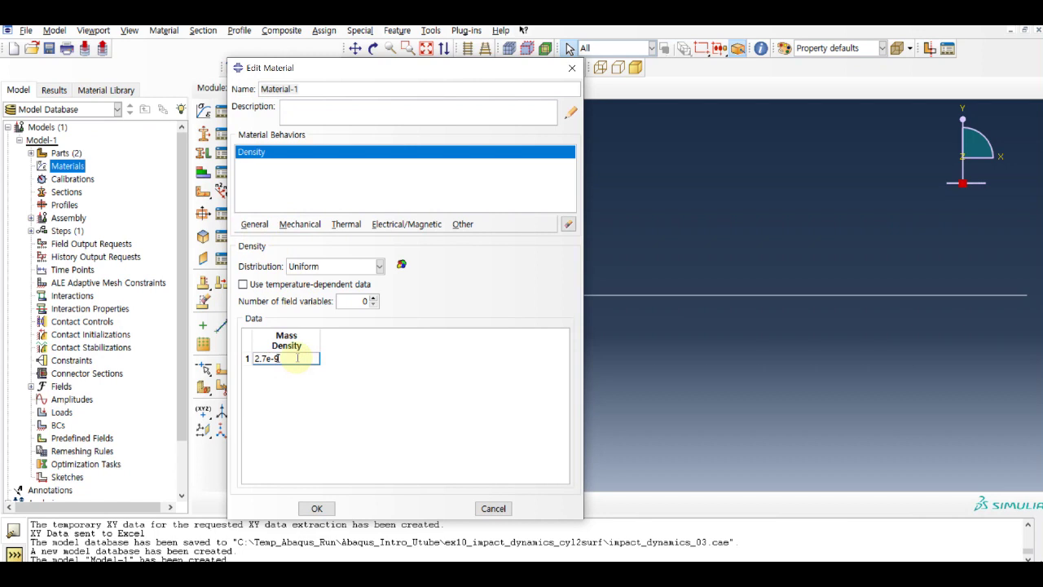
pyautogui.press('Return')
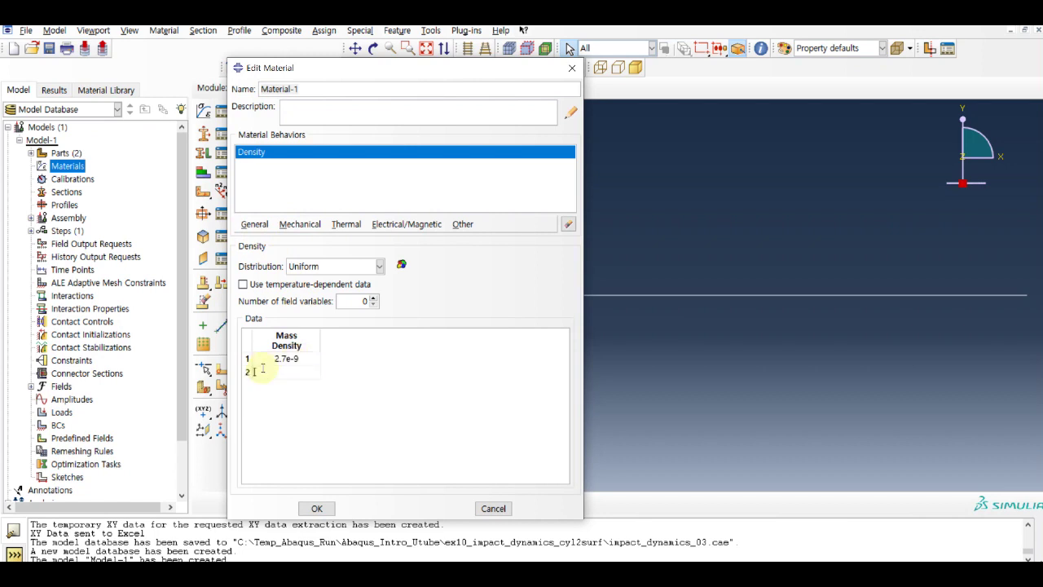
# Step: Add isotropic elasticity to Material-1 with Young's modulus 70000 and Poisson's ratio 0.3, and save the material
pyautogui.click(296, 226)
pyautogui.click(468, 244)
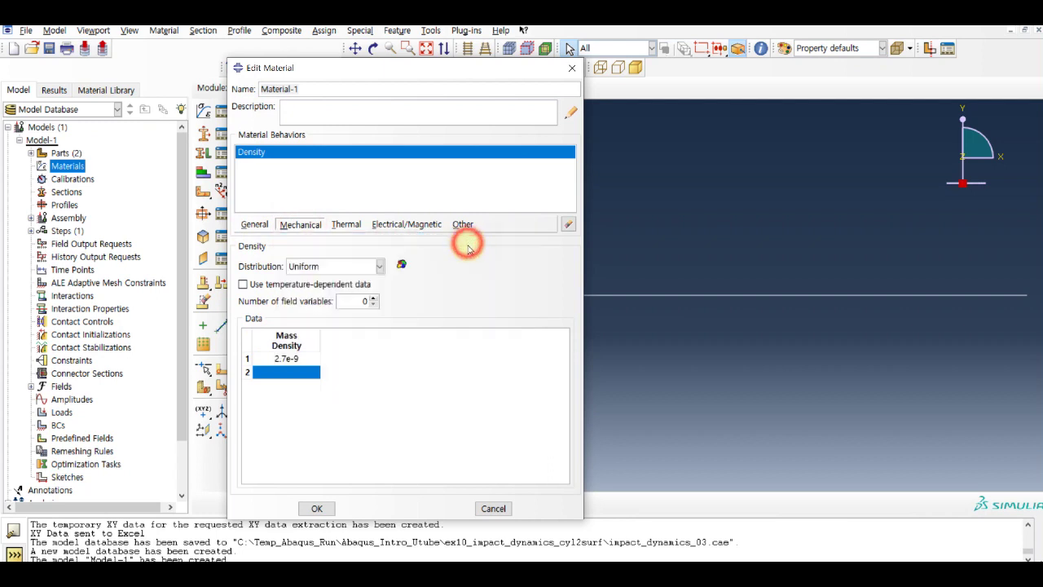
pyautogui.click(303, 410)
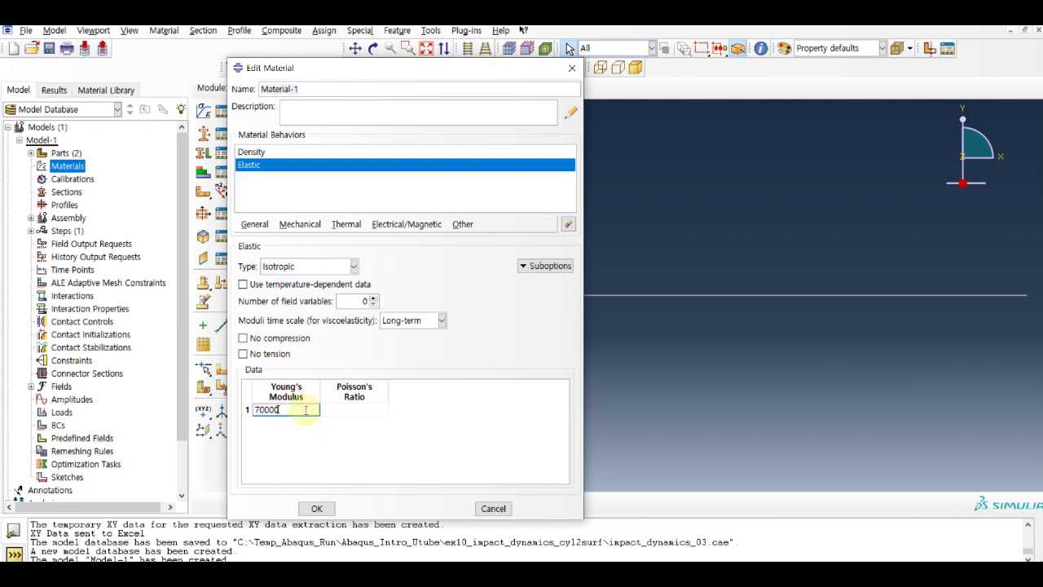
pyautogui.click(348, 410)
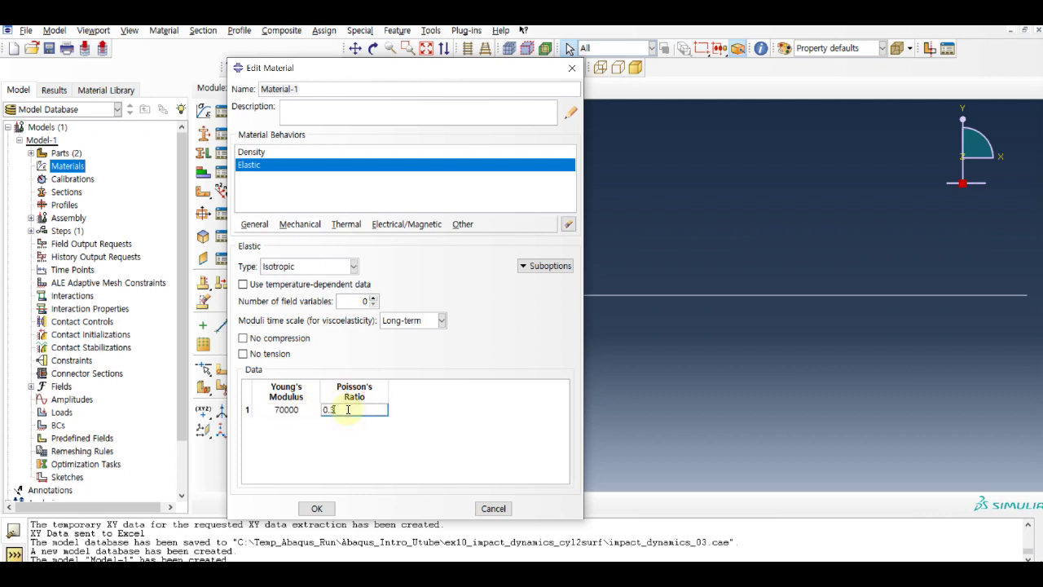
pyautogui.click(326, 506)
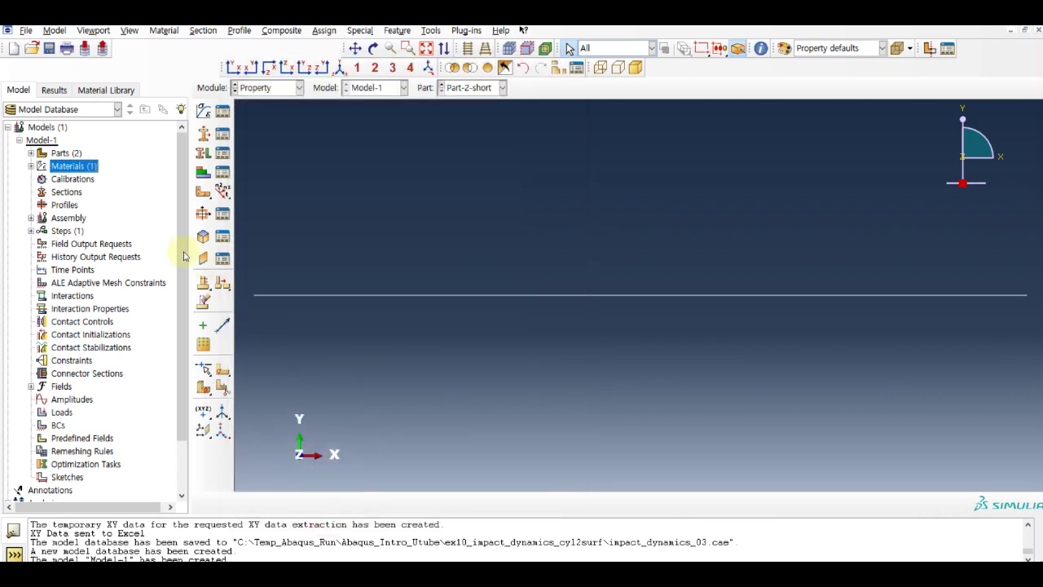
# Step: Start a beam section named Section-1 and create a circular profile of radius 0.5 for it
pyautogui.doubleClick(67, 192)
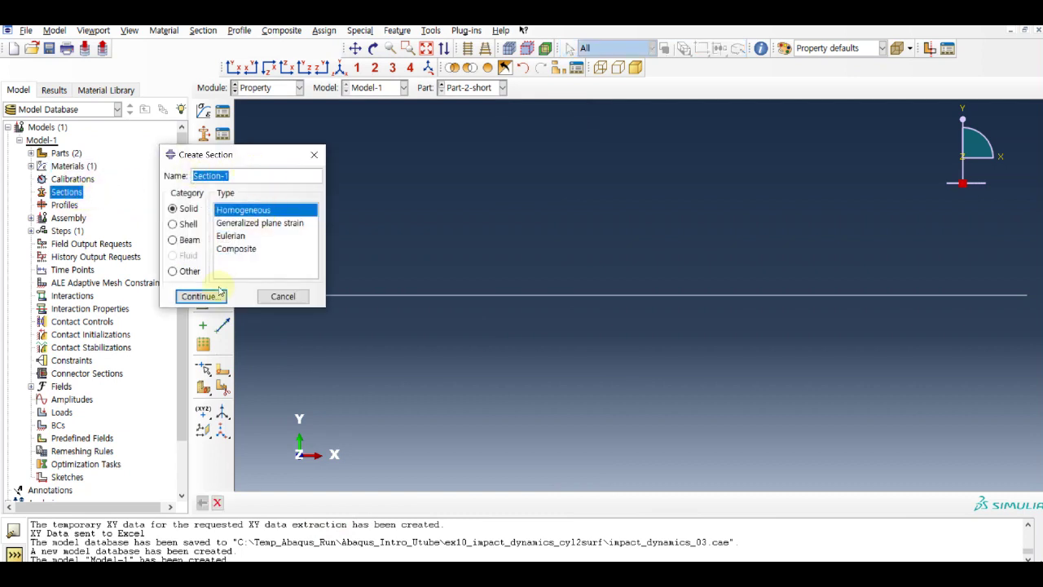
pyautogui.click(186, 239)
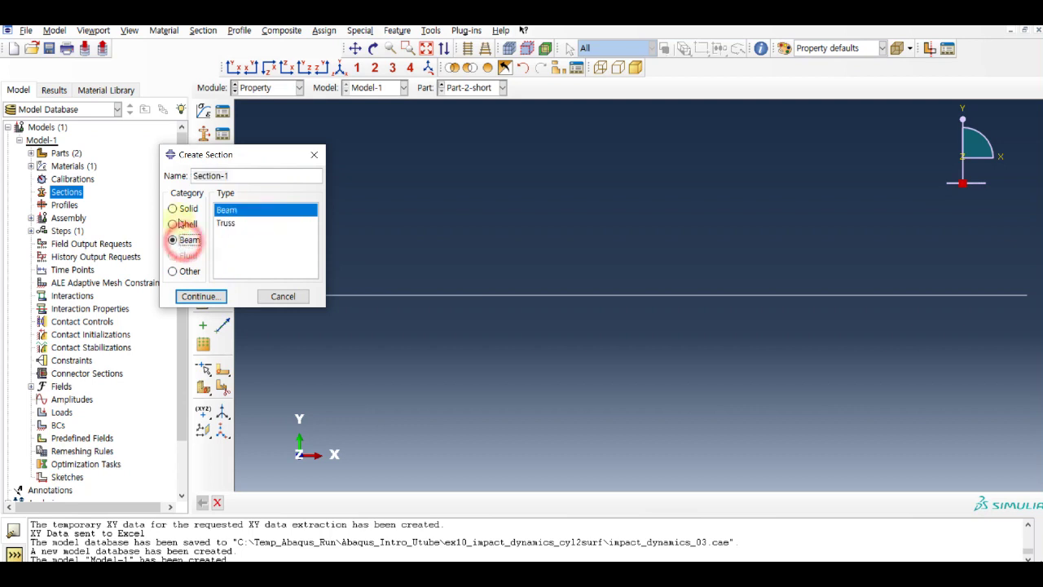
pyautogui.click(203, 299)
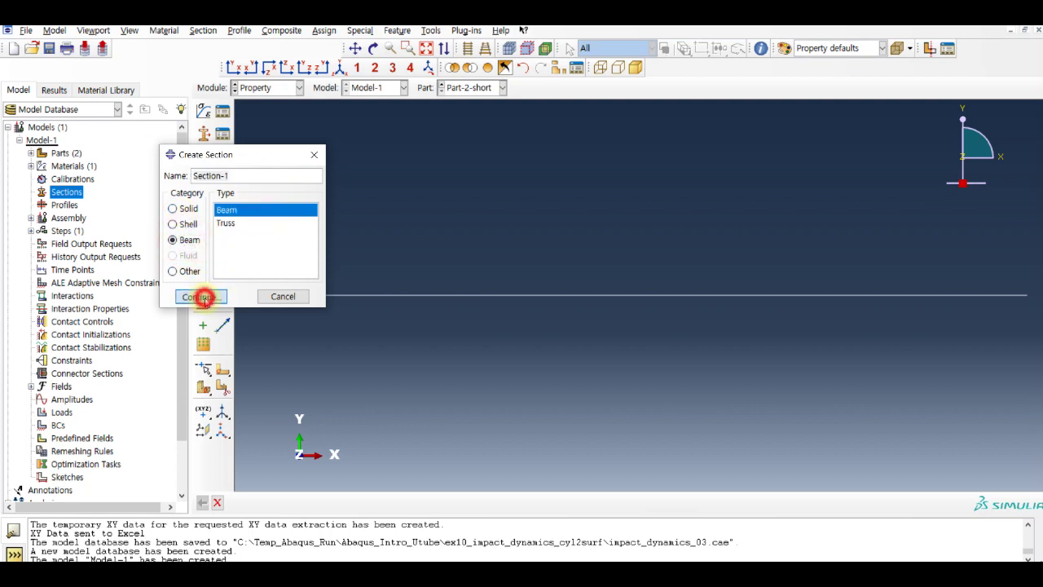
pyautogui.click(509, 220)
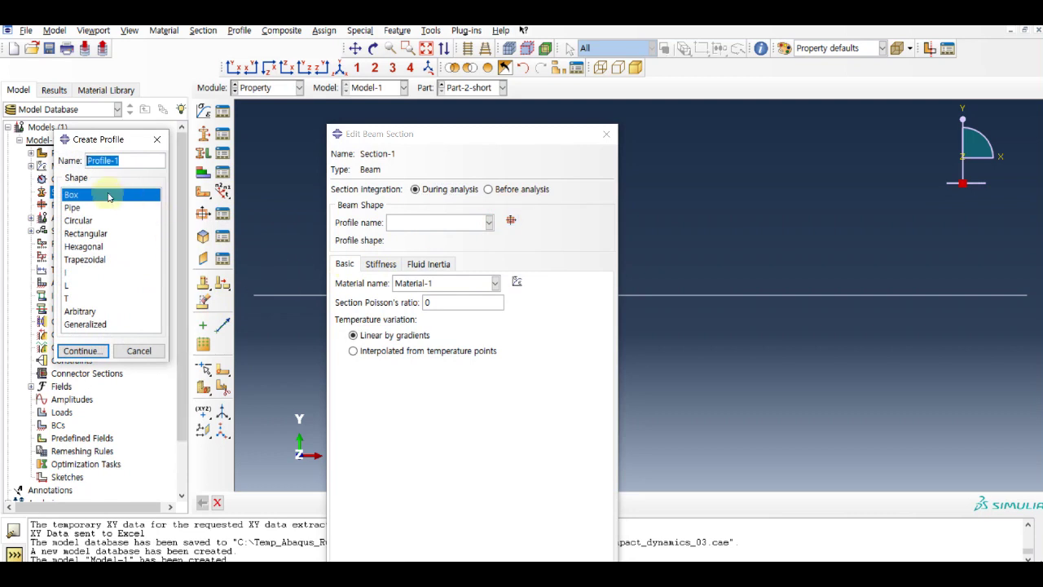
pyautogui.click(81, 220)
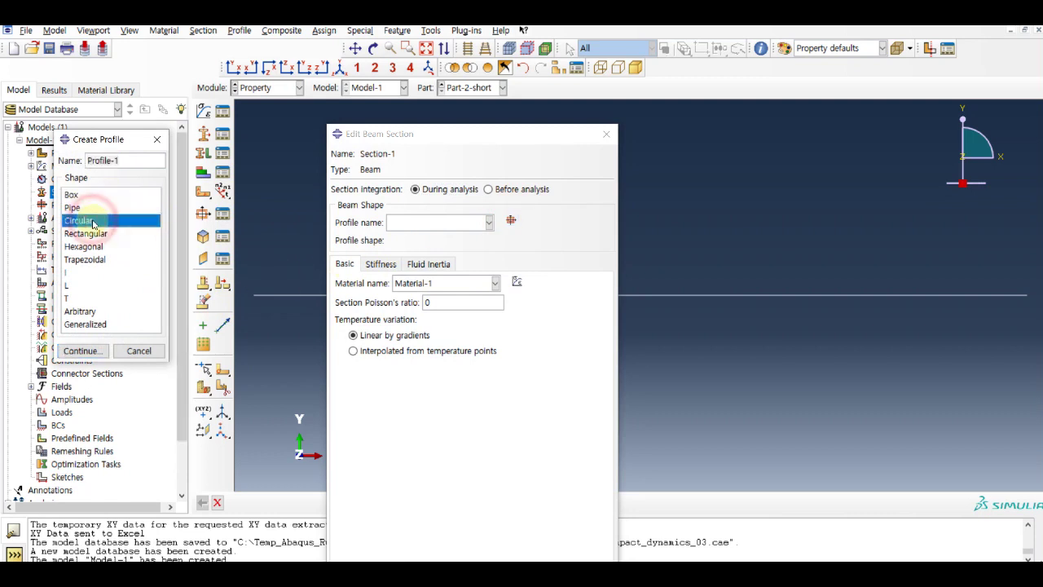
pyautogui.click(85, 350)
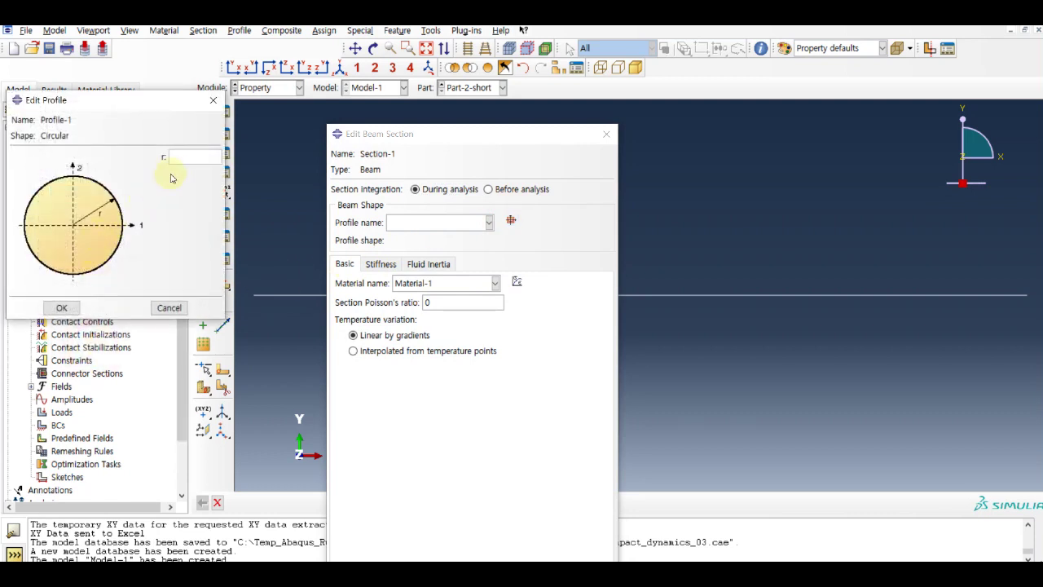
pyautogui.click(190, 162)
pyautogui.write('0.5')
pyautogui.click(61, 308)
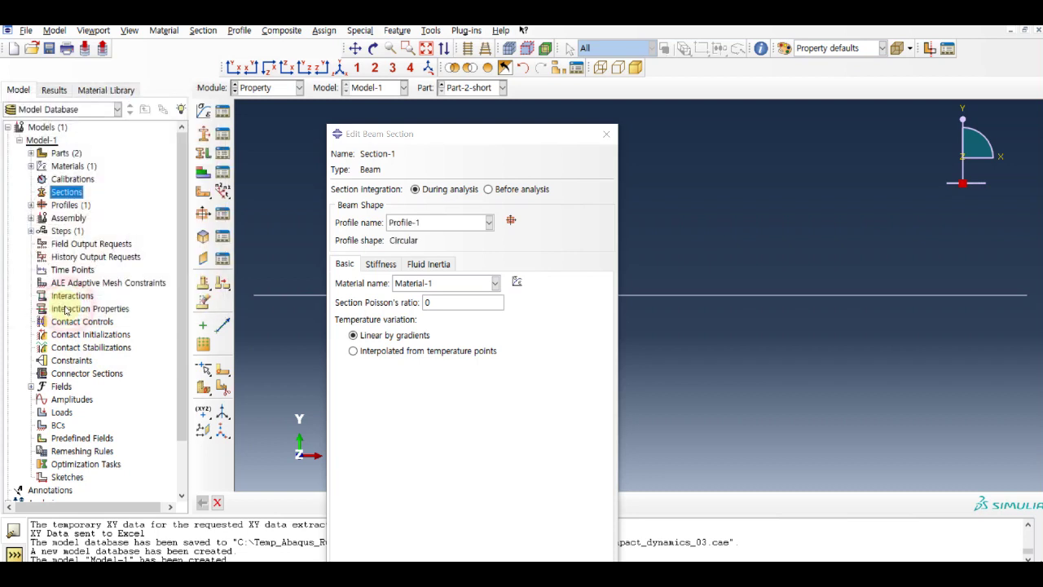
# Step: Keep Material-1 as the beam section's material and save the section
pyautogui.click(472, 285)
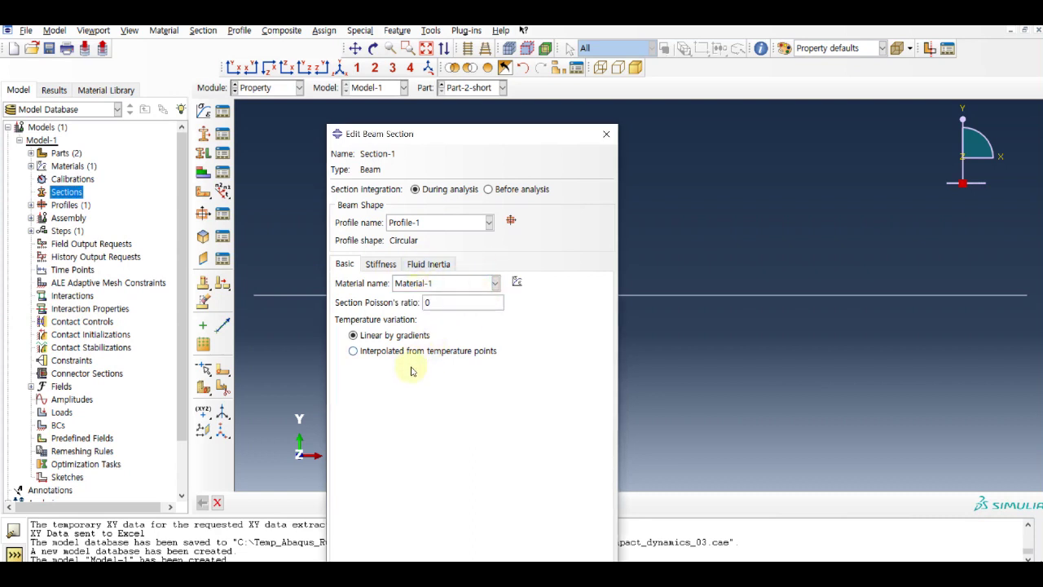
pyautogui.moveTo(489, 142); pyautogui.dragTo(452, 24)
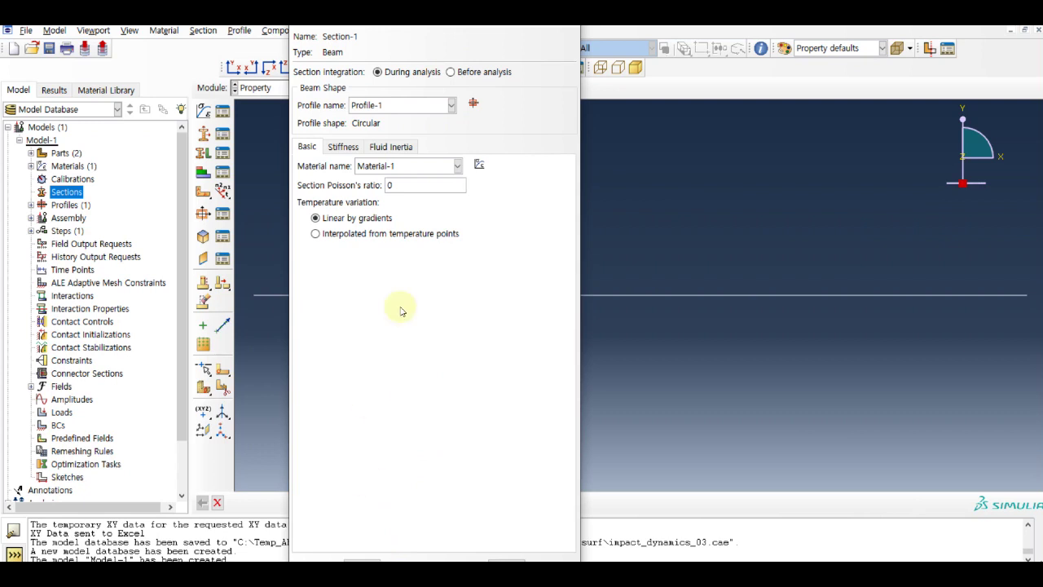
pyautogui.click(417, 28)
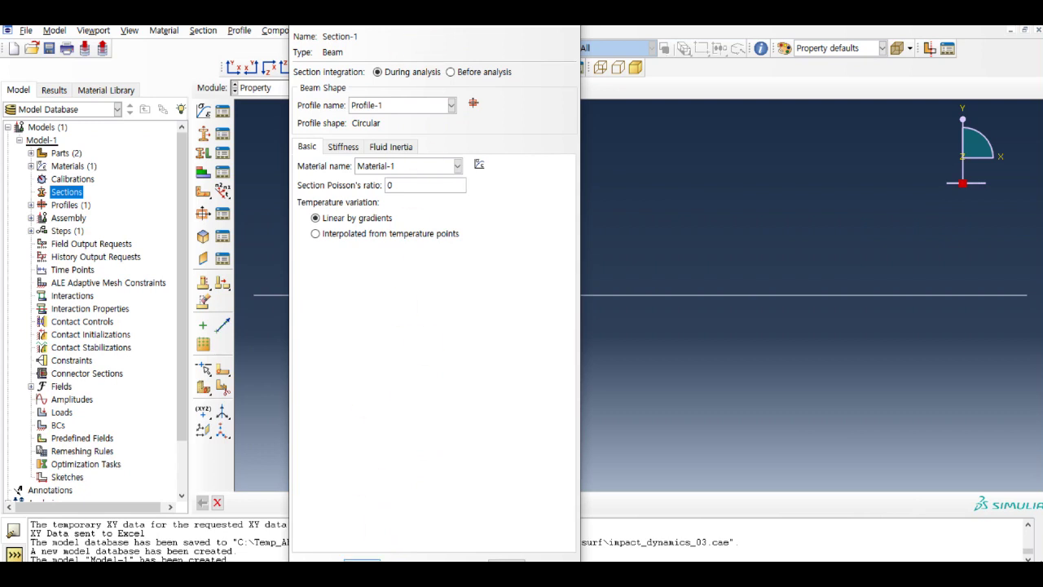
pyautogui.click(366, 557)
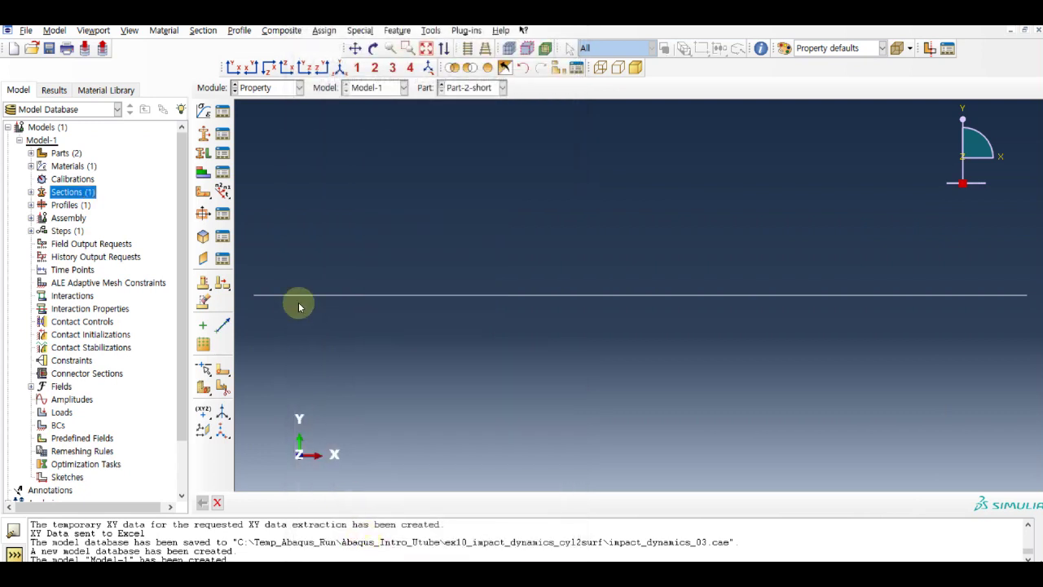
# Step: Create dependent assembly instances of Part-1-long and Part-2-short, with auto-offset from other instances
pyautogui.click(31, 217)
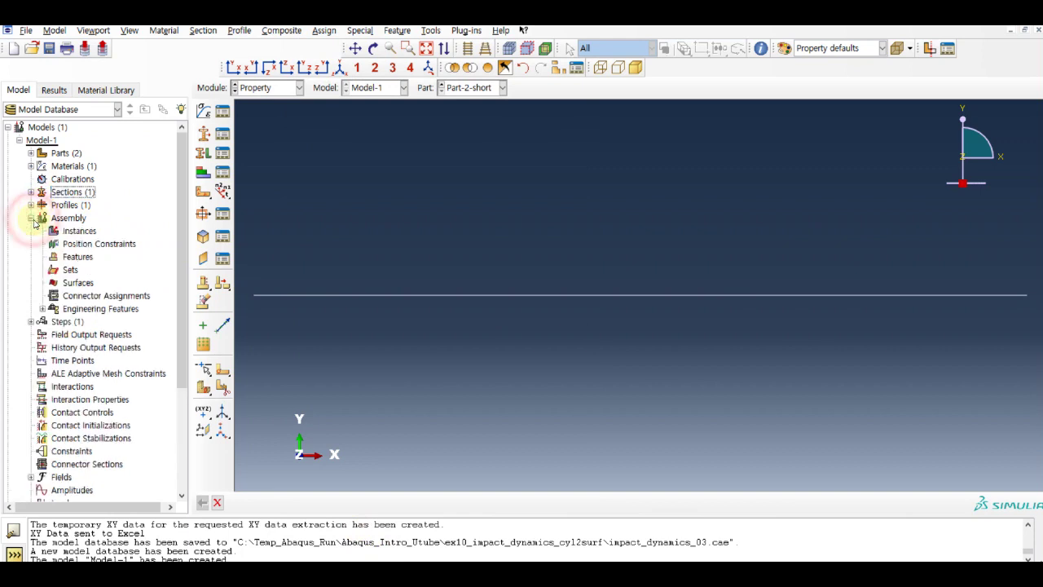
pyautogui.doubleClick(78, 230)
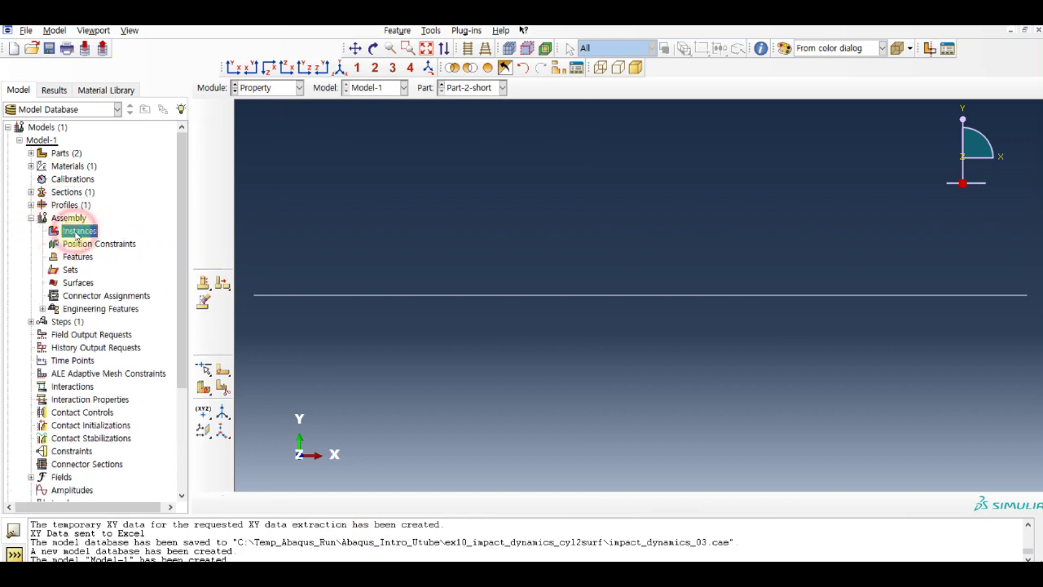
pyautogui.click(241, 245)
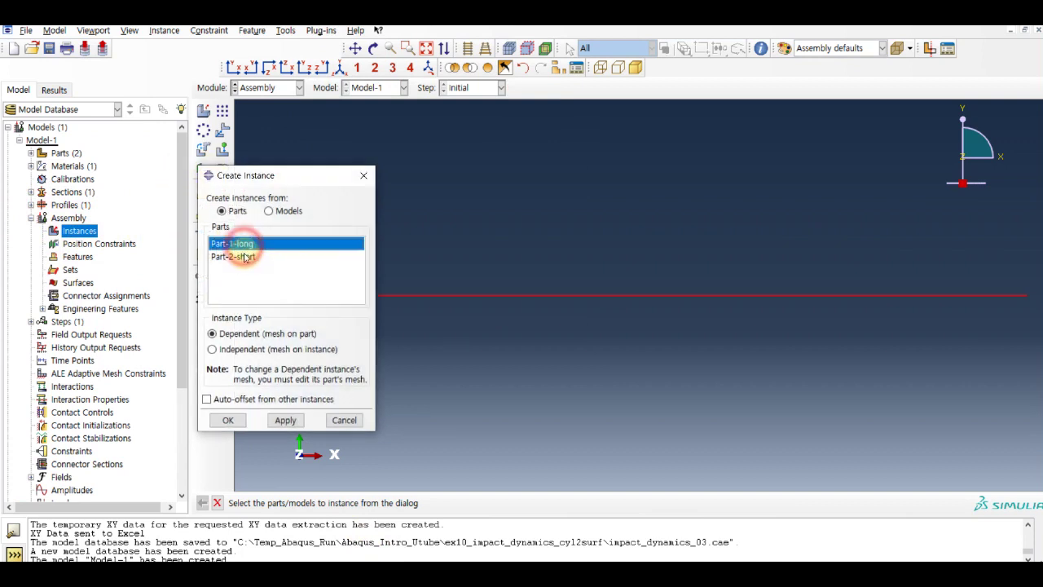
pyautogui.keyDown('shift'); pyautogui.click(241, 257); pyautogui.keyUp('shift')
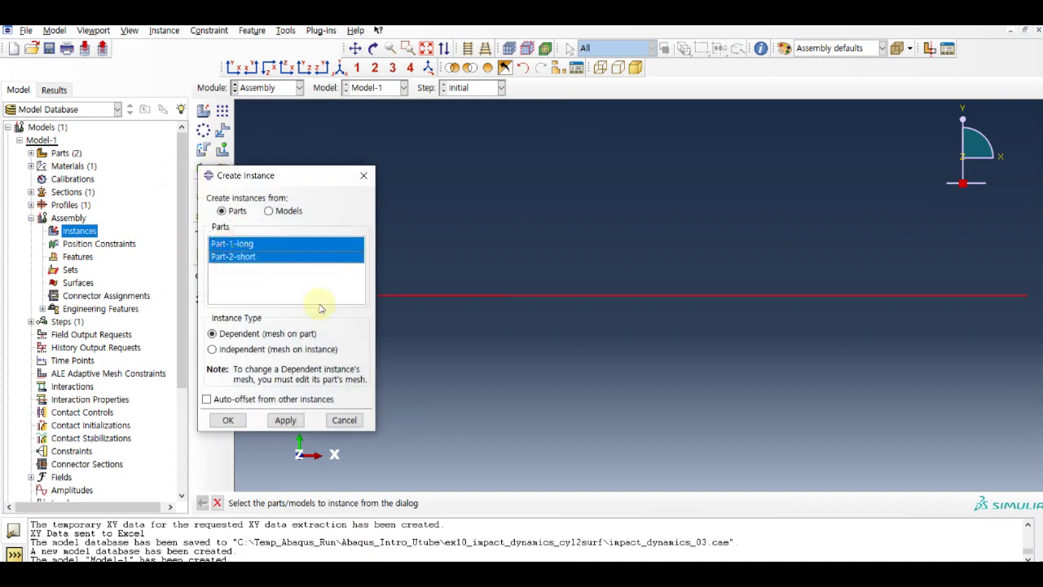
pyautogui.click(265, 401)
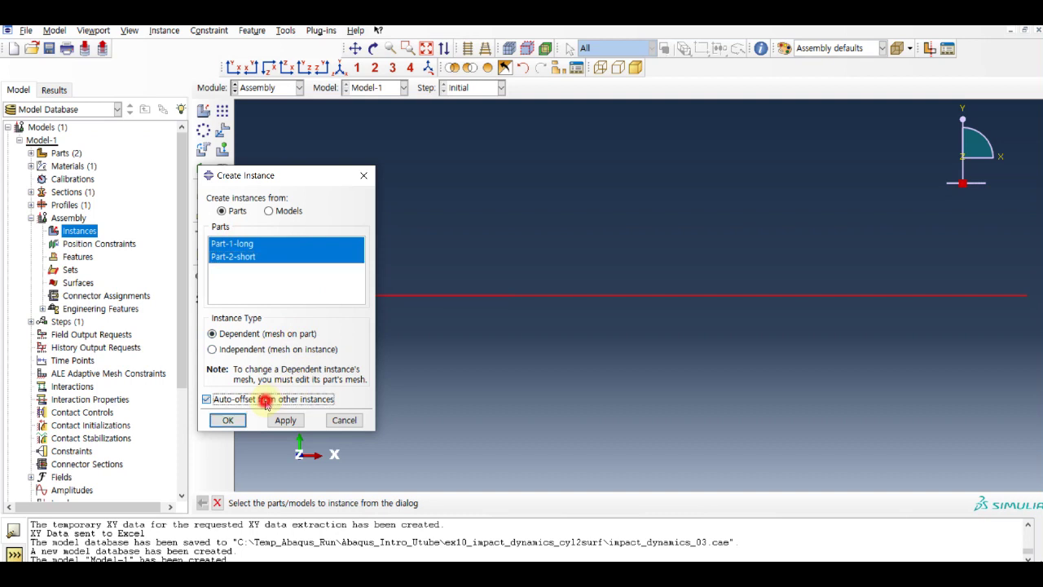
pyautogui.click(228, 420)
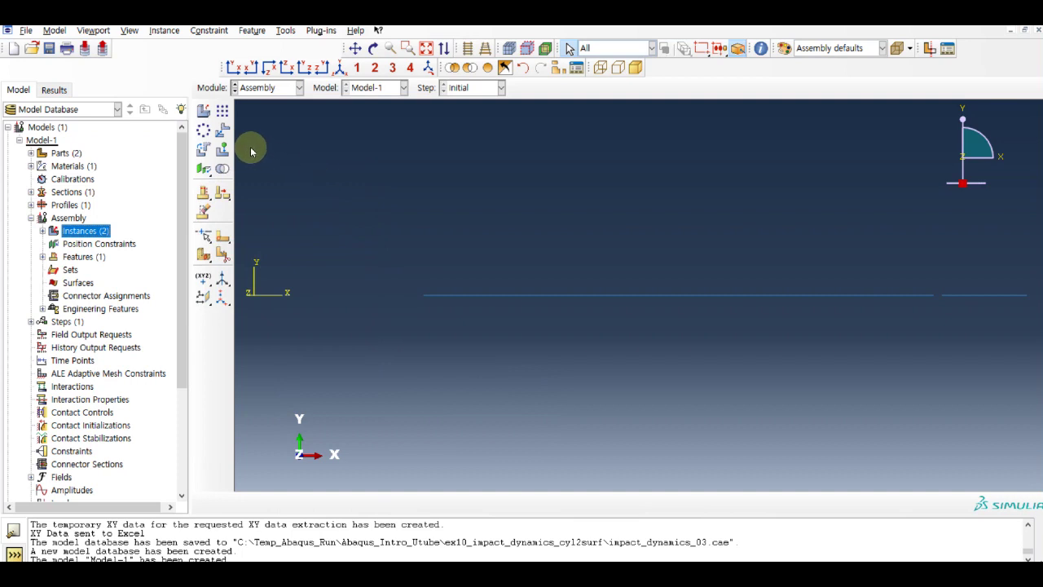
# Step: Translate the short rod instance so its near end coincides with the adjacent end of the long rod
pyautogui.click(223, 130)
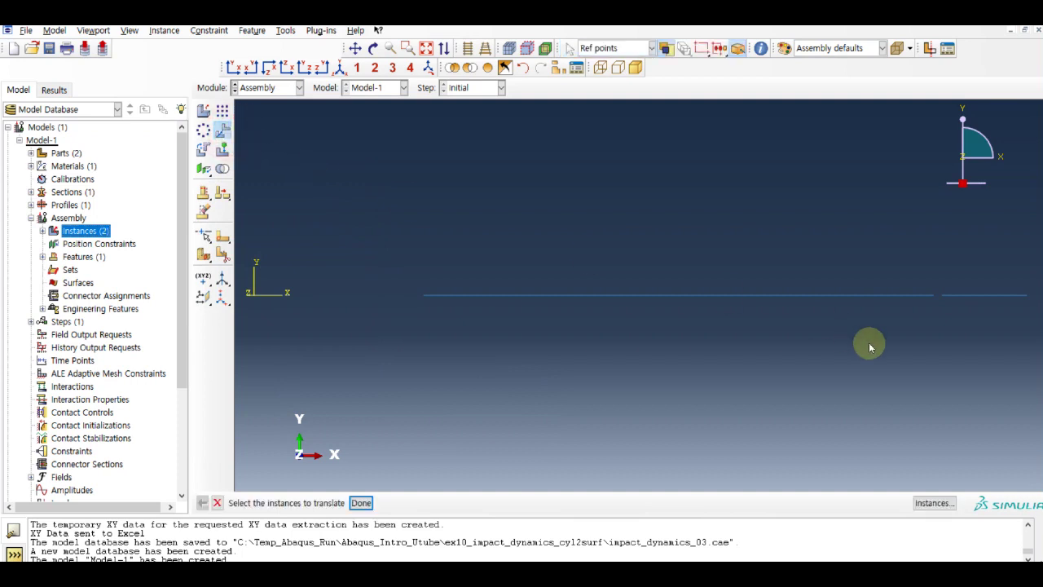
pyautogui.click(990, 295)
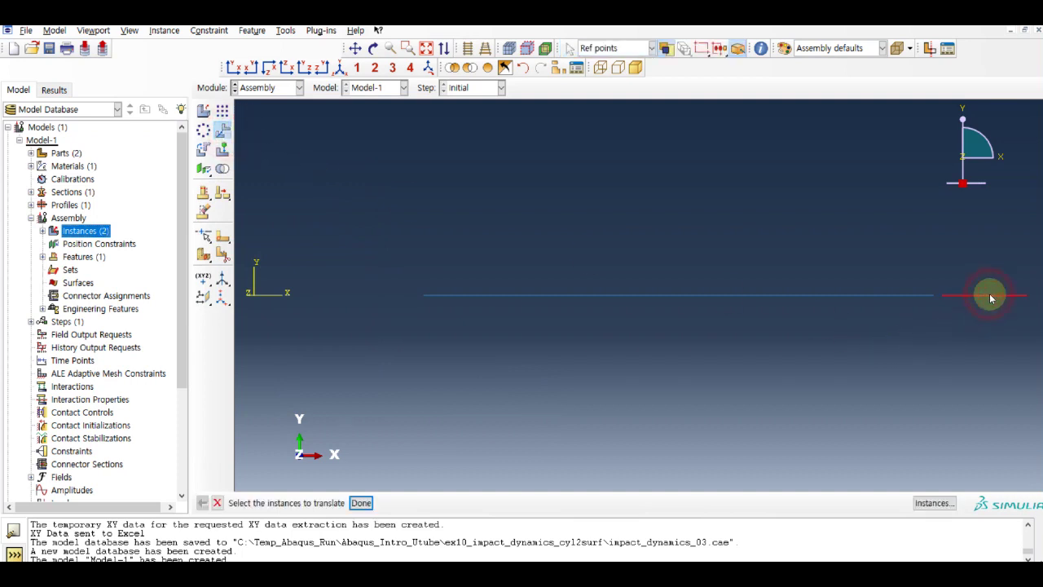
pyautogui.click(361, 503)
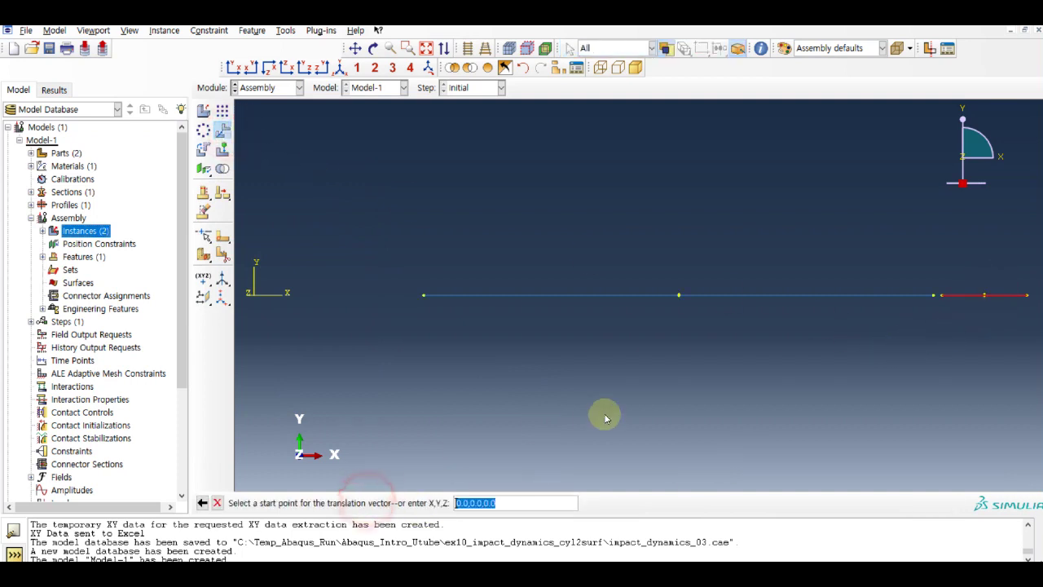
pyautogui.click(942, 295)
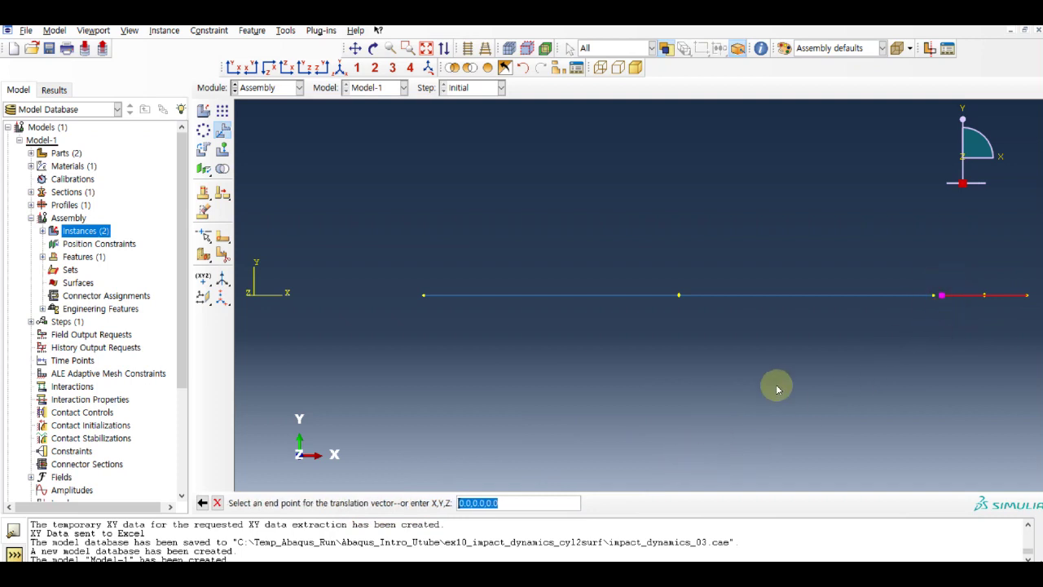
pyautogui.click(934, 299)
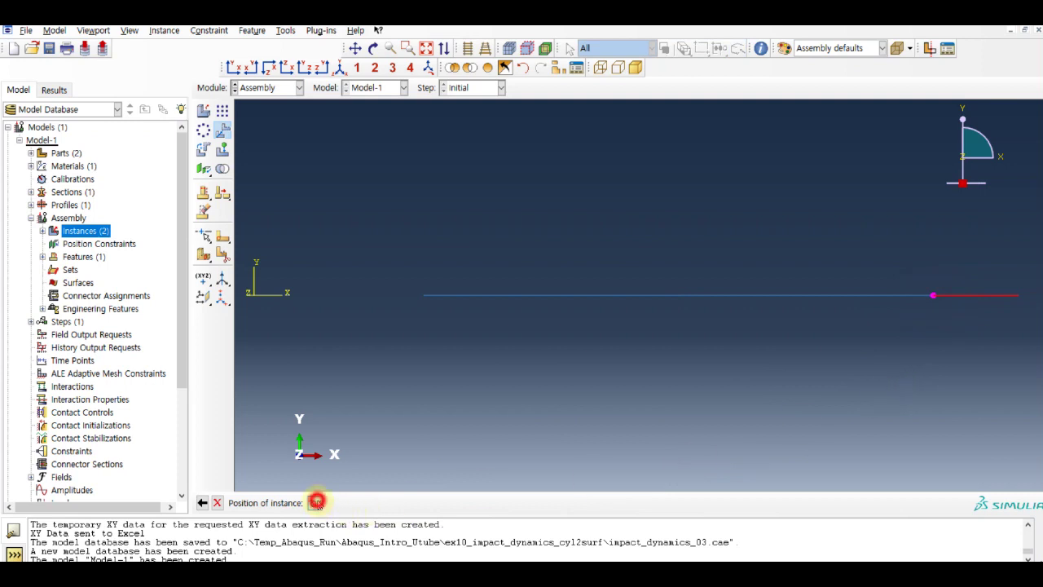
pyautogui.click(316, 503)
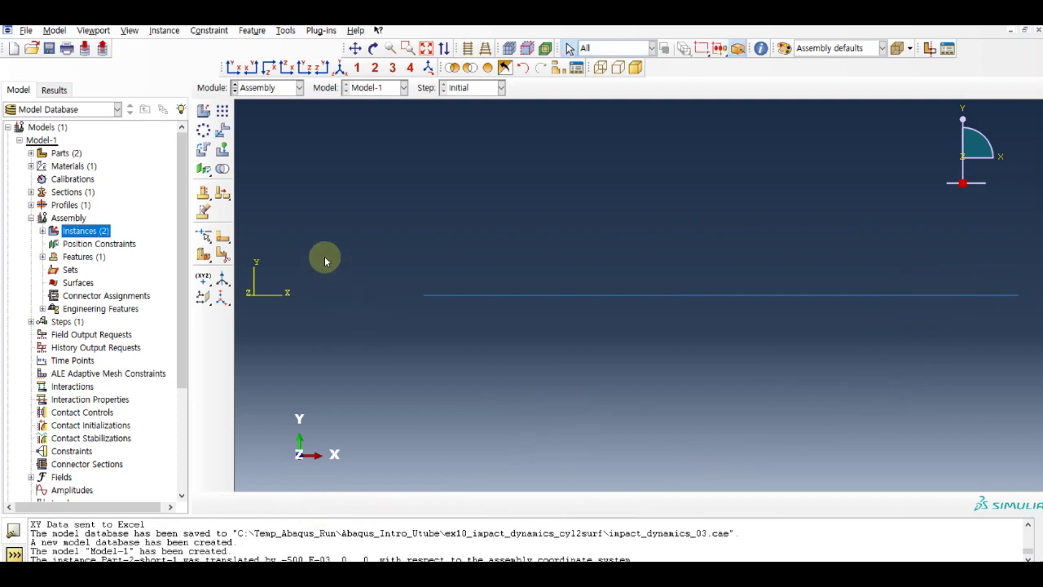
# Step: Create a general Dynamic, Explicit step named Step-1 after the Initial step
pyautogui.click(31, 218)
pyautogui.click(31, 231)
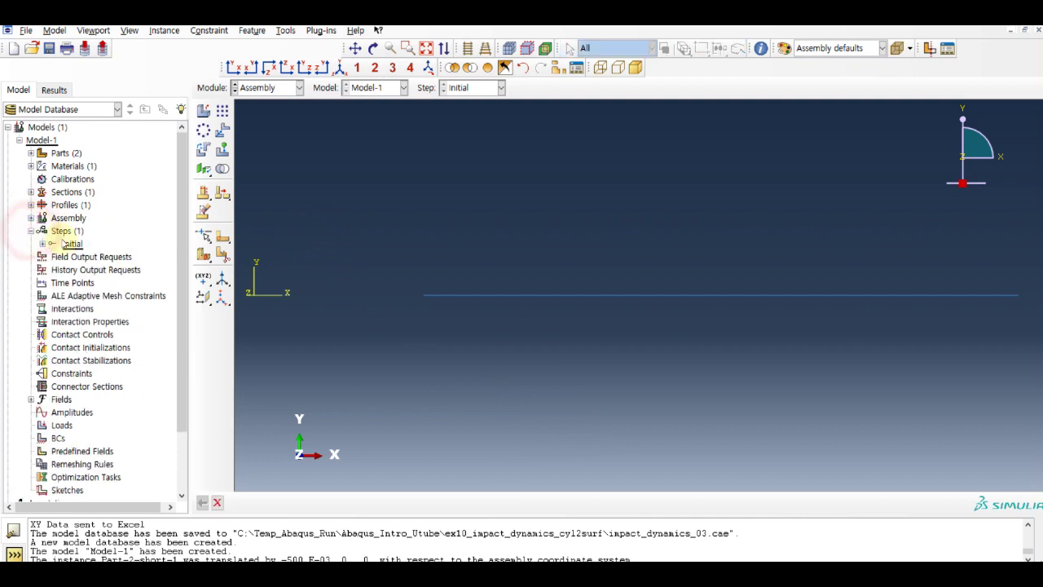
pyautogui.doubleClick(65, 232)
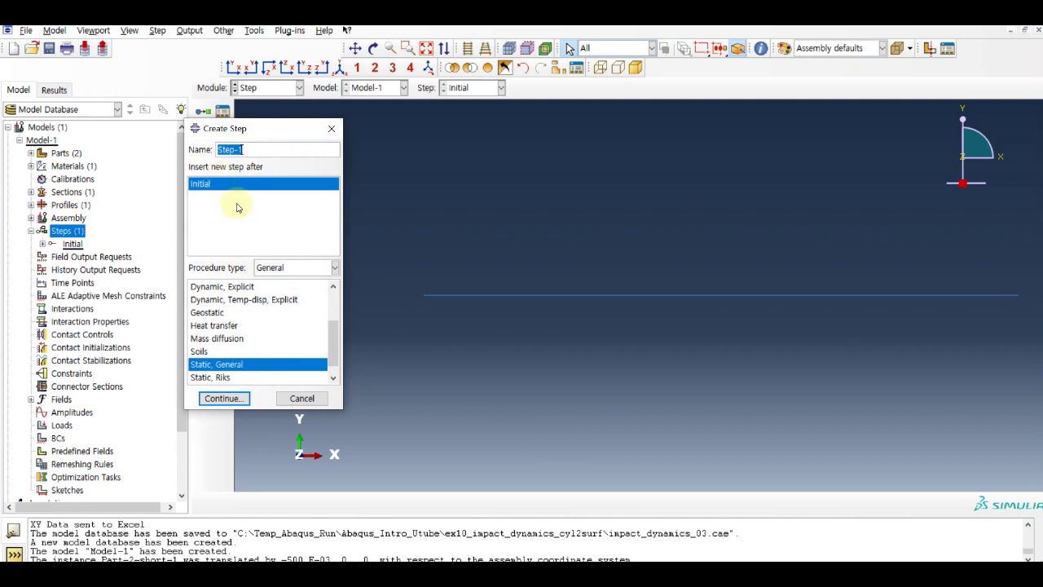
pyautogui.click(292, 268)
pyautogui.click(270, 282)
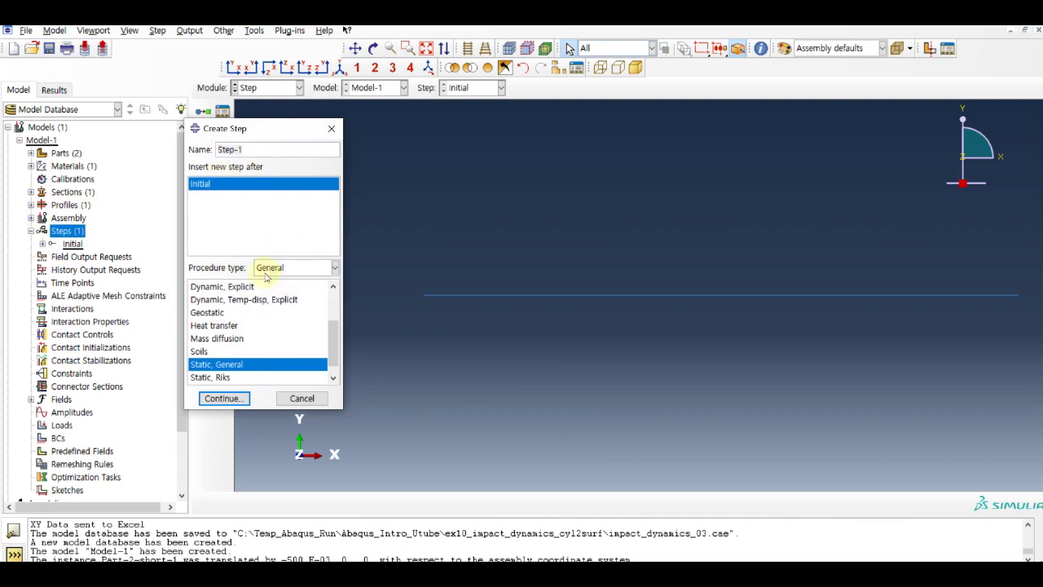
pyautogui.moveTo(333, 350); pyautogui.dragTo(333, 326)
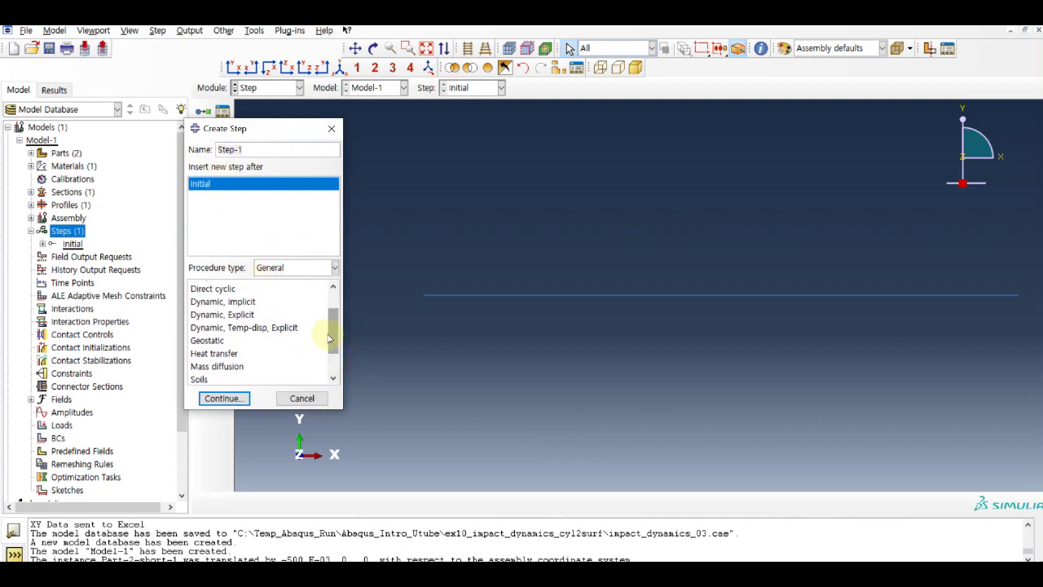
pyautogui.click(259, 314)
pyautogui.click(223, 398)
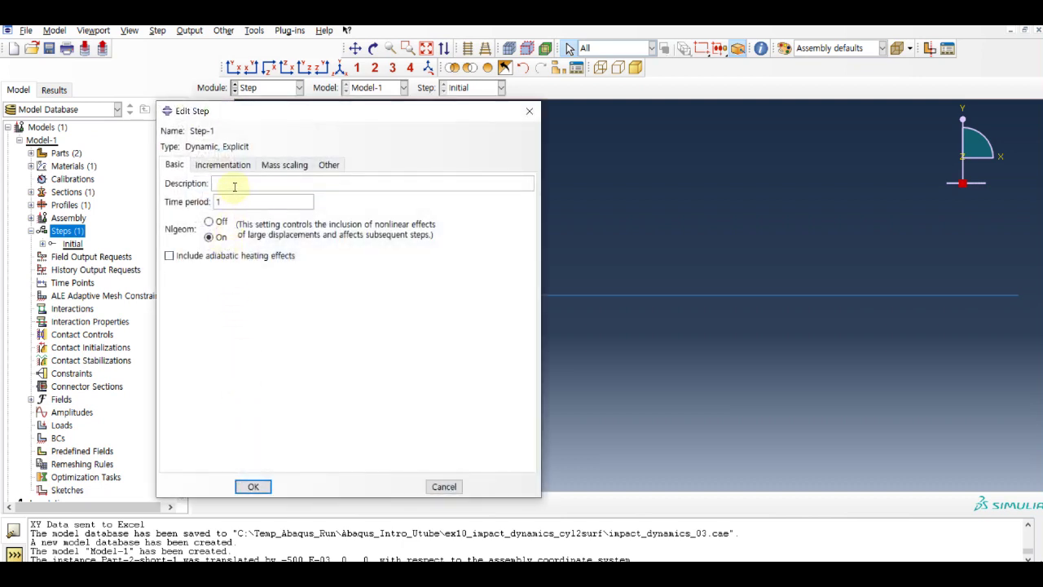
# Step: Edit Step-1's time period, keep automatic incrementation with the global stable increment estimator, and save the step
pyautogui.moveTo(234, 204); pyautogui.dragTo(217, 202)
pyautogui.click(231, 169)
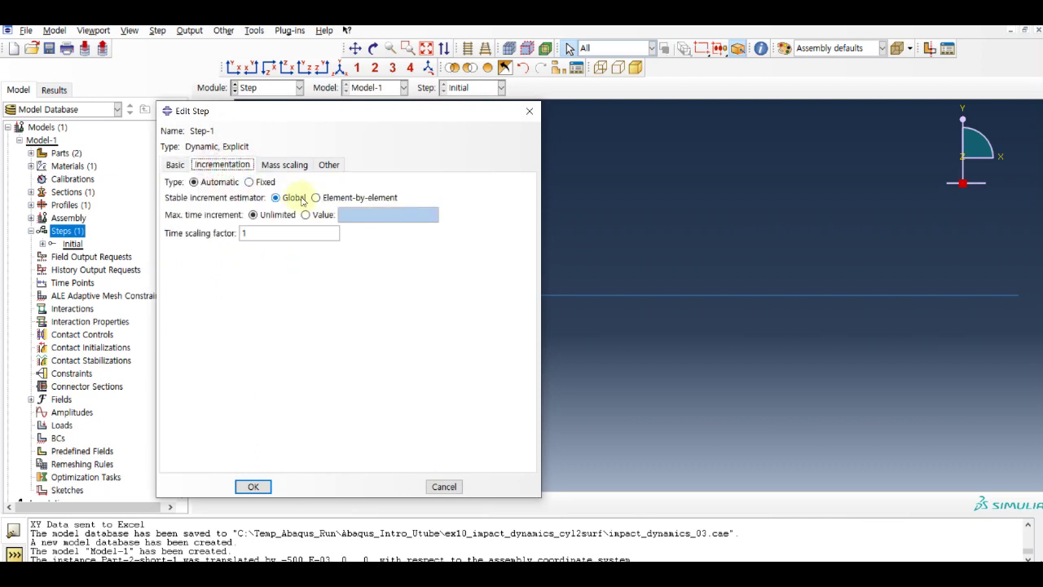
pyautogui.click(252, 487)
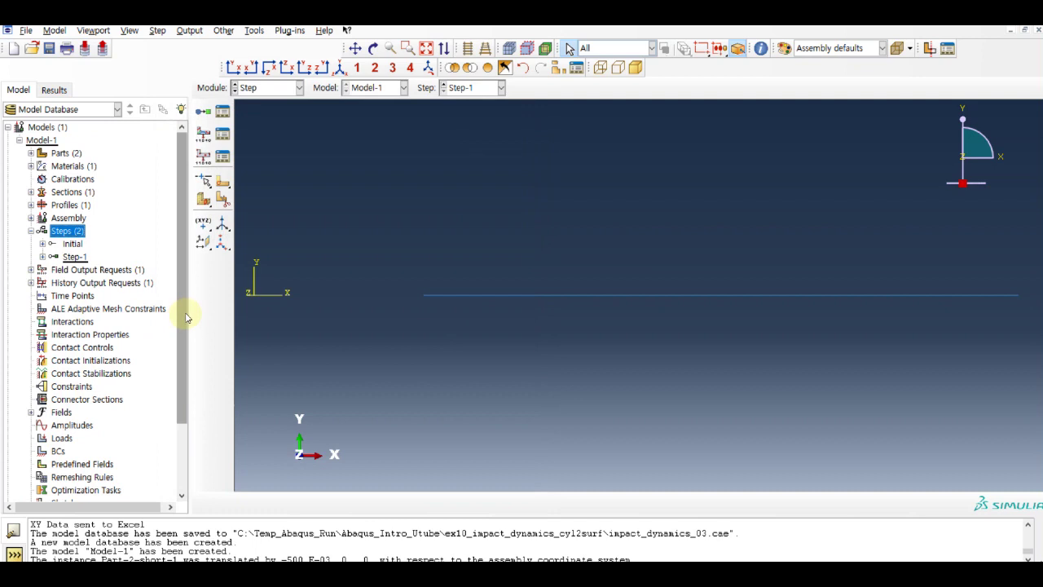
pyautogui.click(115, 269)
pyautogui.doubleClick(115, 270)
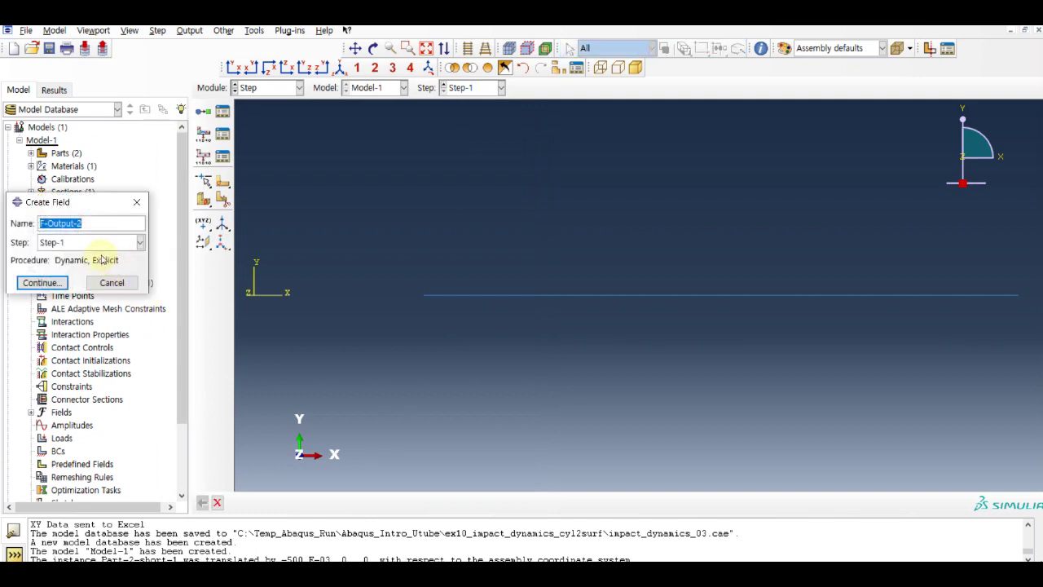
pyautogui.click(137, 202)
# Step: Edit the output interval of the field output request F-Output-1 and save the request
pyautogui.click(31, 270)
pyautogui.click(69, 282)
pyautogui.doubleClick(70, 283)
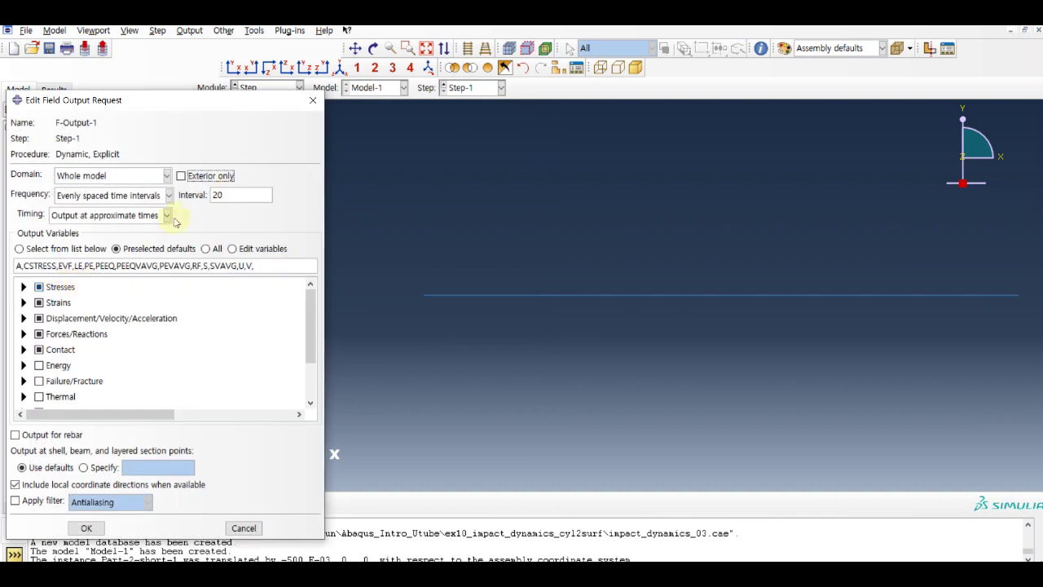
pyautogui.click(228, 194)
pyautogui.click(85, 528)
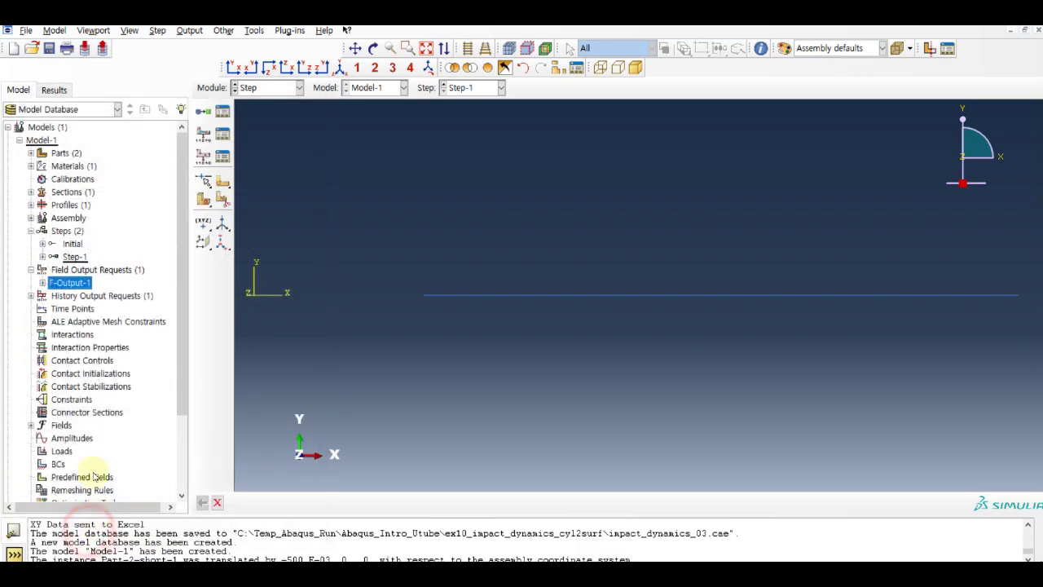
# Step: Review the frequency and output variables of the history output request H-Output-1 without editing them
pyautogui.click(31, 296)
pyautogui.click(71, 309)
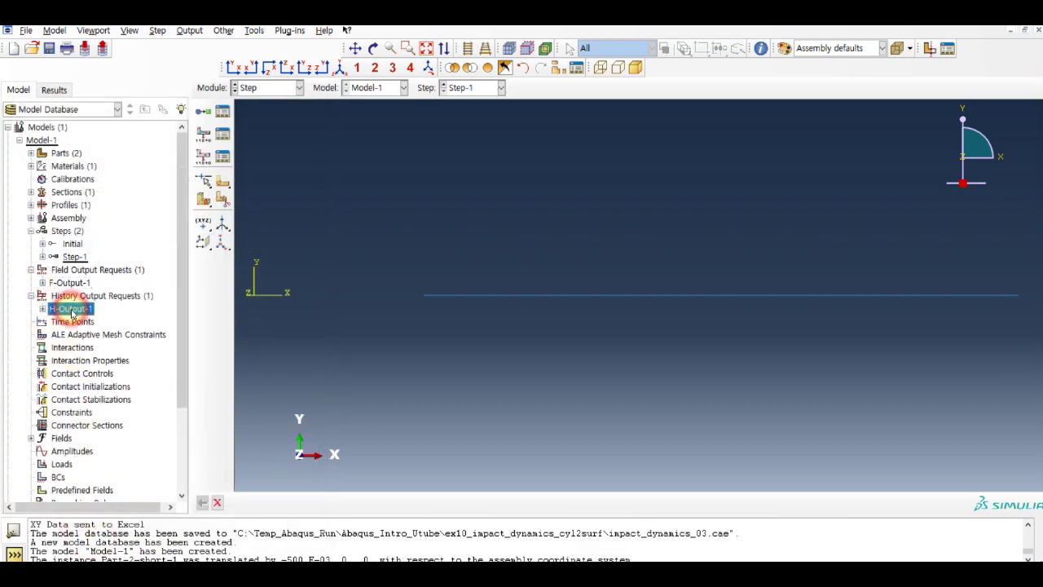
pyautogui.doubleClick(72, 313)
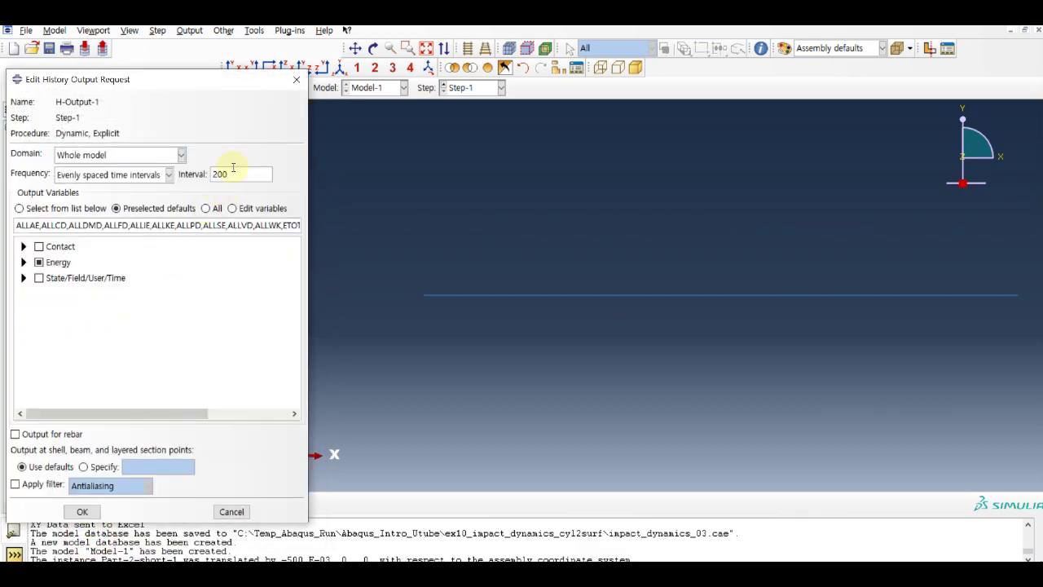
pyautogui.click(296, 79)
# Step: Create a General contact (Explicit) interaction named Int-1 in the Initial step
pyautogui.moveTo(185, 267); pyautogui.dragTo(192, 332)
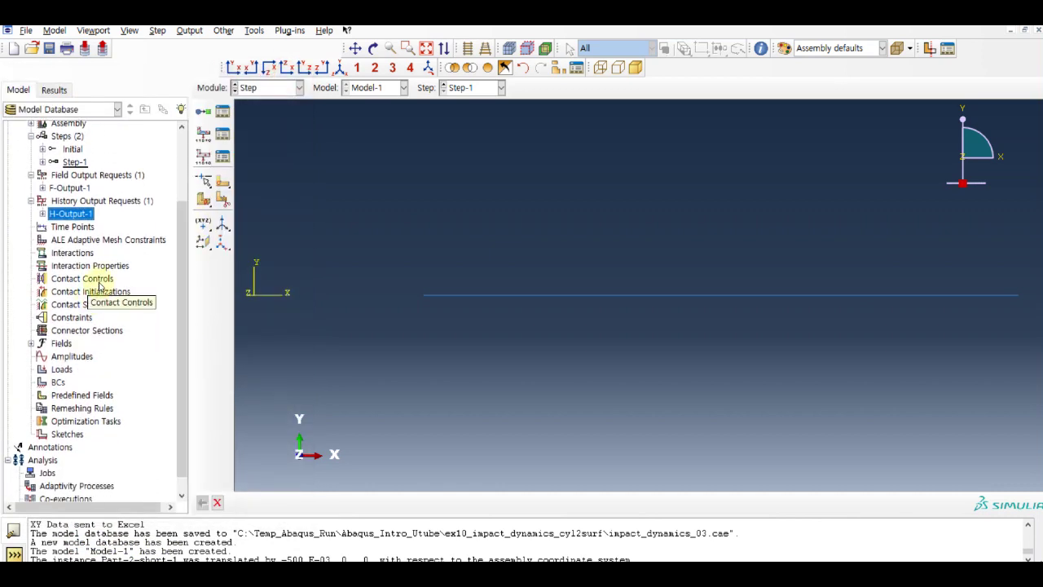
pyautogui.click(88, 253)
pyautogui.doubleClick(84, 256)
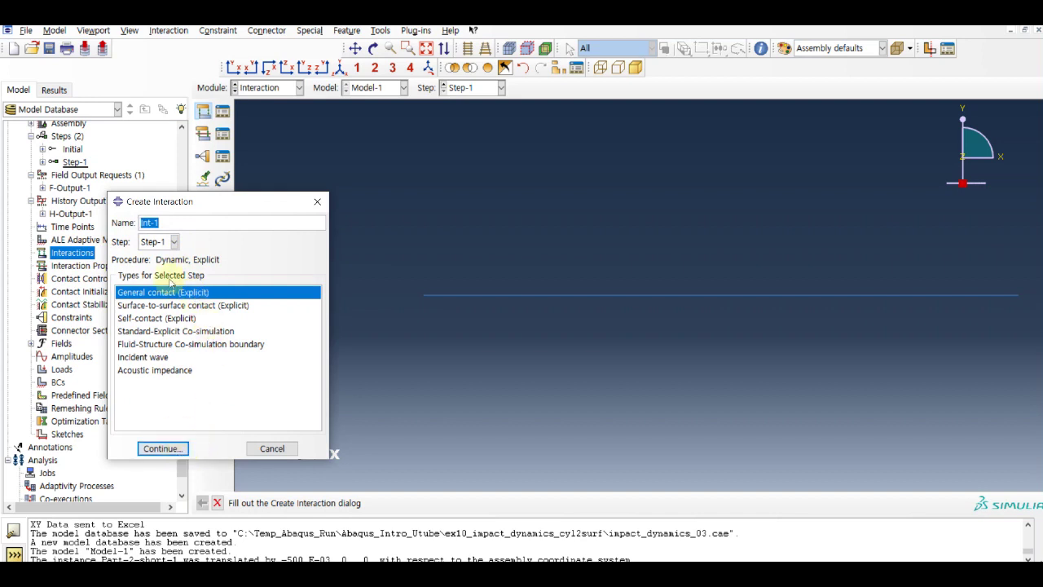
pyautogui.click(172, 242)
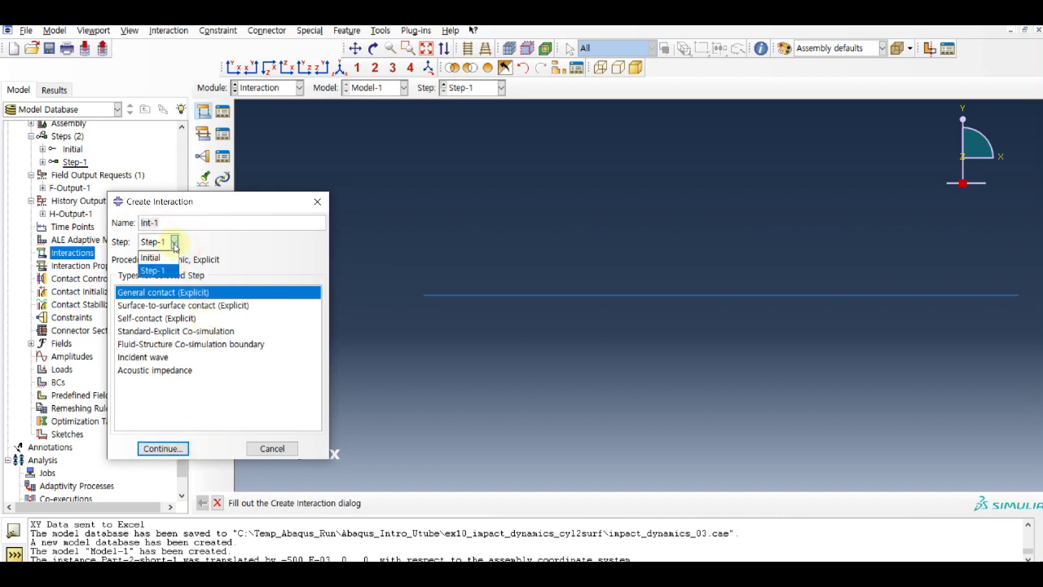
pyautogui.click(174, 258)
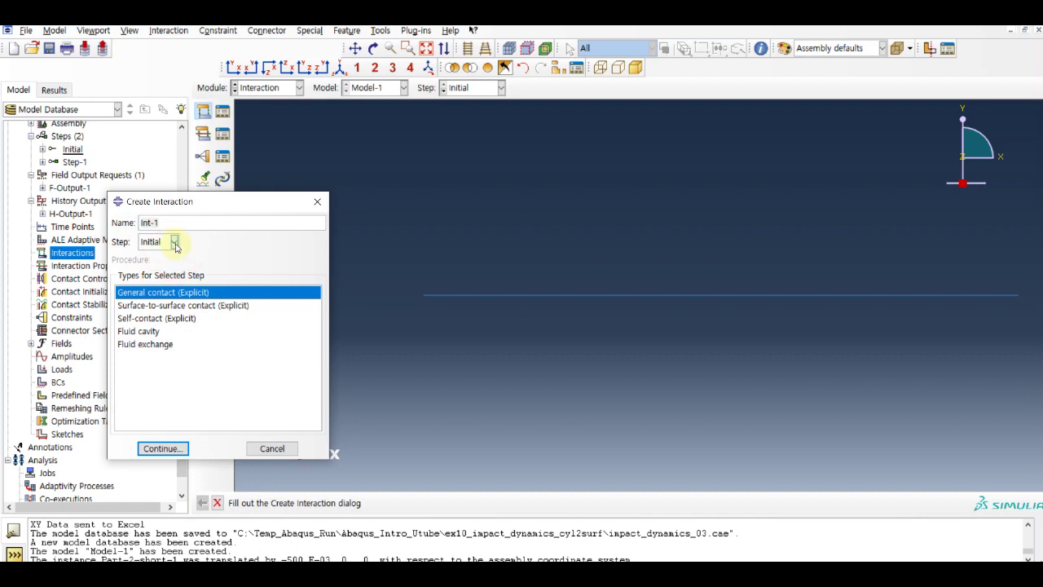
pyautogui.click(178, 451)
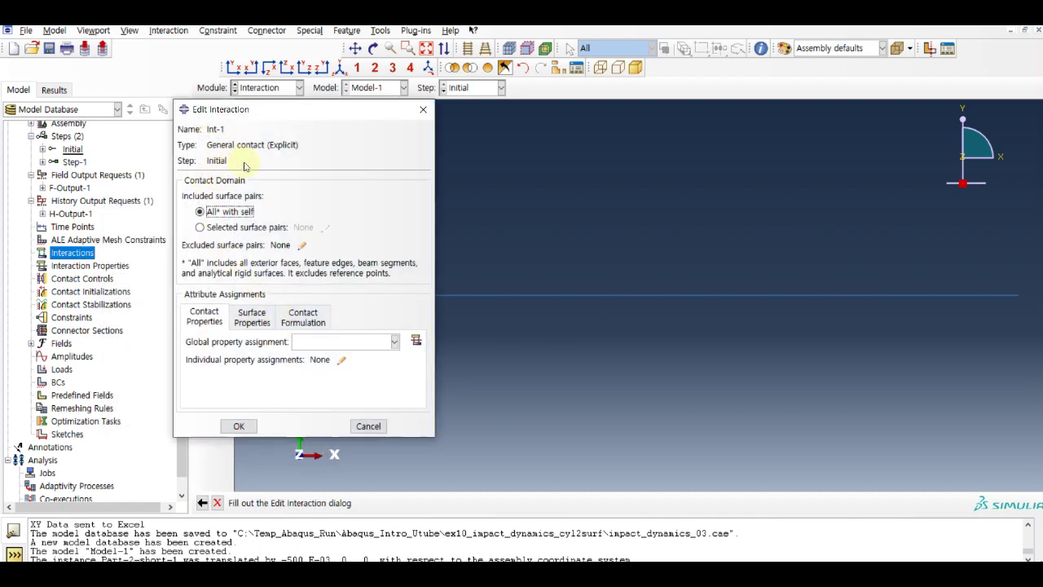
# Step: Create the contact property IntProp-1 with frictionless tangential behavior and "Hard" Contact normal behavior that allows separation after contact
pyautogui.click(329, 341)
pyautogui.click(416, 341)
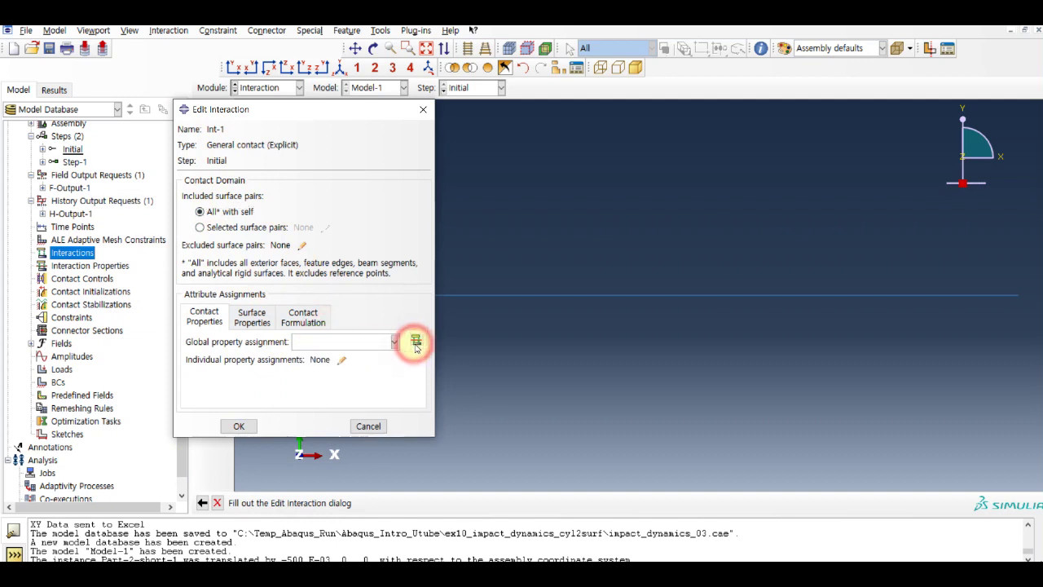
pyautogui.click(415, 341)
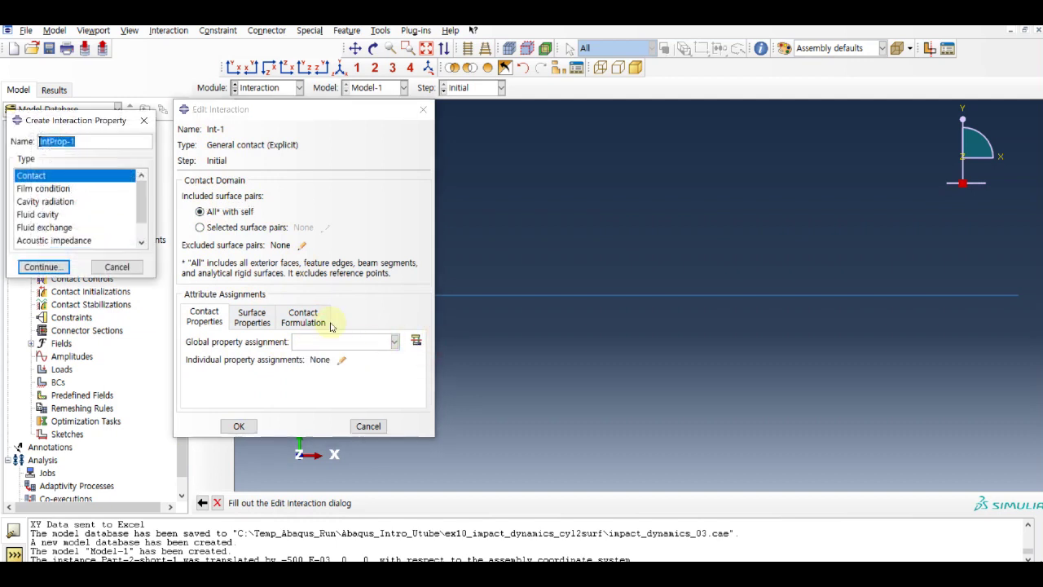
pyautogui.click(63, 268)
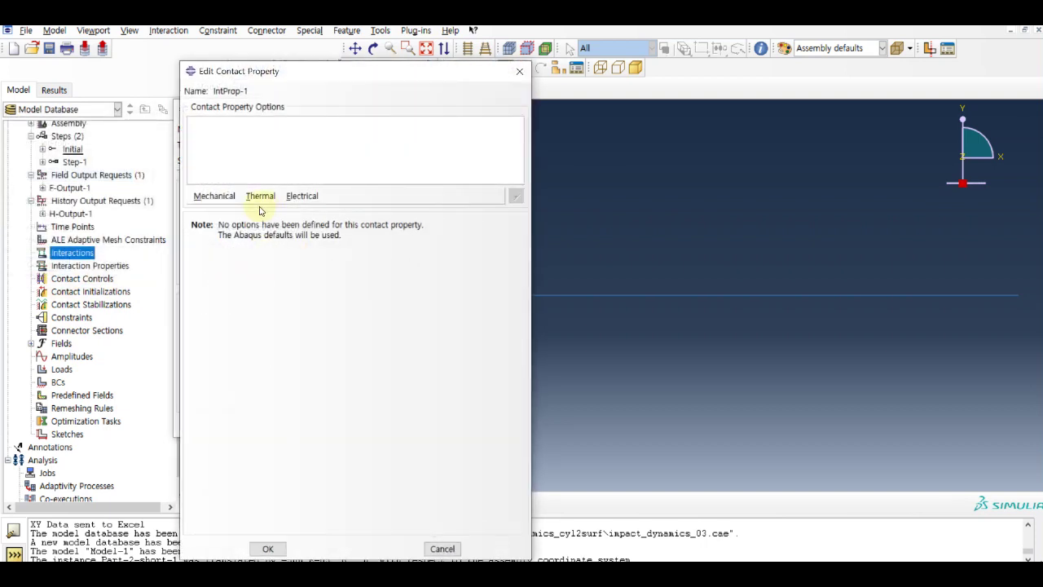
pyautogui.click(216, 196)
pyautogui.click(225, 217)
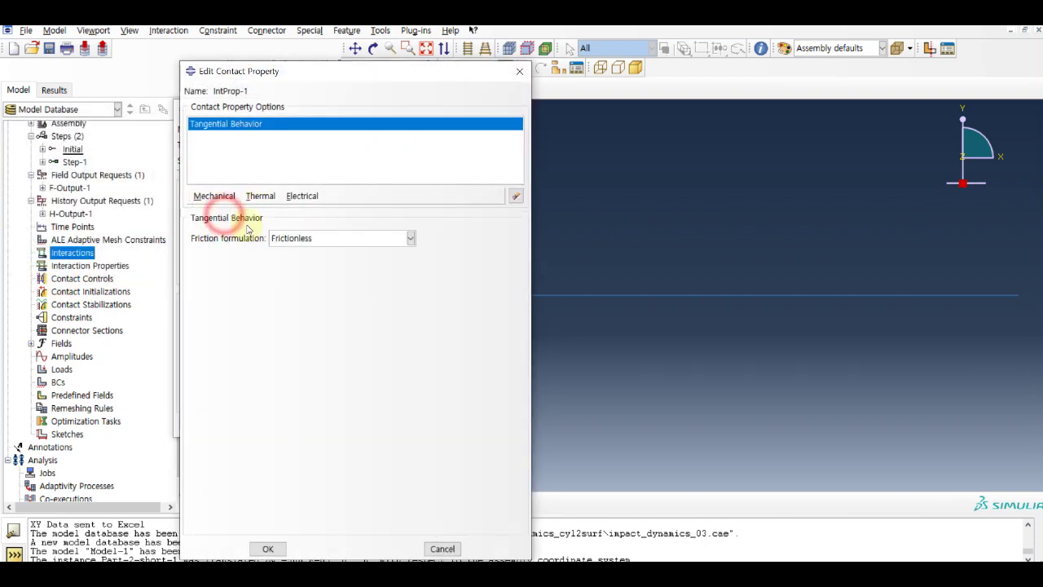
pyautogui.click(216, 196)
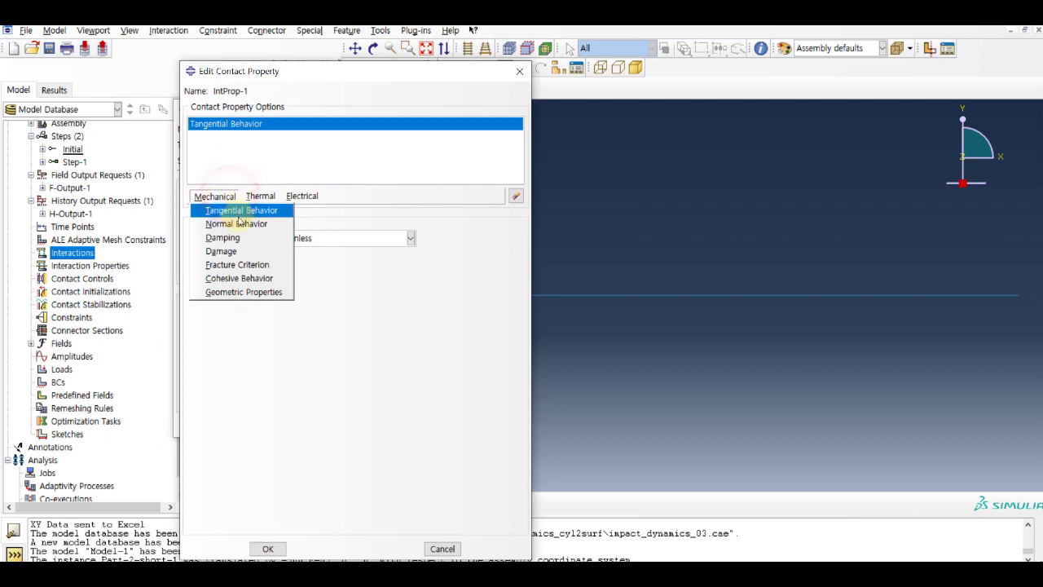
pyautogui.click(235, 222)
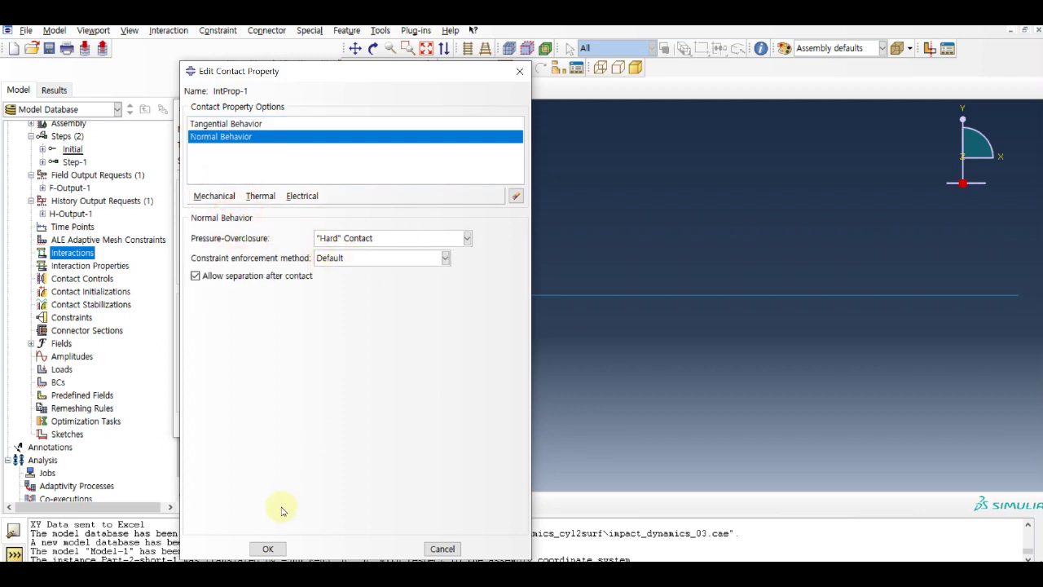
pyautogui.click(267, 548)
# Step: Assign IntProp-1 as the global contact property of Int-1, covering all surfaces with self, and save the interaction
pyautogui.click(382, 346)
pyautogui.click(360, 355)
pyautogui.click(238, 426)
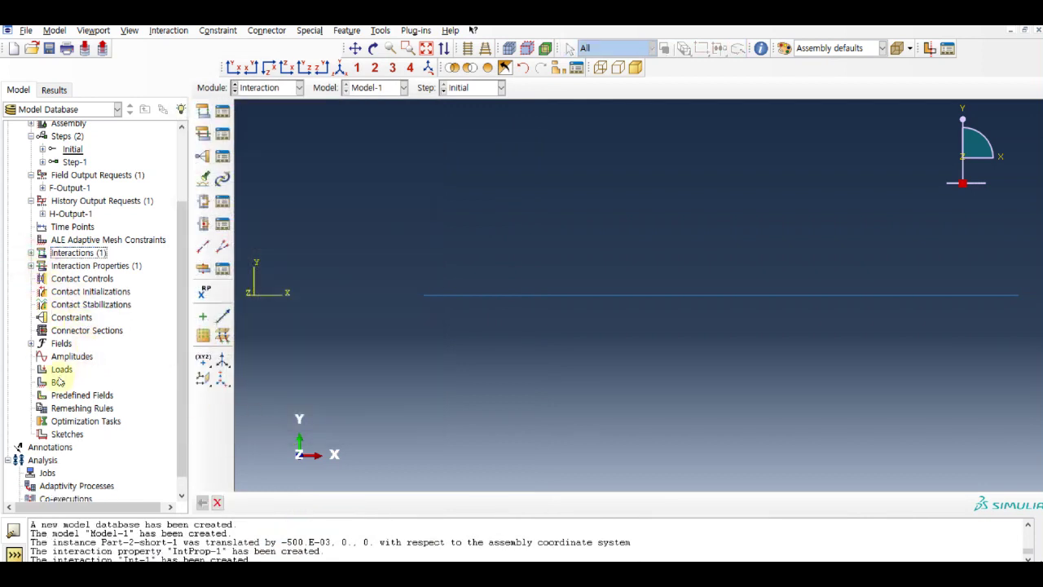
# Step: Create the Displacement/Rotation boundary condition BC-1 on the long rod in the Initial step, constraining U2 and U3
pyautogui.doubleClick(58, 382)
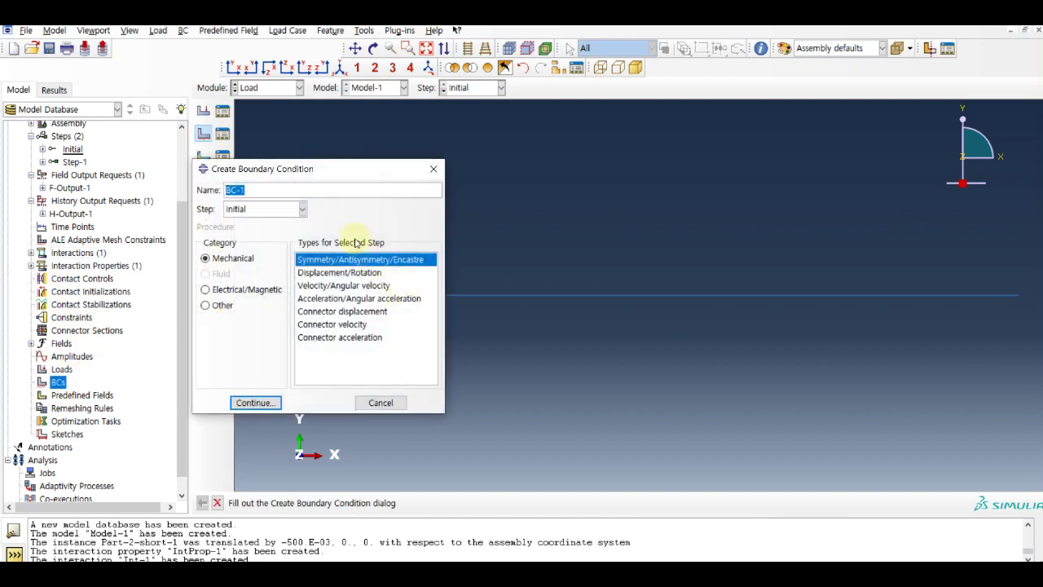
pyautogui.click(318, 271)
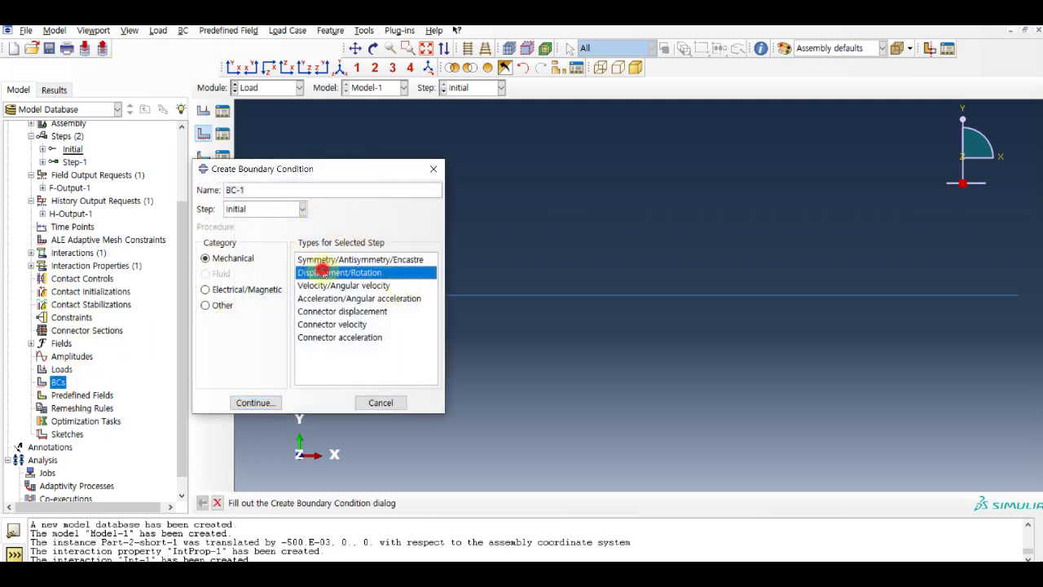
pyautogui.click(255, 403)
pyautogui.click(508, 296)
pyautogui.click(525, 503)
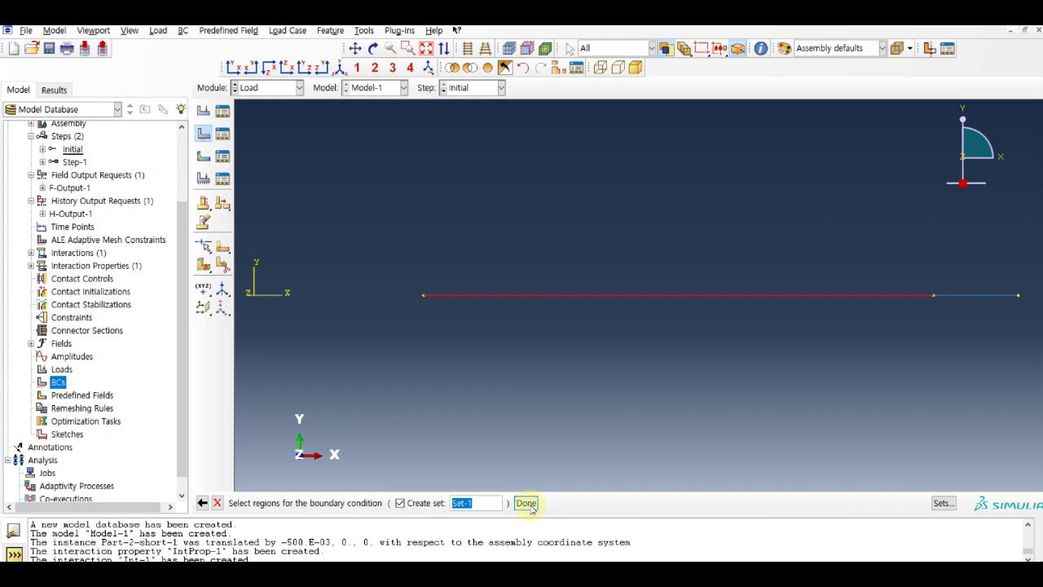
pyautogui.click(235, 302)
pyautogui.click(234, 317)
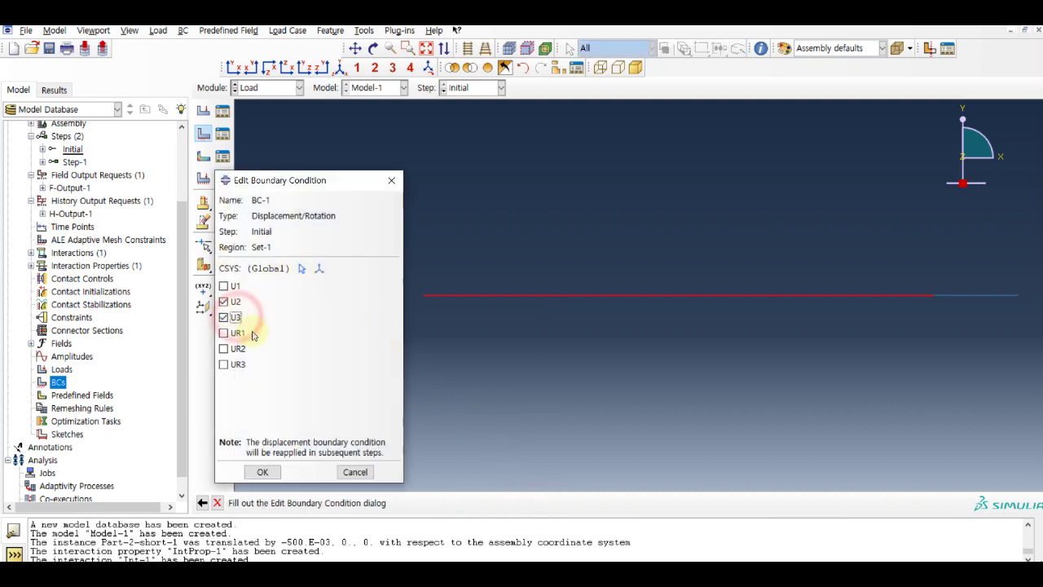
pyautogui.click(263, 472)
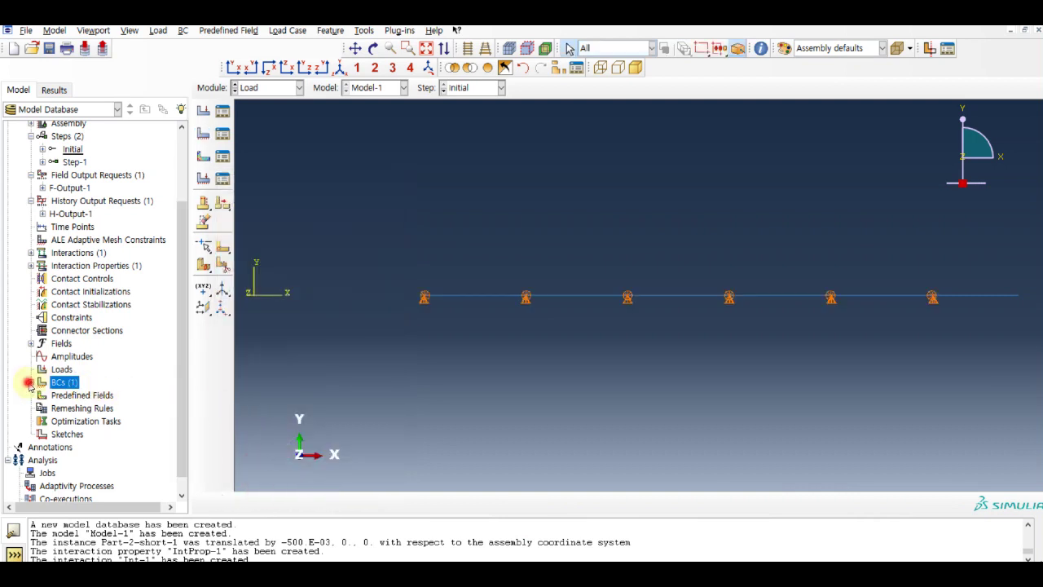
# Step: Create the Displacement/Rotation boundary condition BC-2 on the short rod in the Initial step, constraining U2
pyautogui.doubleClick(62, 382)
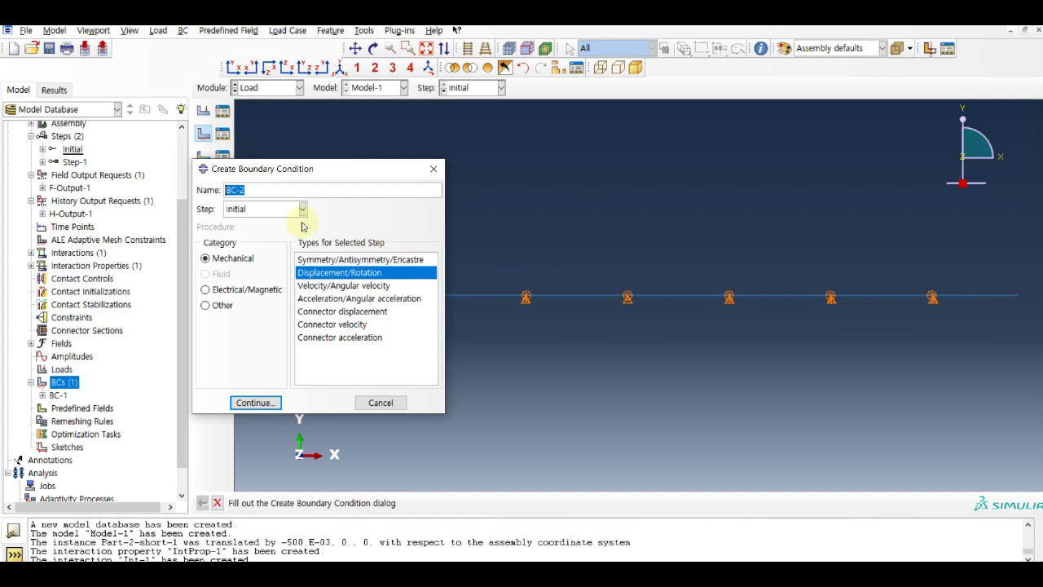
pyautogui.click(257, 402)
pyautogui.click(973, 295)
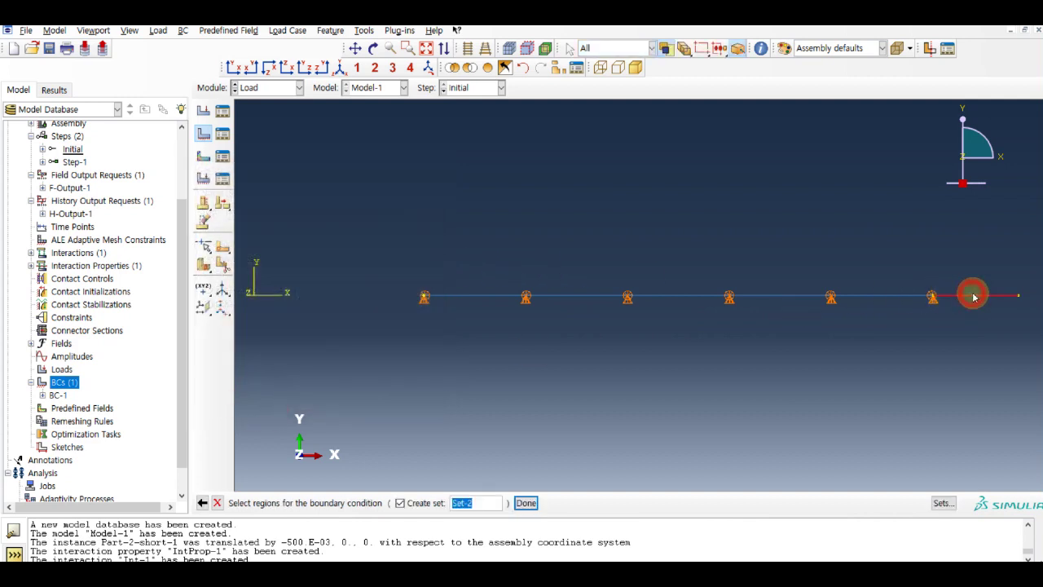
pyautogui.click(525, 503)
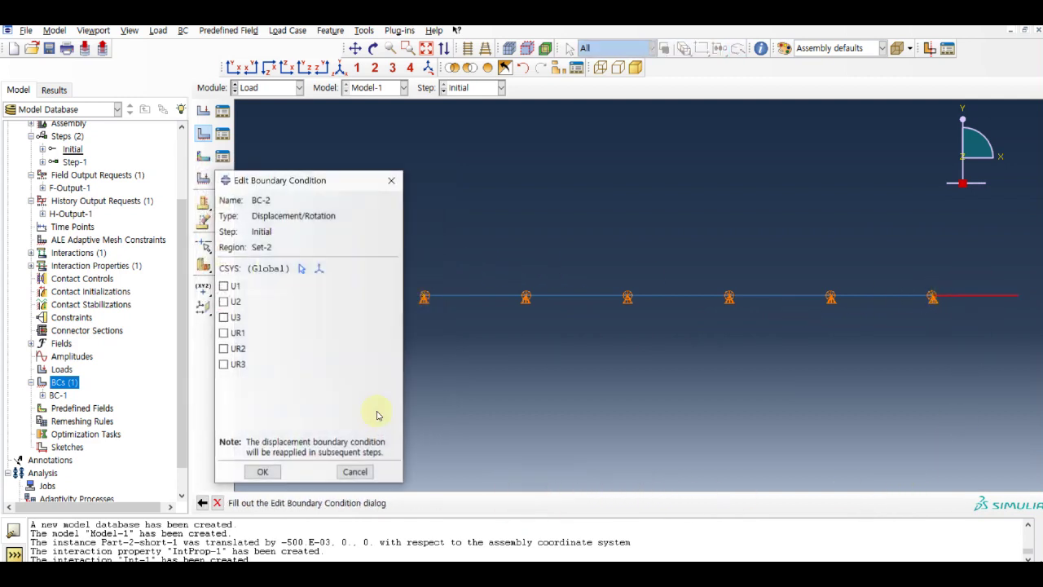
pyautogui.click(233, 301)
pyautogui.click(262, 471)
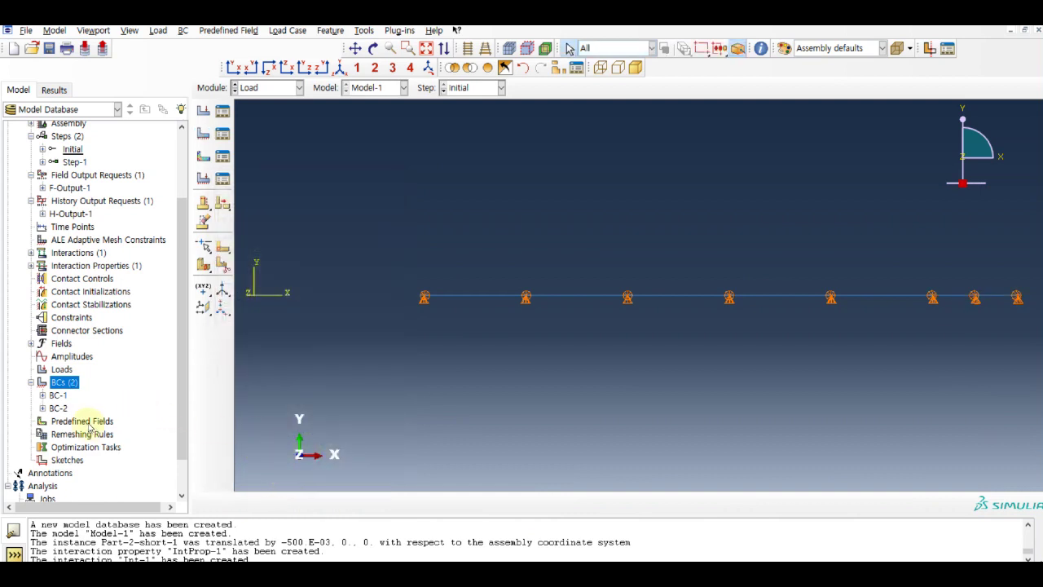
# Step: Create a translational Velocity predefined field on the short rod in the Initial step with V1 set to -1000
pyautogui.doubleClick(83, 422)
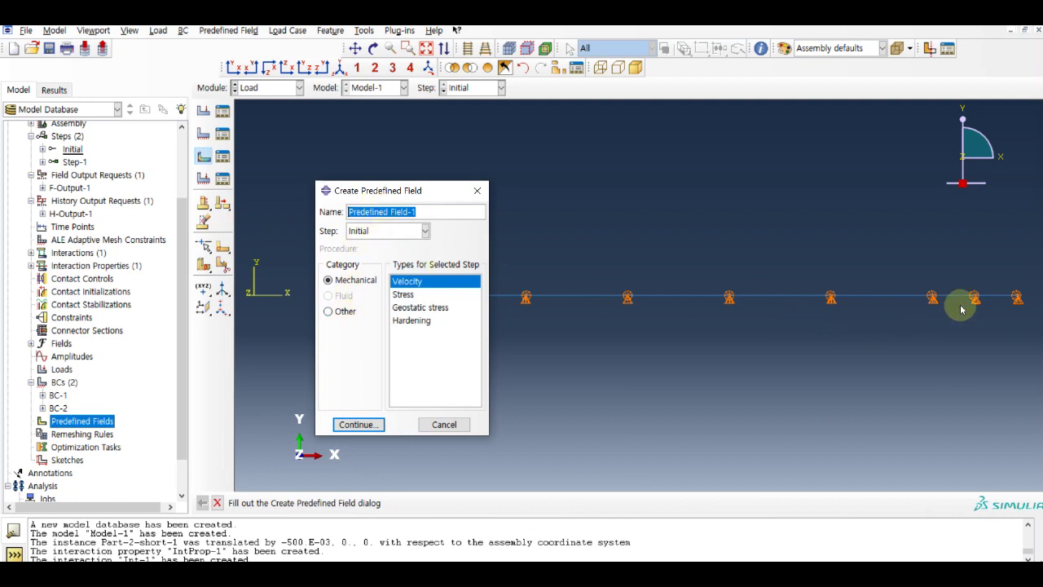
pyautogui.click(374, 425)
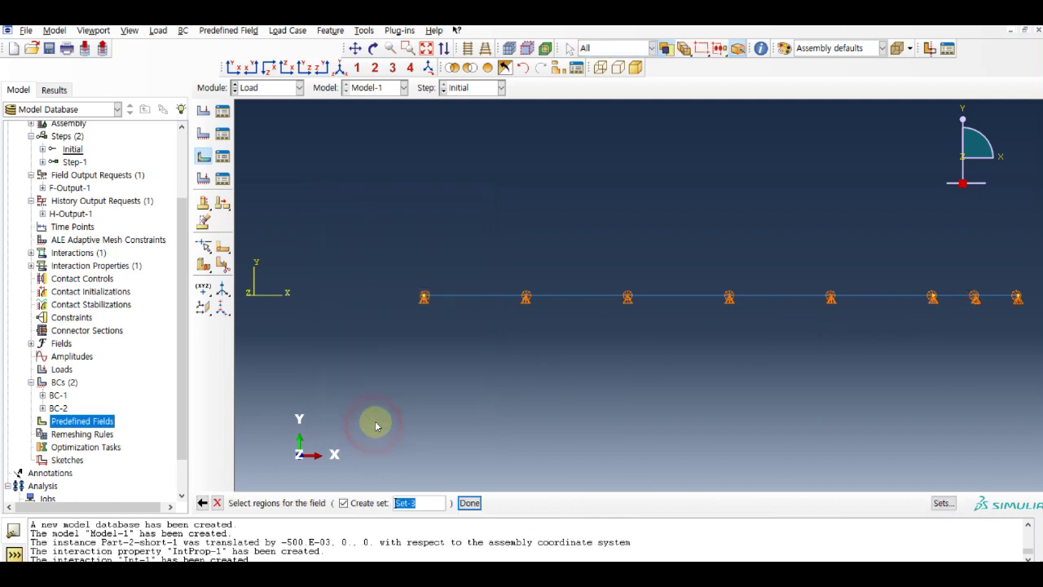
pyautogui.click(989, 298)
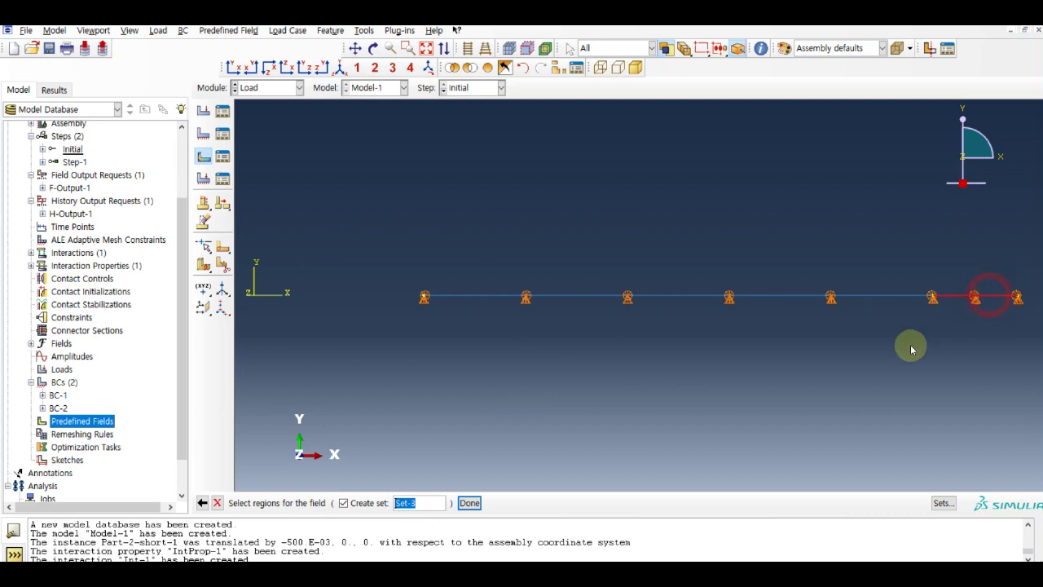
pyautogui.click(469, 503)
pyautogui.click(272, 368)
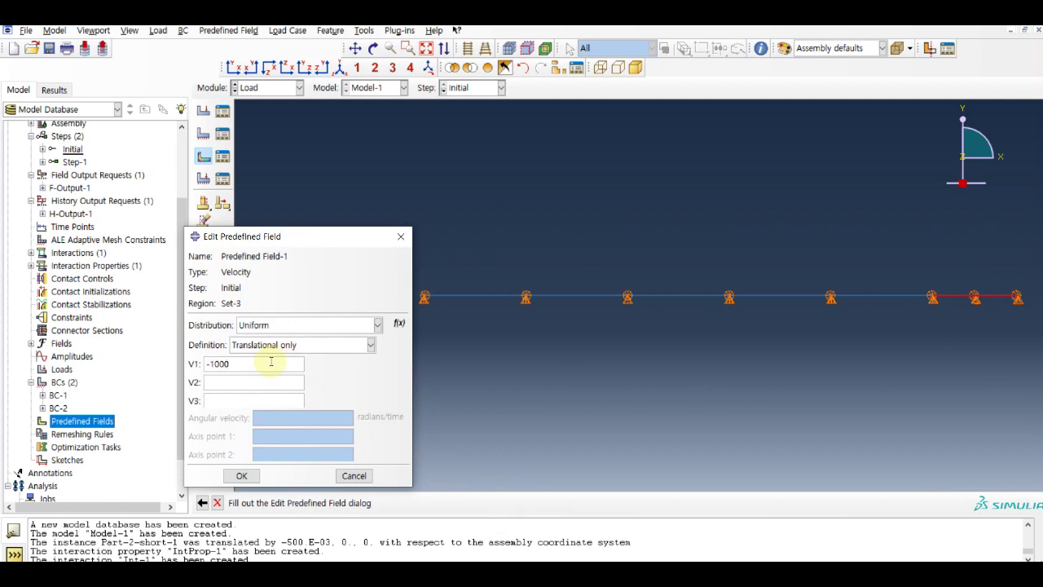
pyautogui.click(275, 377)
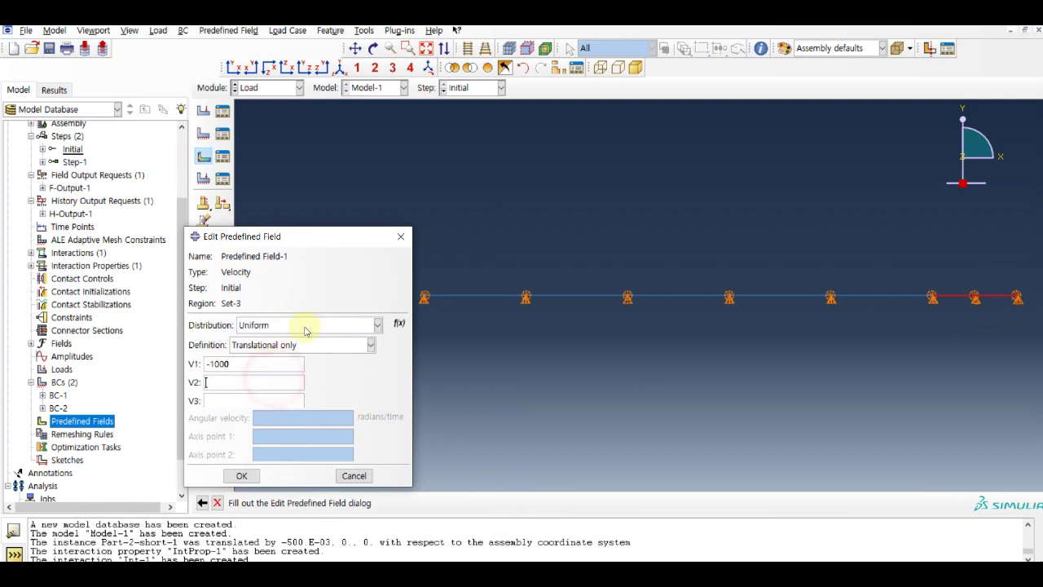
pyautogui.click(243, 477)
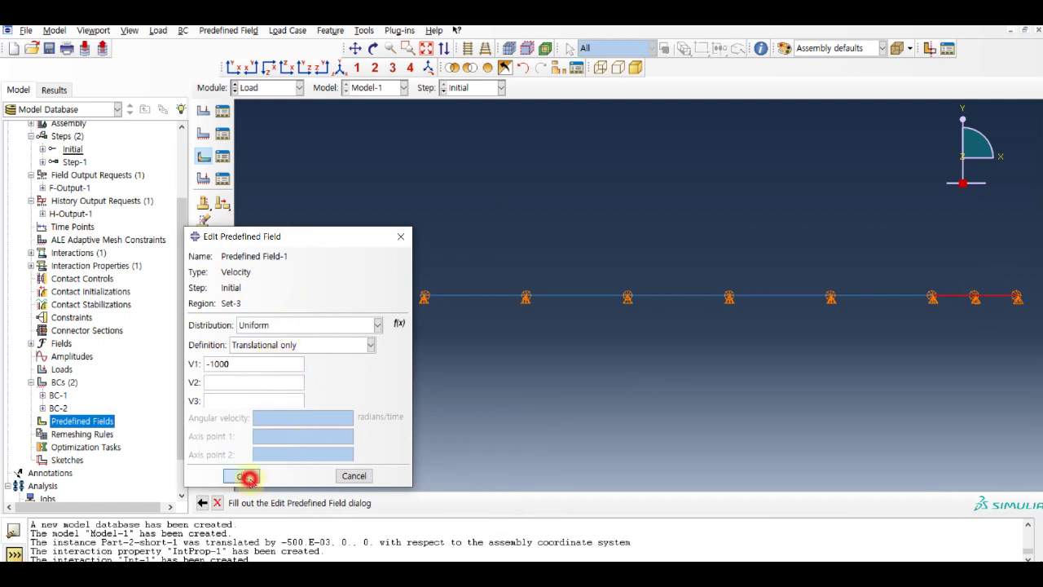
# Step: In the Mesh module, edit the approximate global seed size of Part-1-long and apply the seeds with curvature control enabled
pyautogui.moveTo(180, 446); pyautogui.dragTo(194, 338)
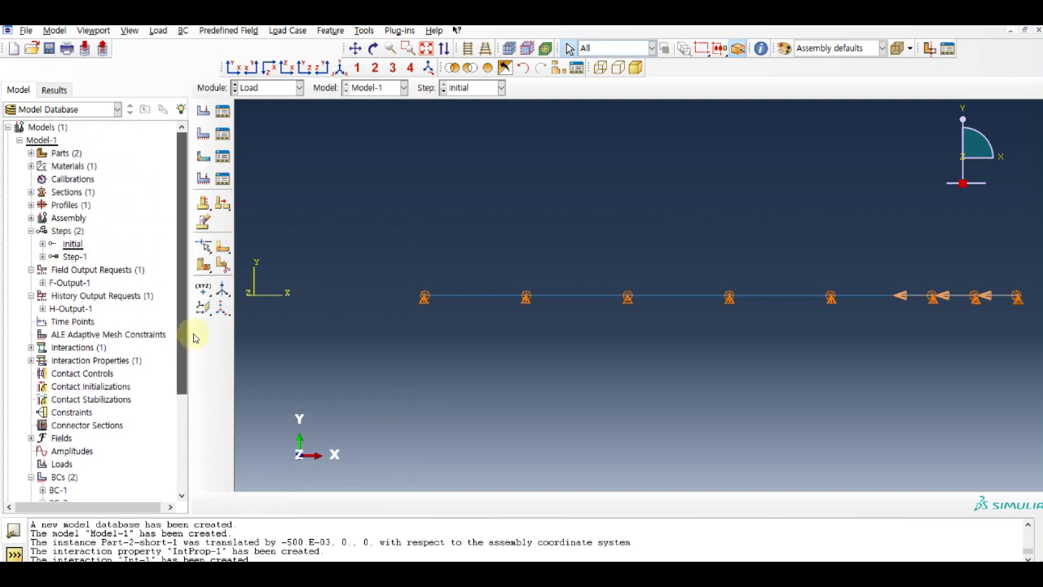
pyautogui.click(278, 88)
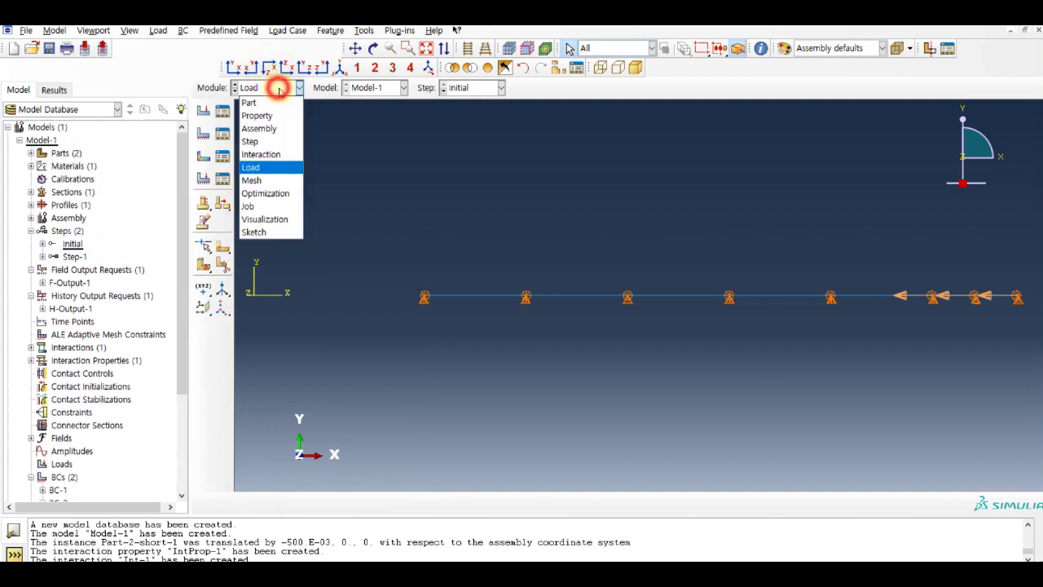
pyautogui.click(285, 182)
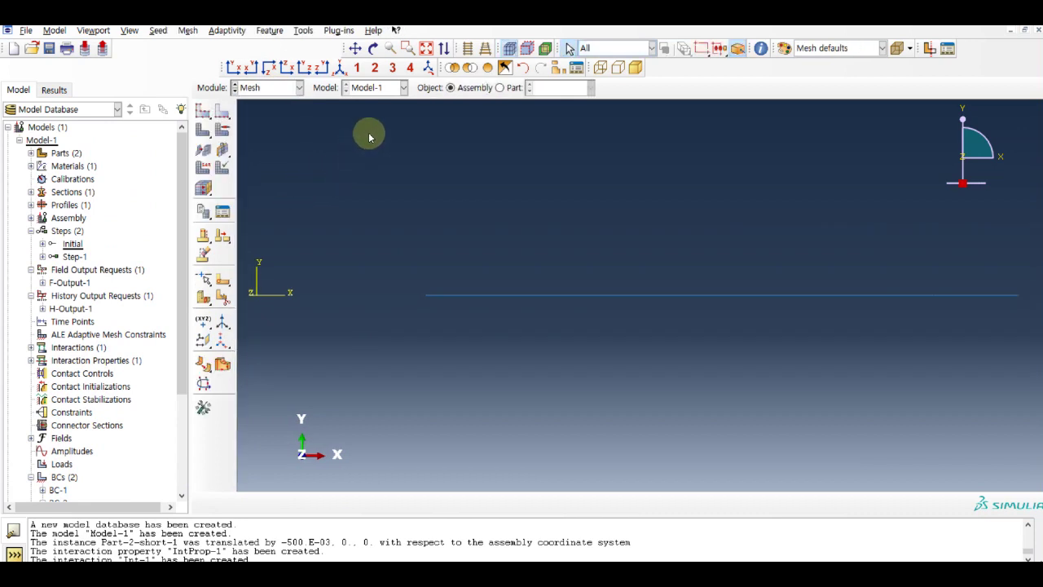
pyautogui.click(500, 88)
pyautogui.click(551, 90)
pyautogui.click(552, 101)
pyautogui.click(203, 110)
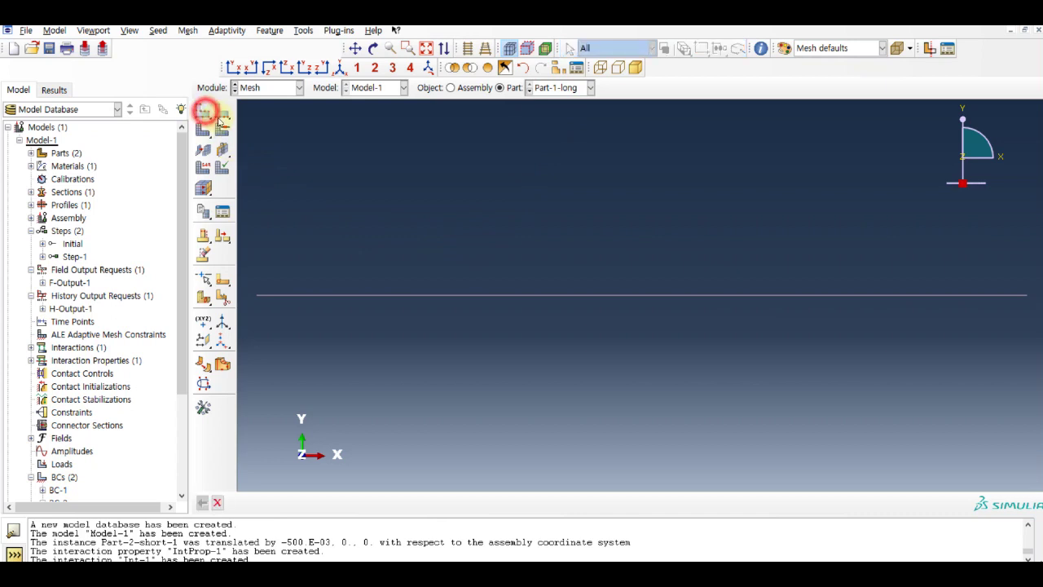
pyautogui.click(595, 220)
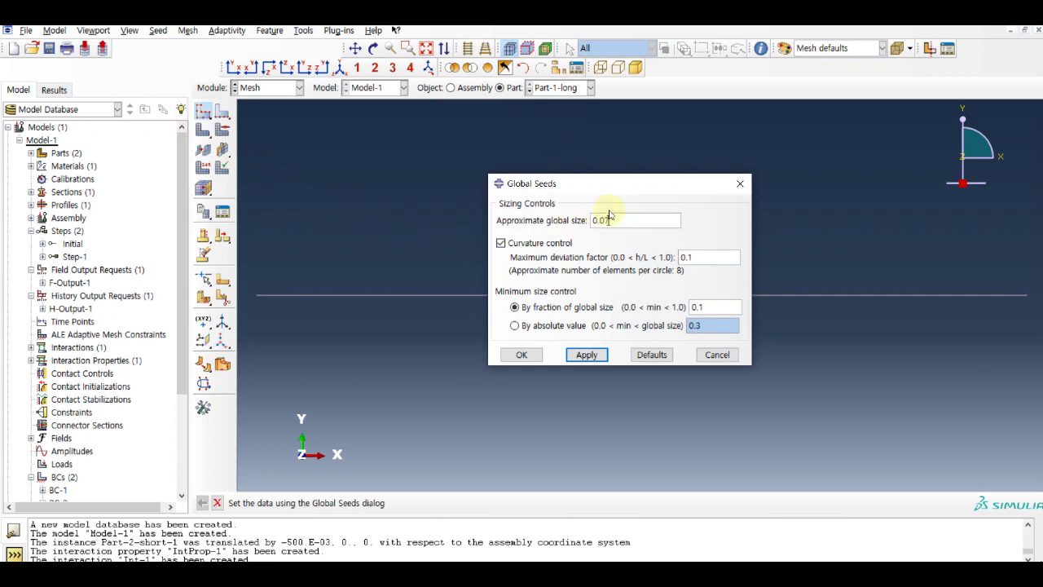
pyautogui.click(524, 355)
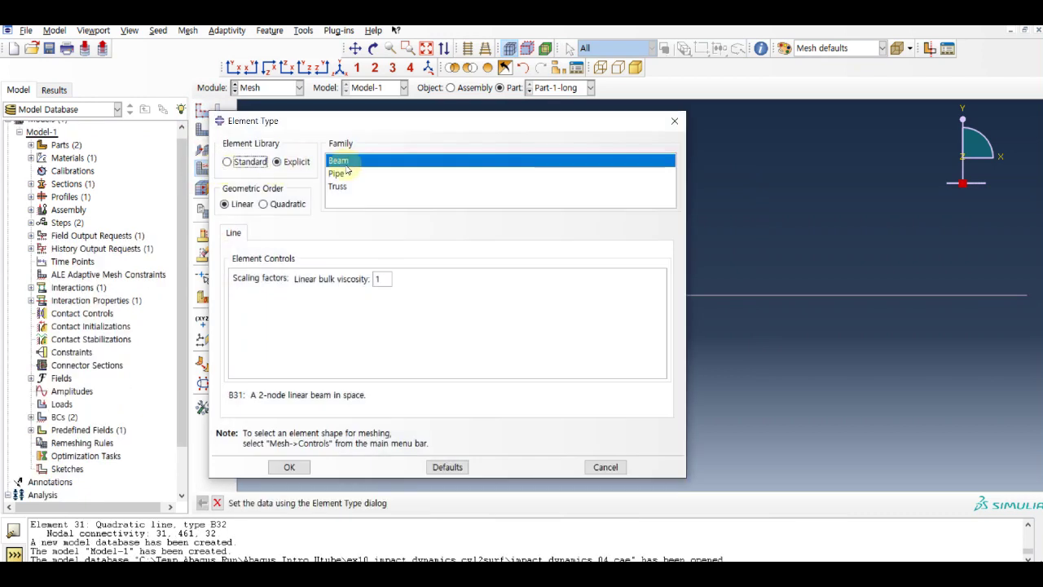
# Step: Assign the quadratic Explicit Beam element type B32 to the whole long rod
pyautogui.click(285, 205)
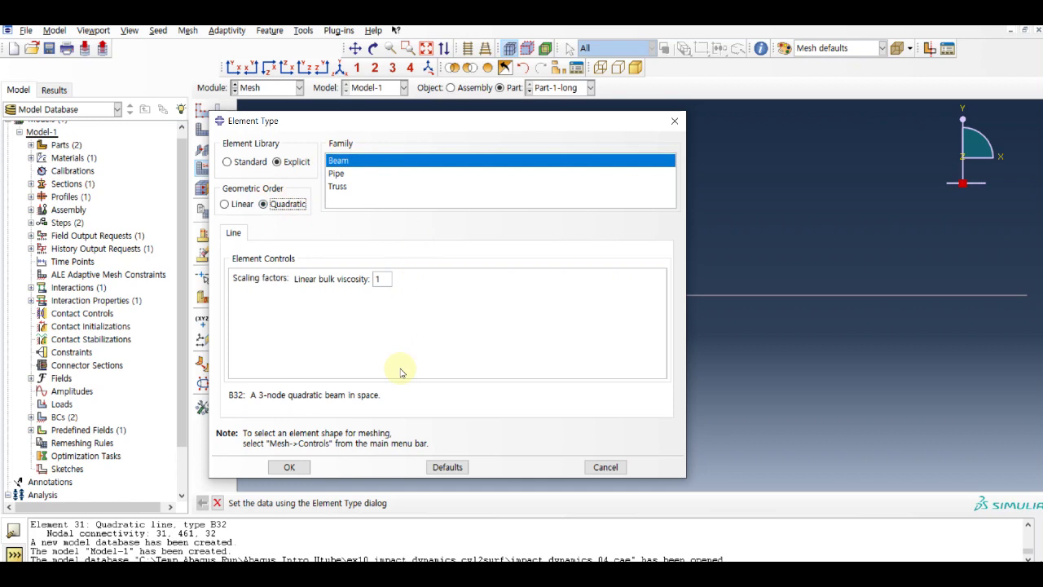
pyautogui.click(290, 466)
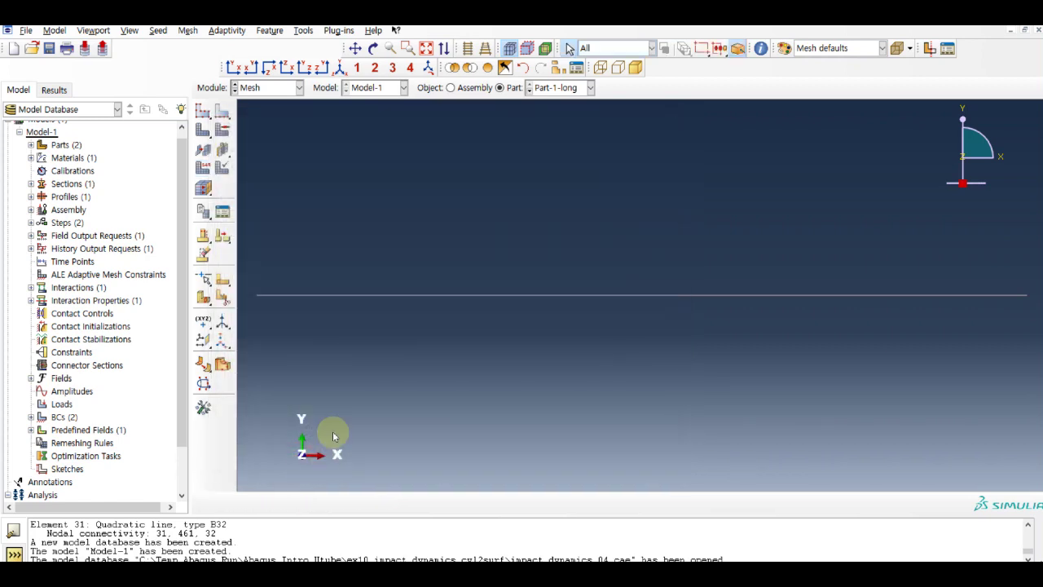
pyautogui.moveTo(313, 231); pyautogui.dragTo(827, 356)
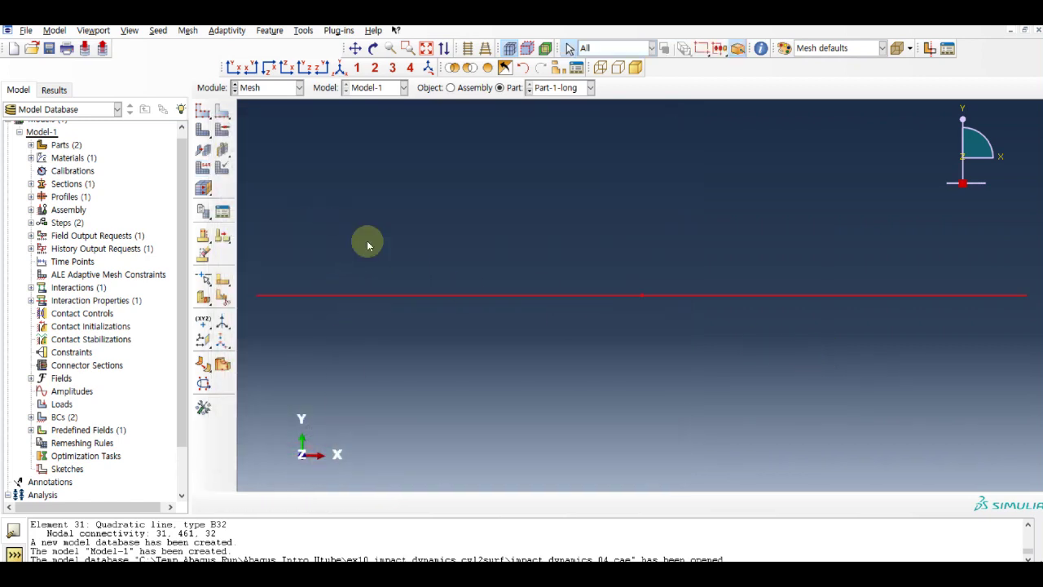
pyautogui.click(204, 168)
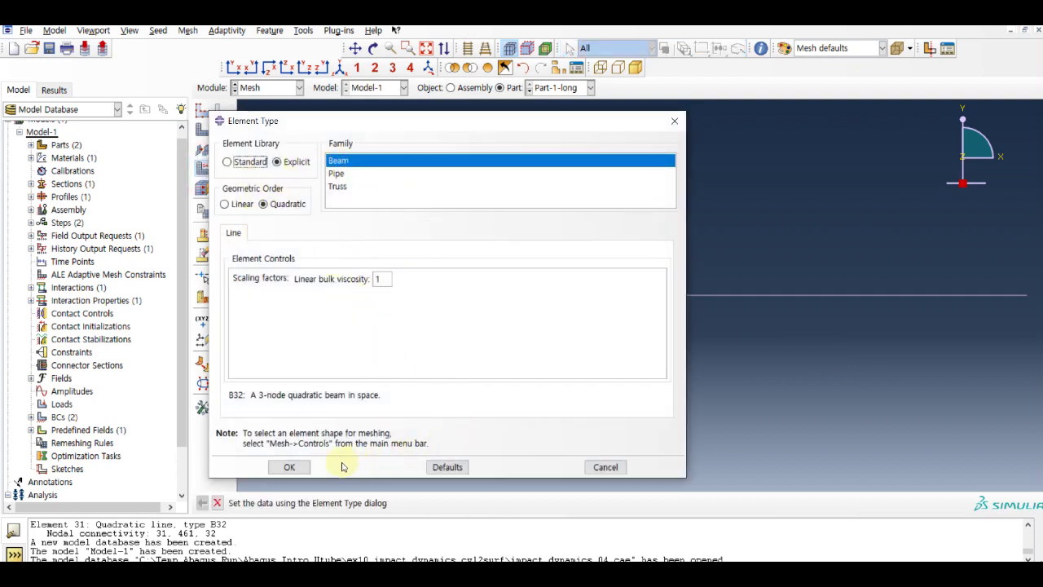
pyautogui.click(295, 466)
# Step: Switch to Part-2-short and seed it with an approximate global size of 0.2
pyautogui.click(585, 87)
pyautogui.click(559, 115)
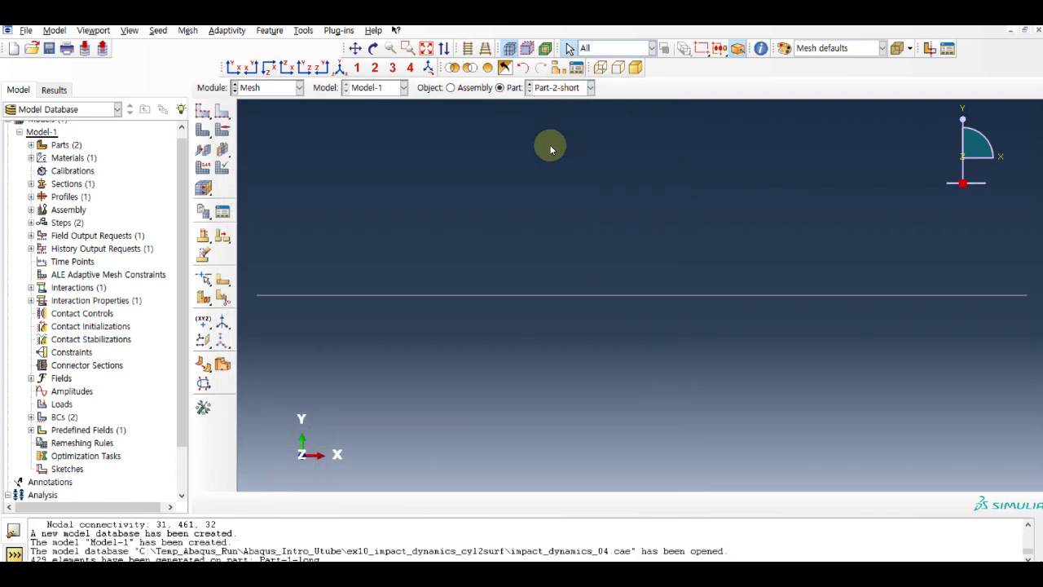
pyautogui.click(203, 114)
pyautogui.doubleClick(621, 220)
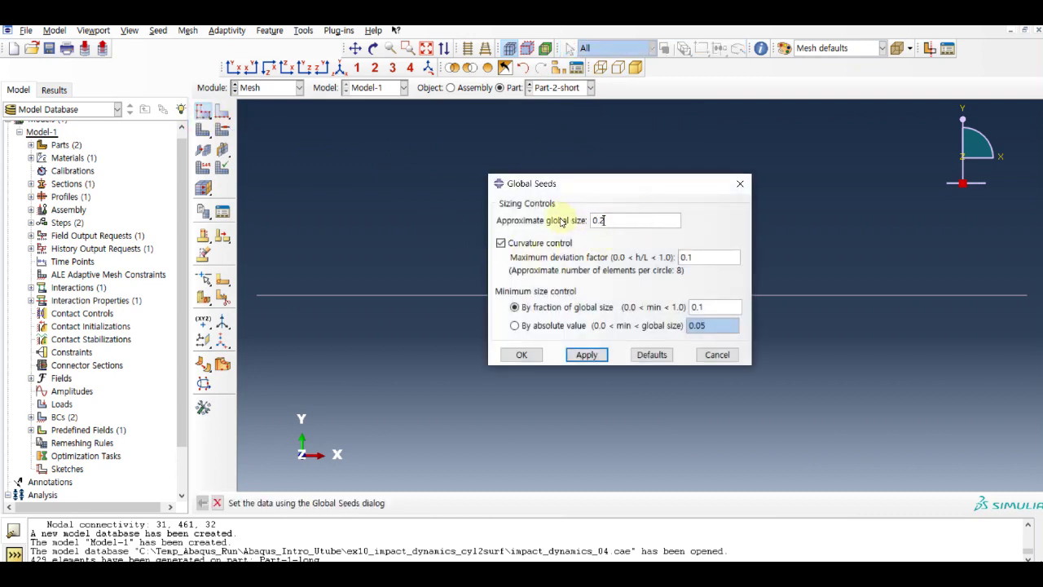
pyautogui.click(521, 355)
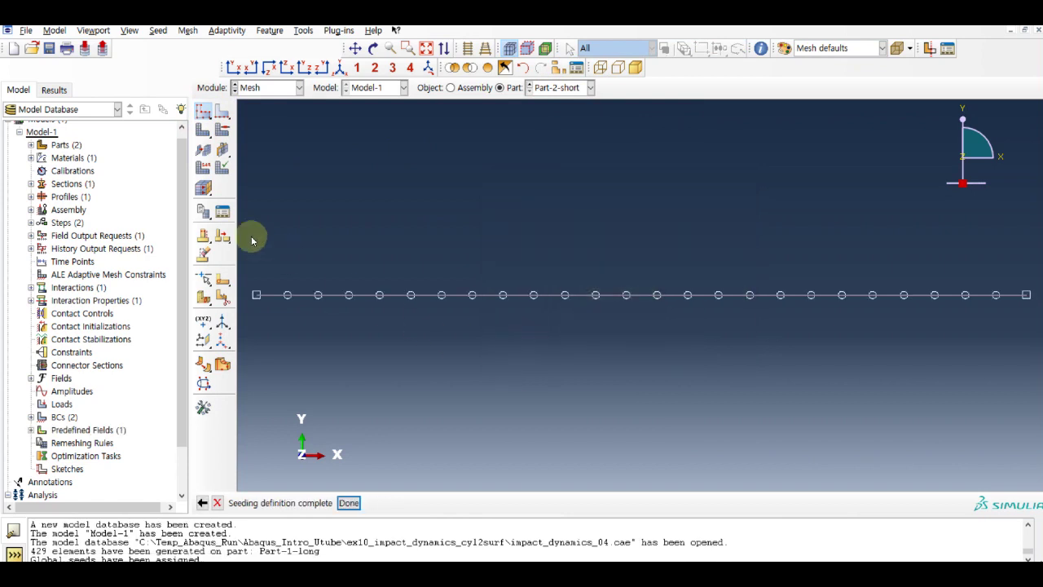
# Step: Assign the quadratic Explicit Beam element type B32 to the whole short rod and mesh the part
pyautogui.click(202, 169)
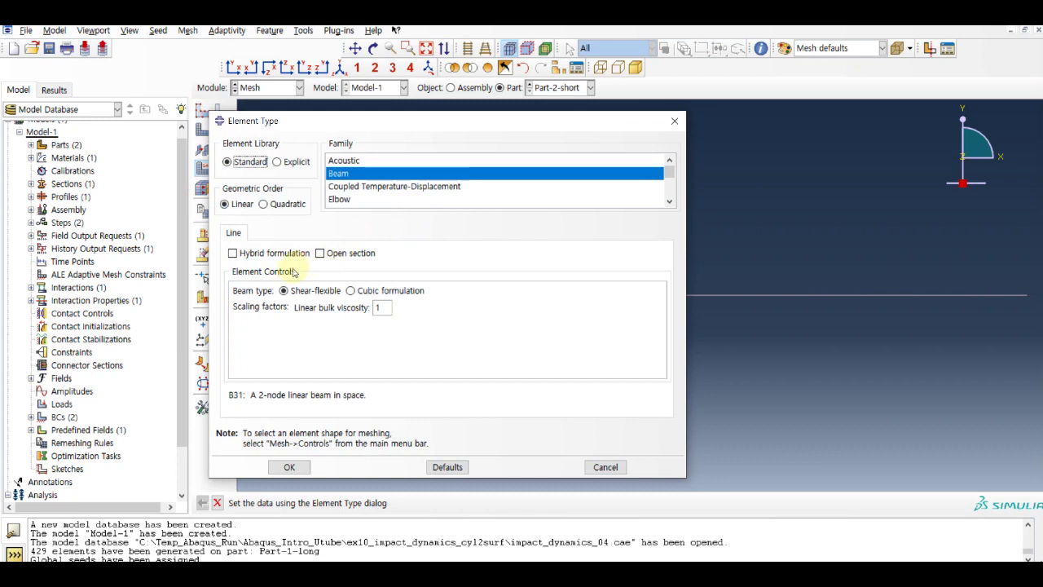
pyautogui.click(279, 162)
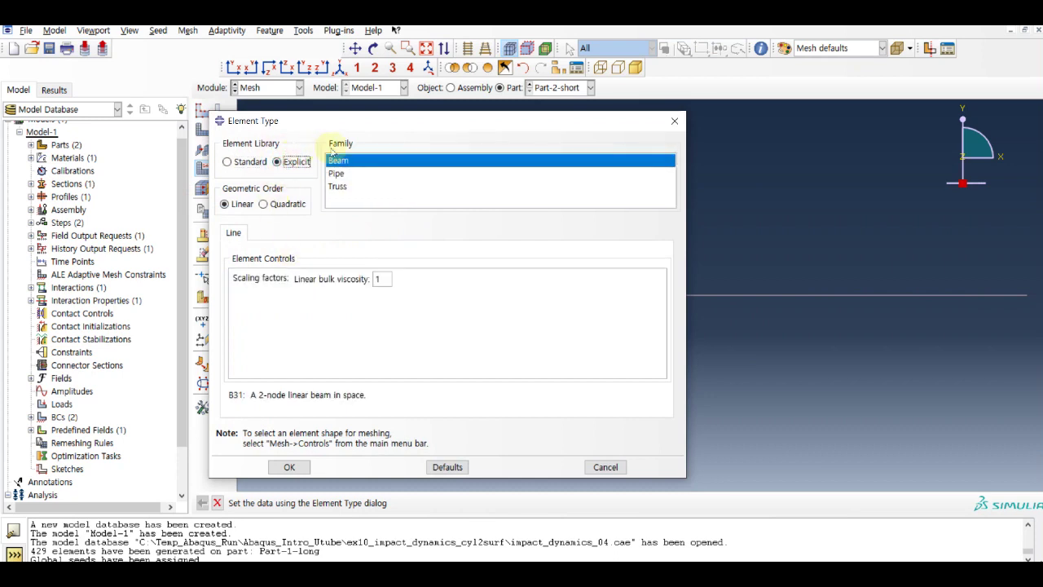
pyautogui.click(278, 207)
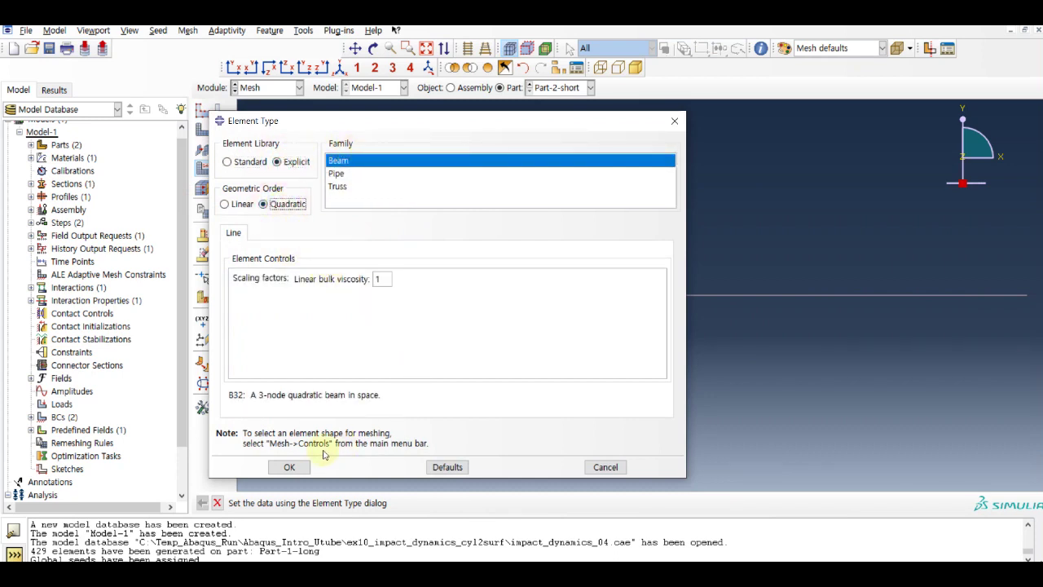
pyautogui.click(289, 467)
pyautogui.moveTo(459, 245); pyautogui.dragTo(734, 354)
pyautogui.click(220, 171)
pyautogui.click(289, 466)
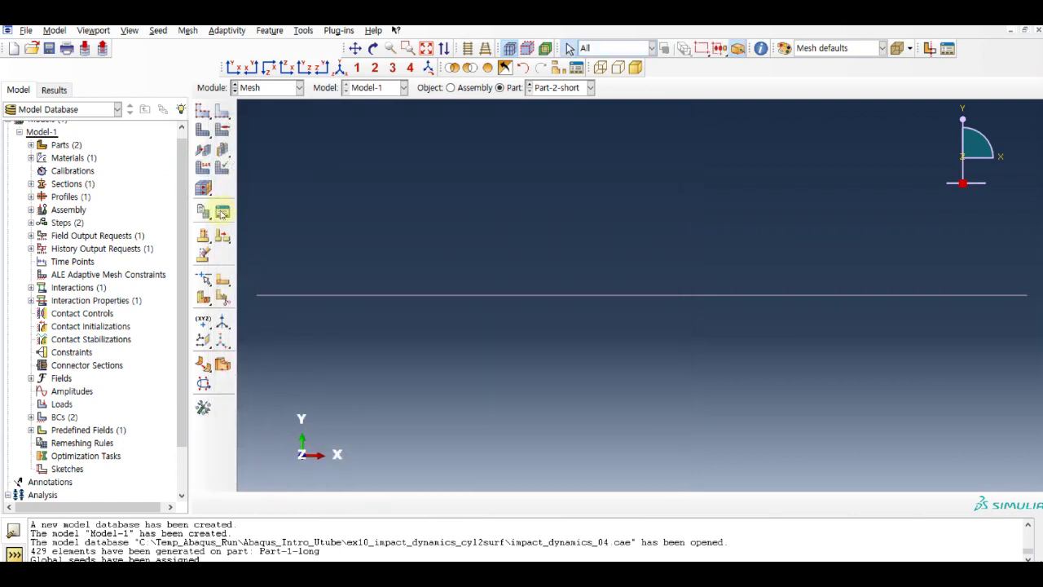
pyautogui.click(203, 129)
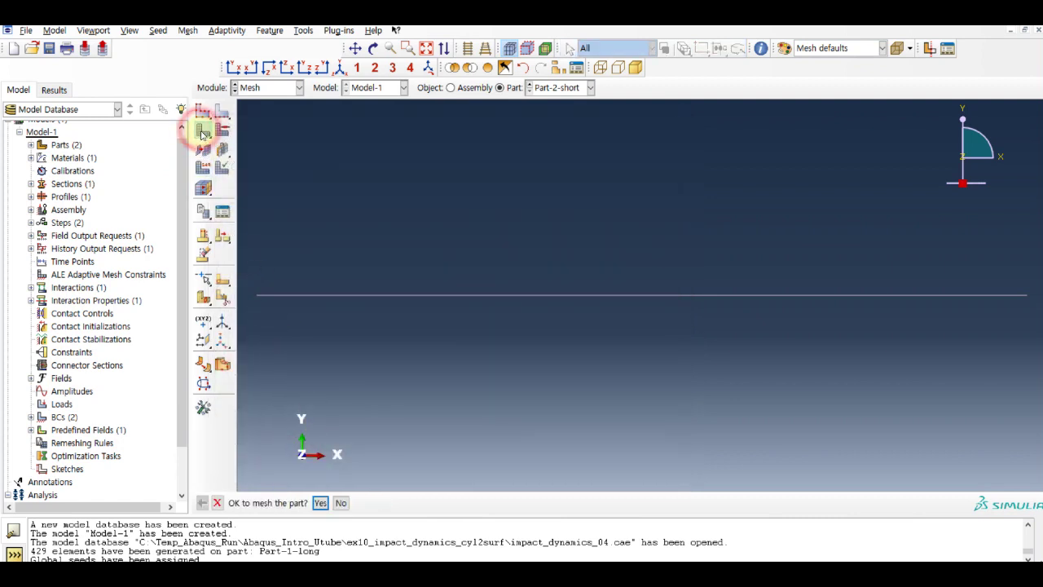
pyautogui.click(320, 503)
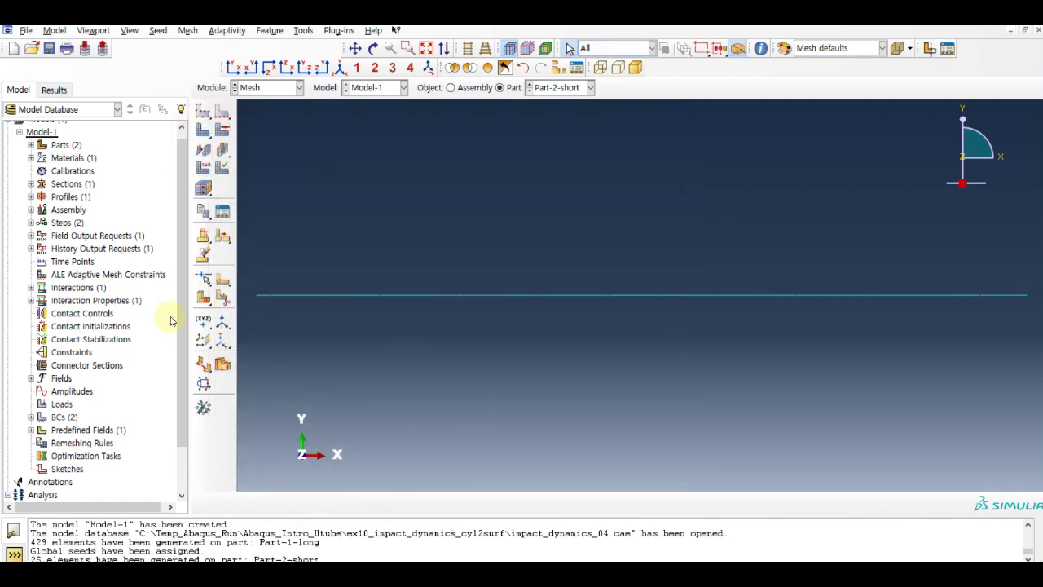
# Step: Create the full-analysis job Job-1 from Model-1 with the default submission settings
pyautogui.moveTo(181, 321); pyautogui.dragTo(181, 365)
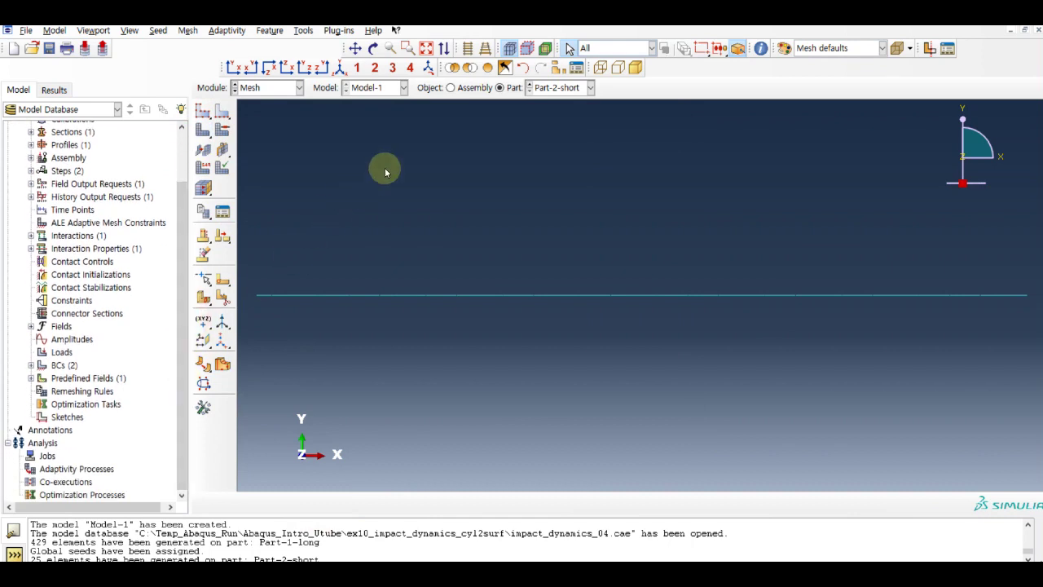
pyautogui.doubleClick(47, 455)
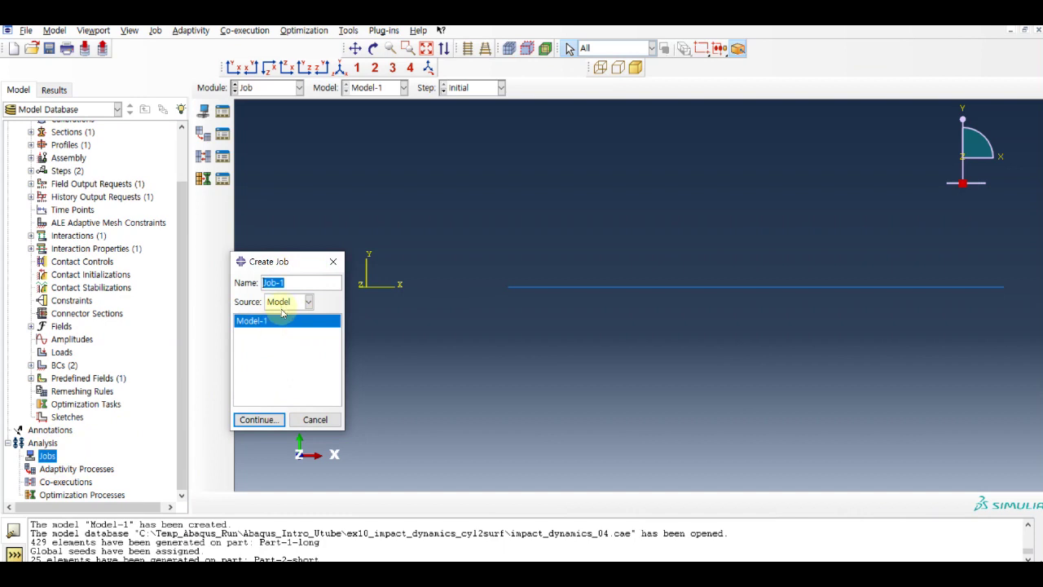
pyautogui.click(262, 420)
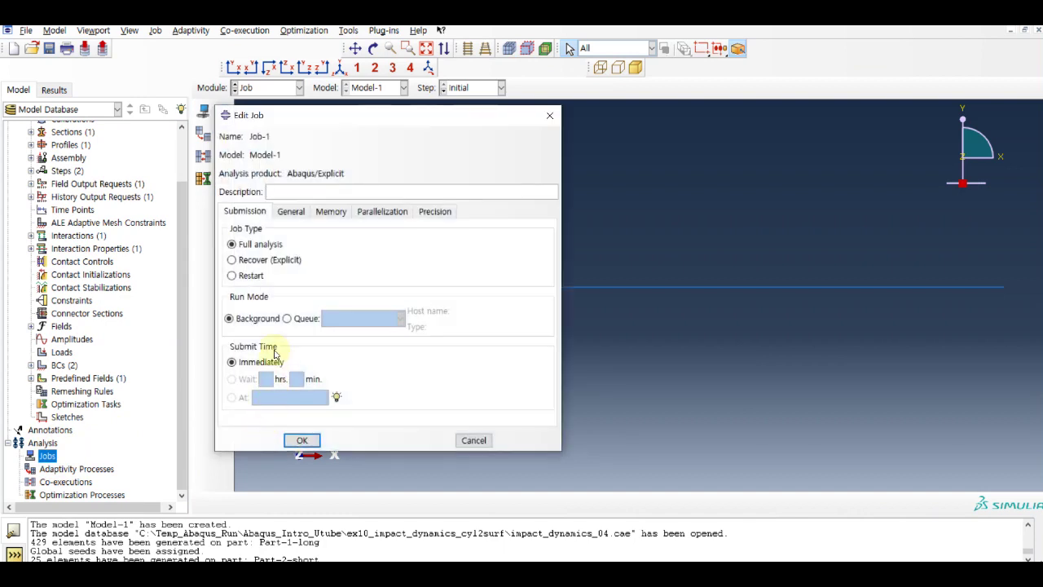
pyautogui.click(302, 440)
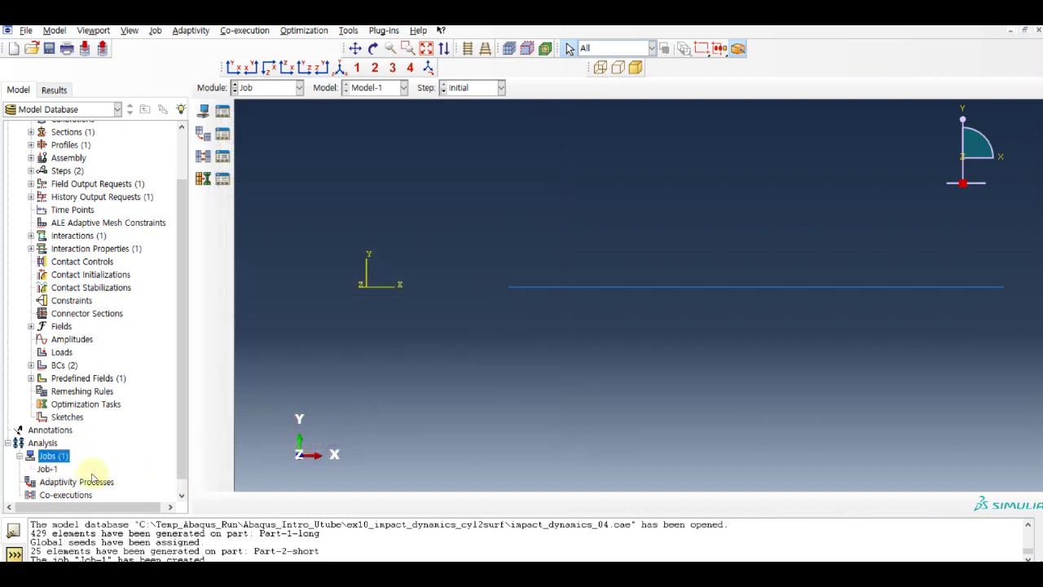
# Step: Submit Job-1, overwriting its existing job files, and review the run in the job monitor
pyautogui.click(51, 469)
pyautogui.rightClick(52, 471)
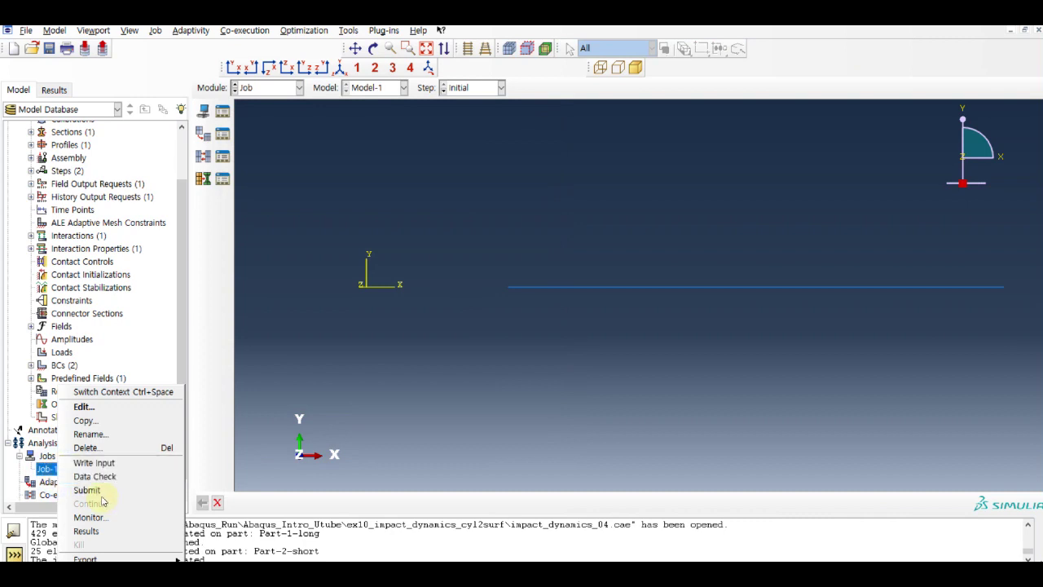
pyautogui.click(100, 492)
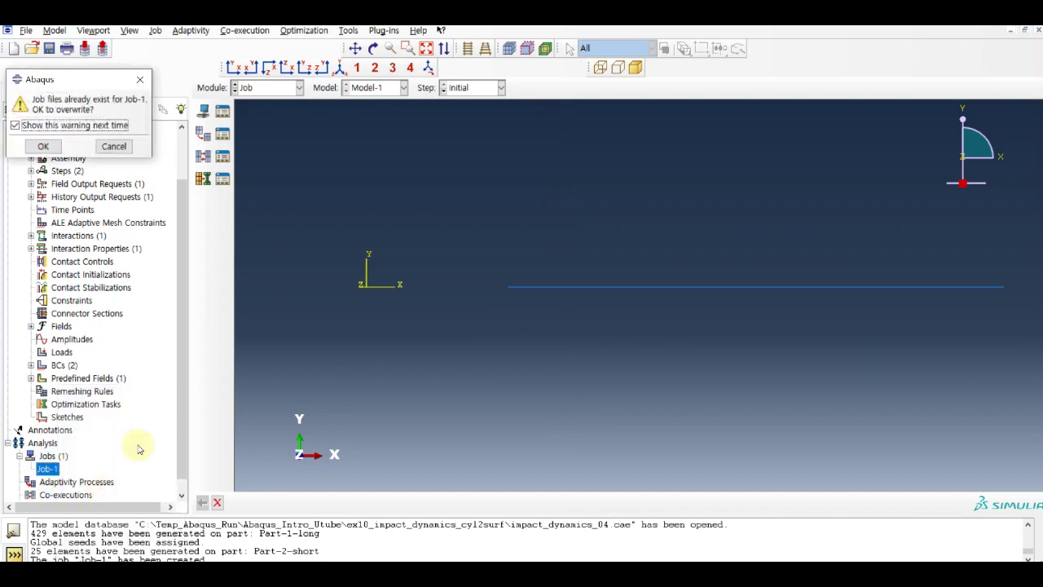
pyautogui.click(45, 146)
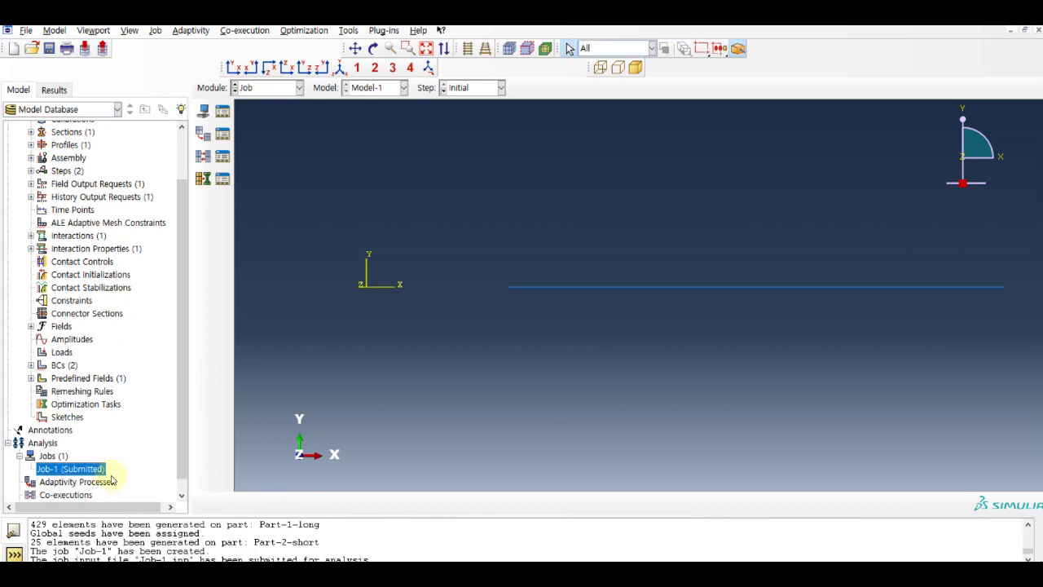
pyautogui.rightClick(101, 471)
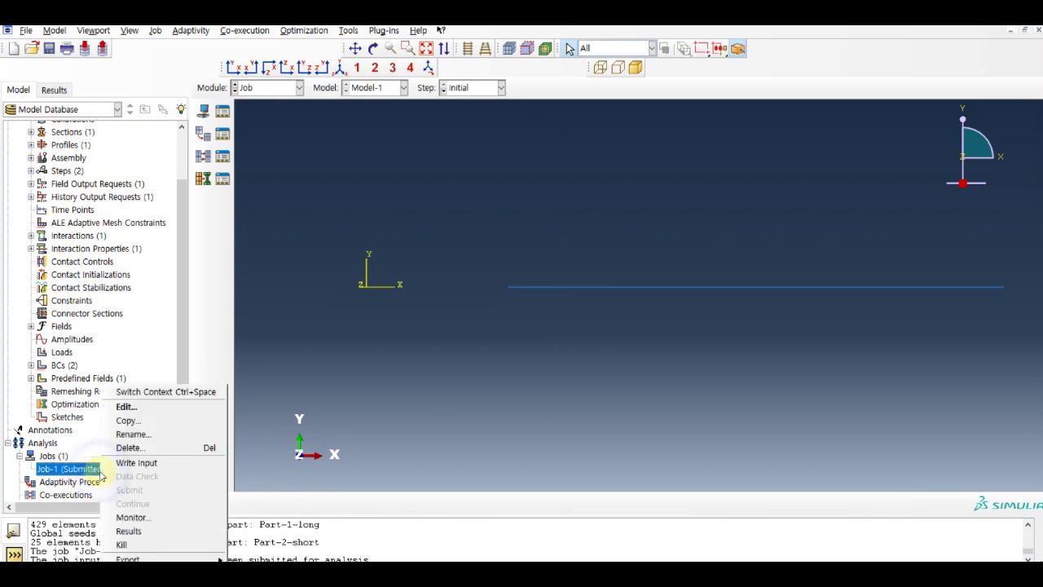
pyautogui.click(160, 517)
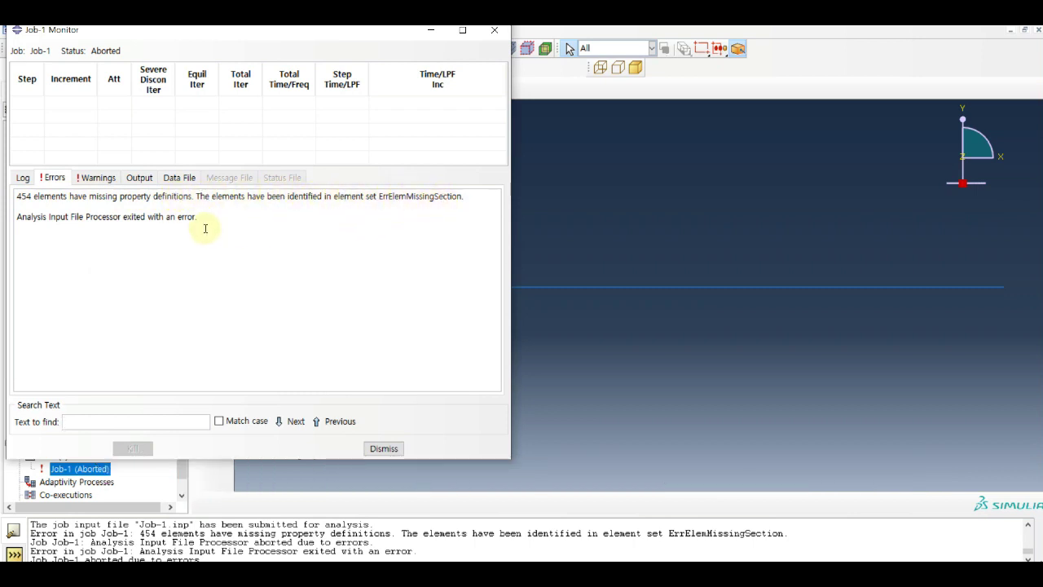
pyautogui.click(493, 30)
# Step: Locate Section-1 among the model's sections and switch to the Property module
pyautogui.scroll(3, 187, 367)
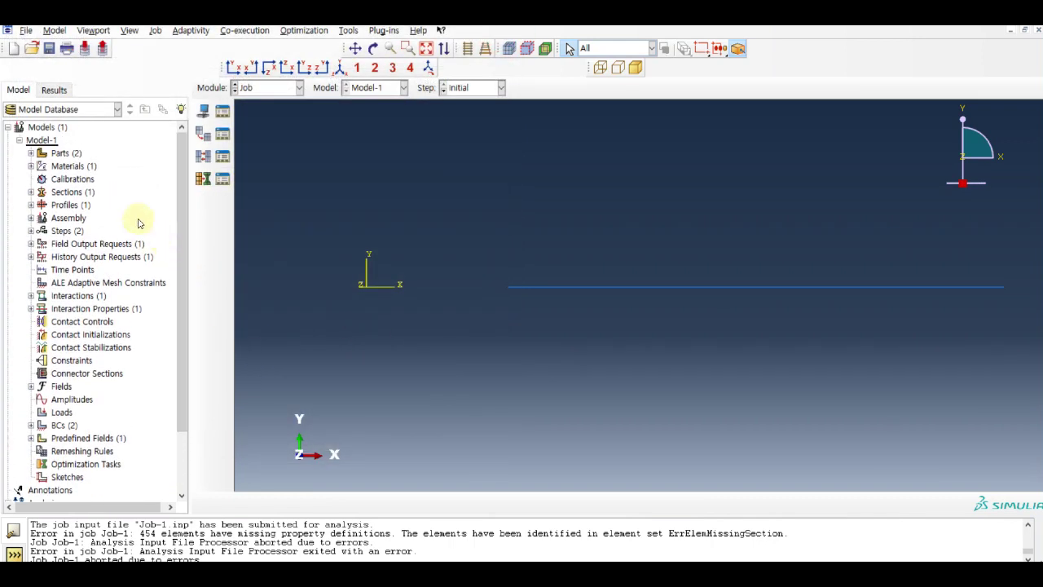
pyautogui.click(31, 191)
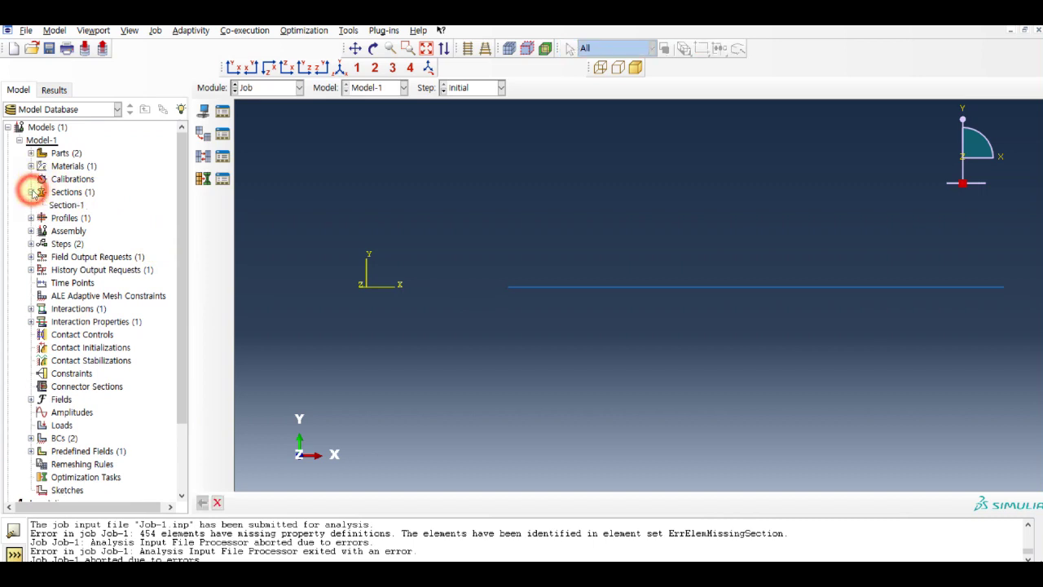
pyautogui.click(65, 204)
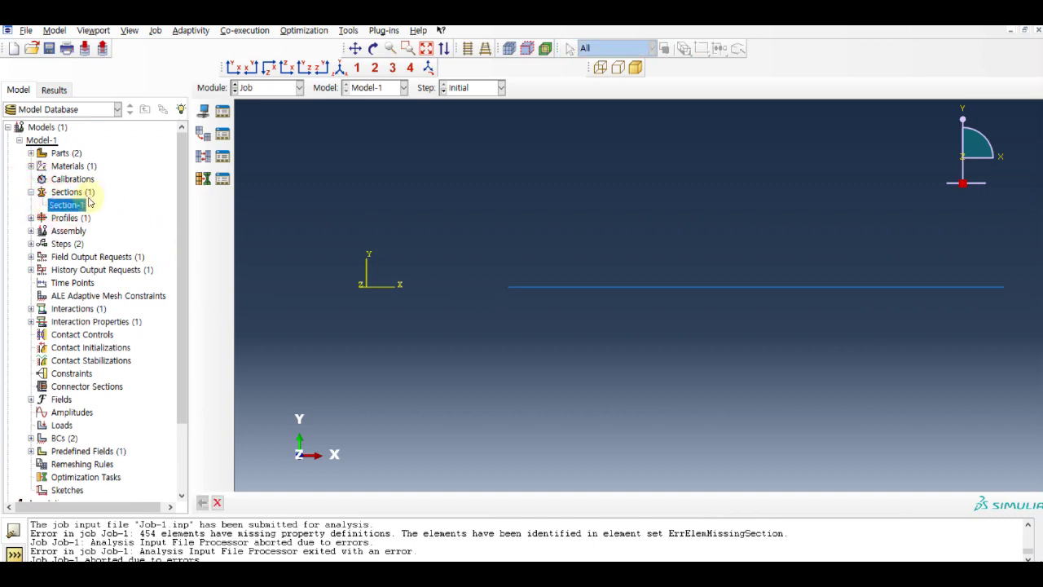
pyautogui.click(267, 88)
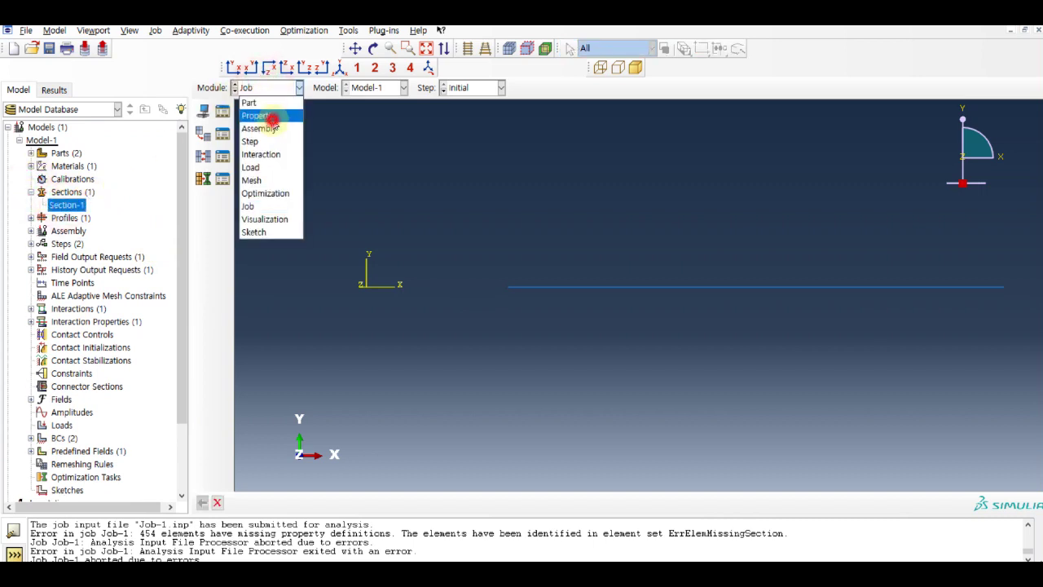
pyautogui.click(271, 117)
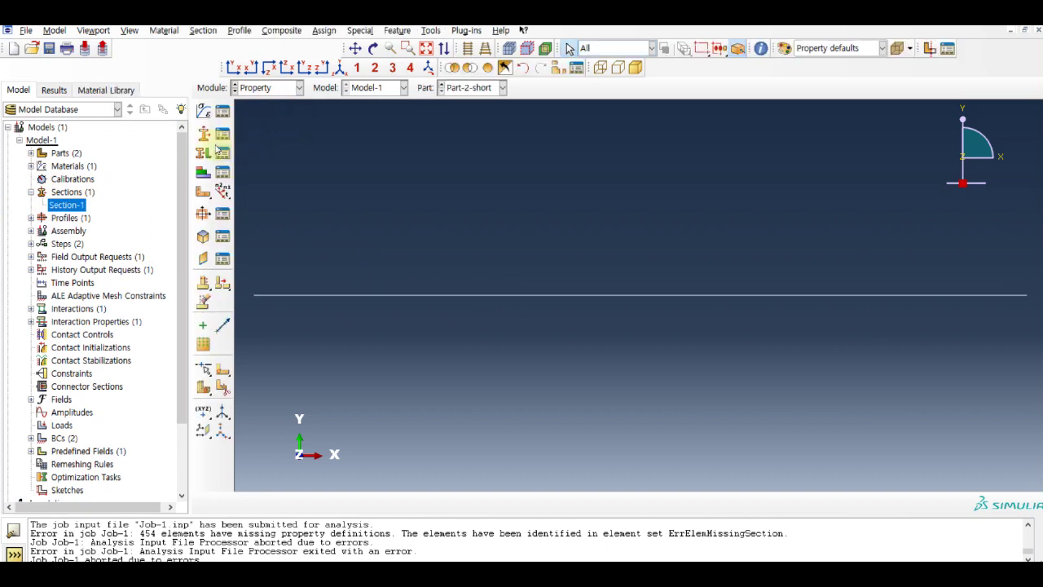
pyautogui.click(204, 136)
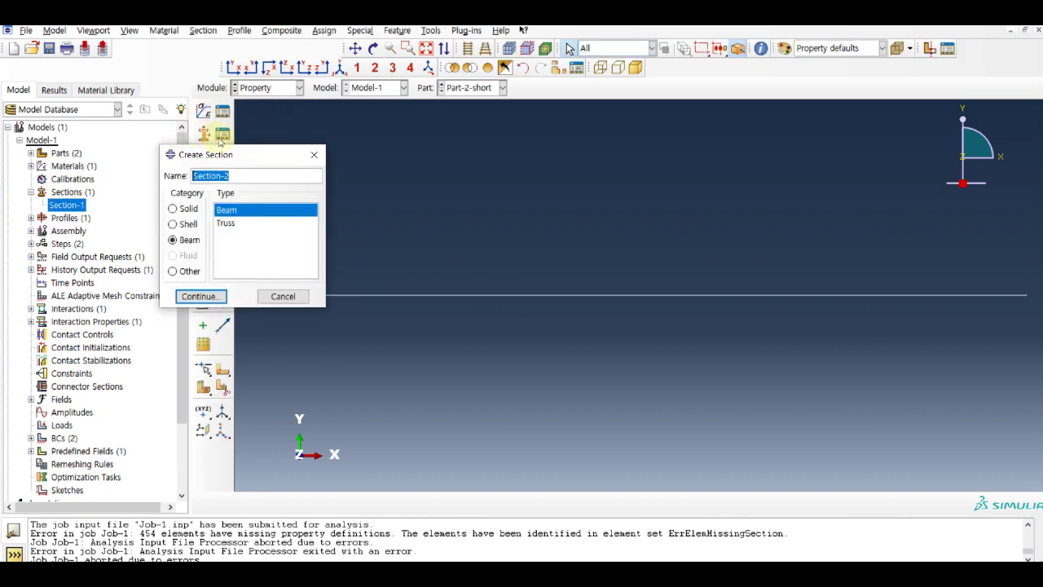
pyautogui.click(313, 154)
pyautogui.click(204, 156)
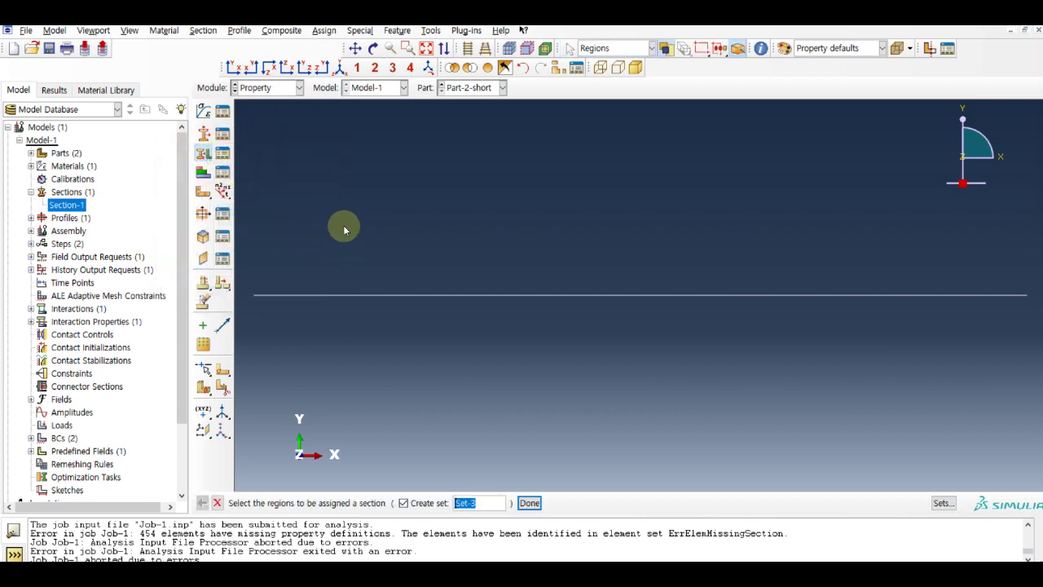
# Step: Switch to Part-1-long and assign the beam section Section-1 to the whole rod, creating a set for the region
pyautogui.click(475, 88)
pyautogui.click(469, 103)
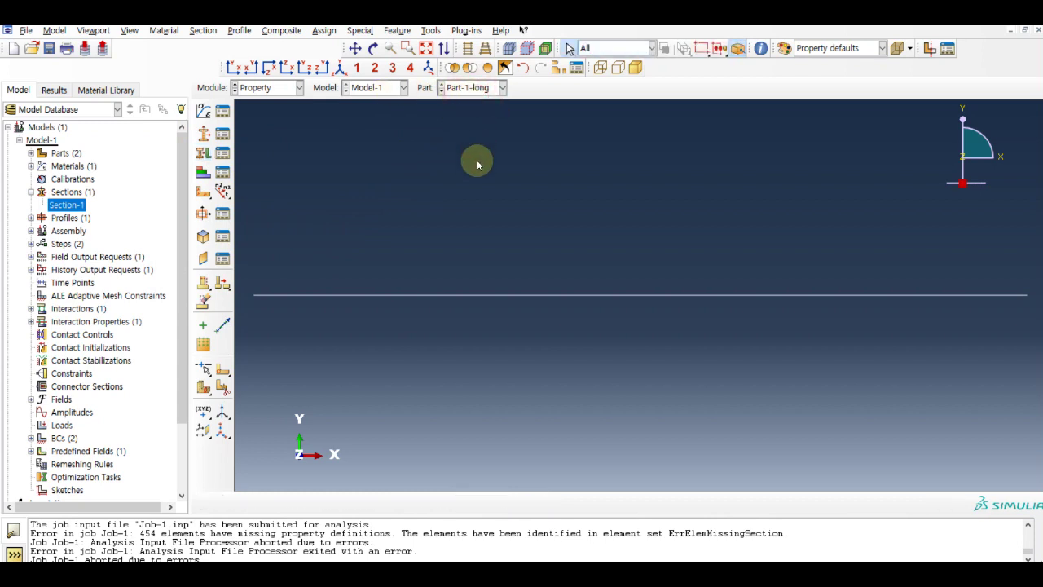
pyautogui.click(204, 153)
pyautogui.moveTo(465, 269); pyautogui.dragTo(764, 354)
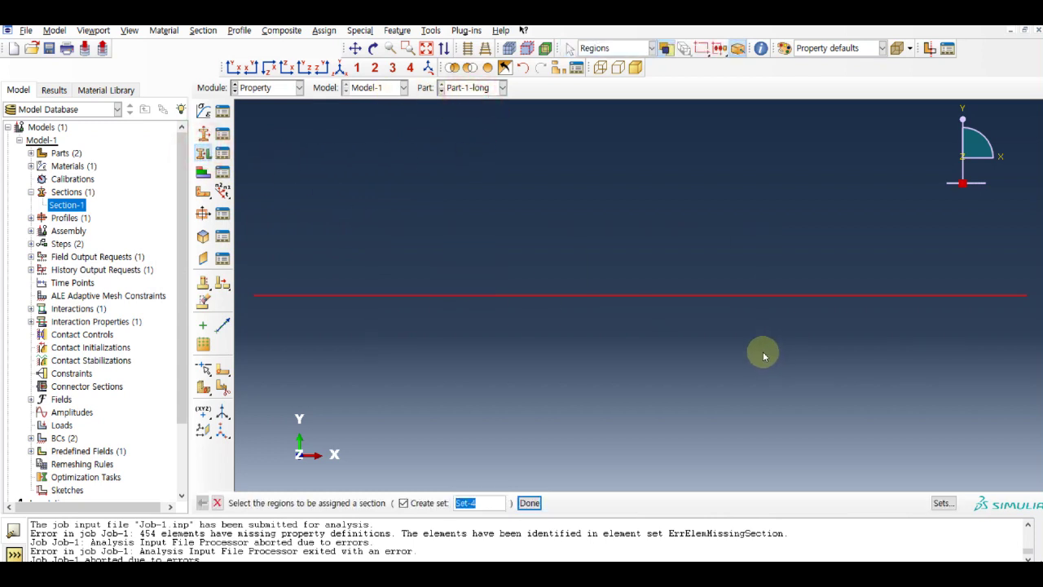
pyautogui.click(528, 503)
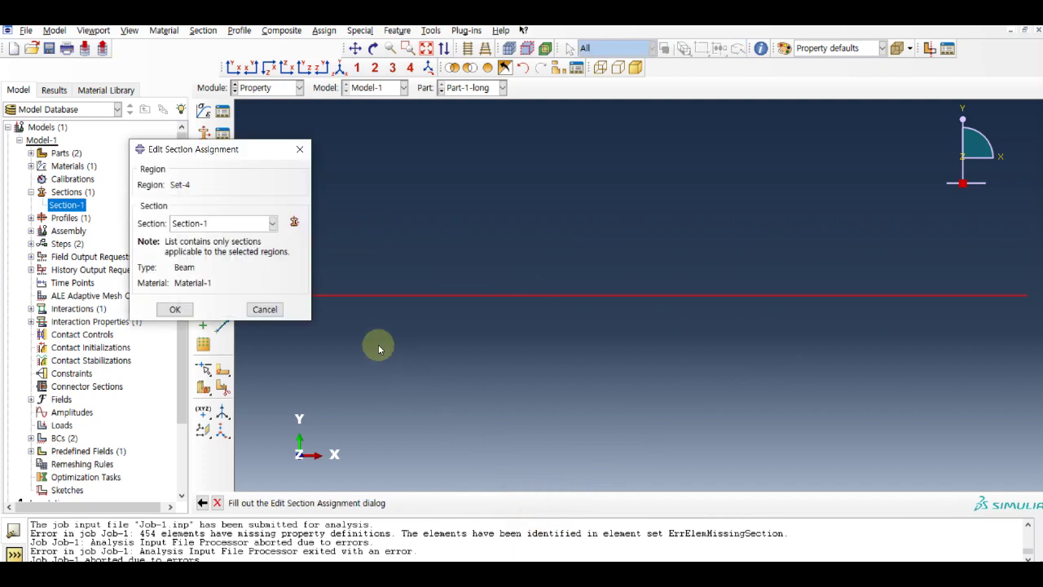
pyautogui.click(175, 309)
# Step: Switch to Part-2-short and assign the beam section Section-1 to the whole rod, creating a set for the region
pyautogui.click(469, 87)
pyautogui.click(458, 116)
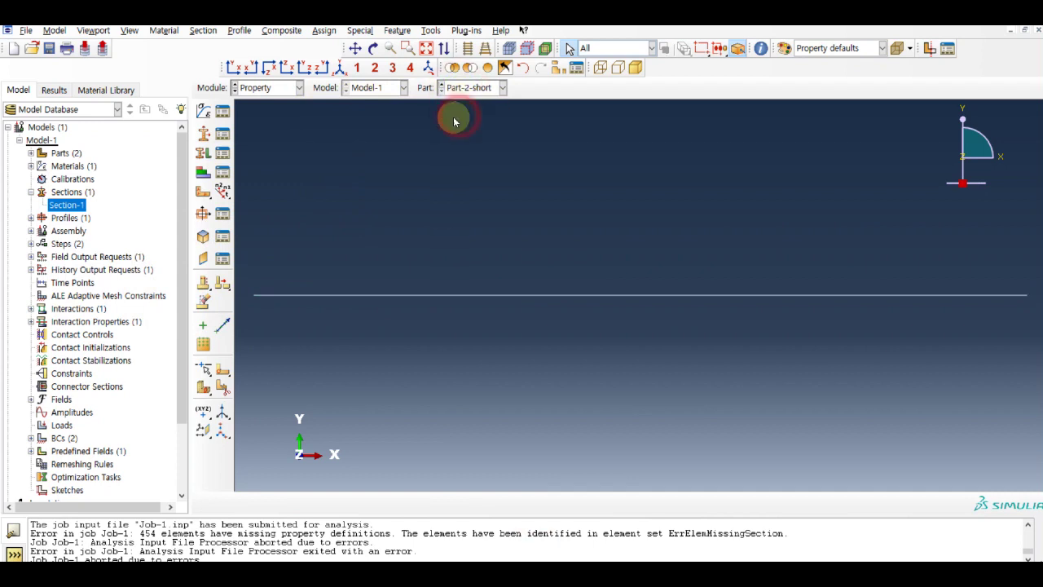
pyautogui.click(203, 153)
pyautogui.moveTo(410, 217); pyautogui.dragTo(698, 366)
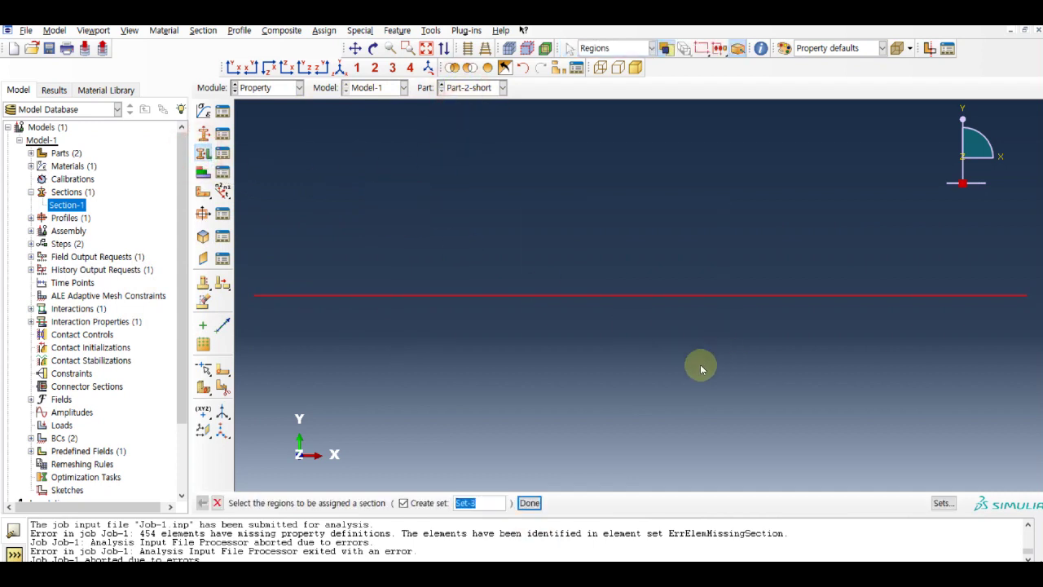
pyautogui.click(530, 502)
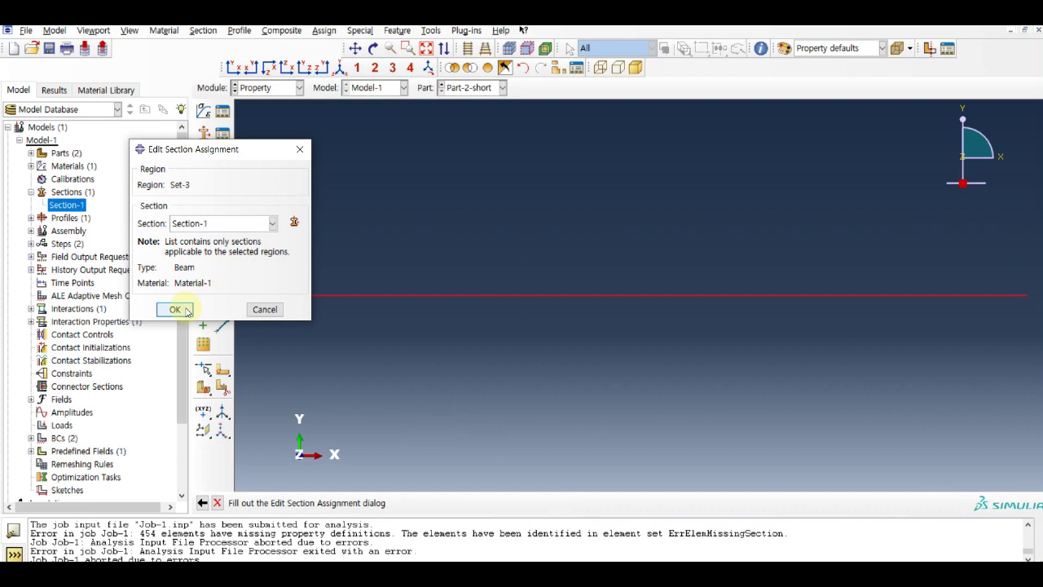
pyautogui.click(175, 309)
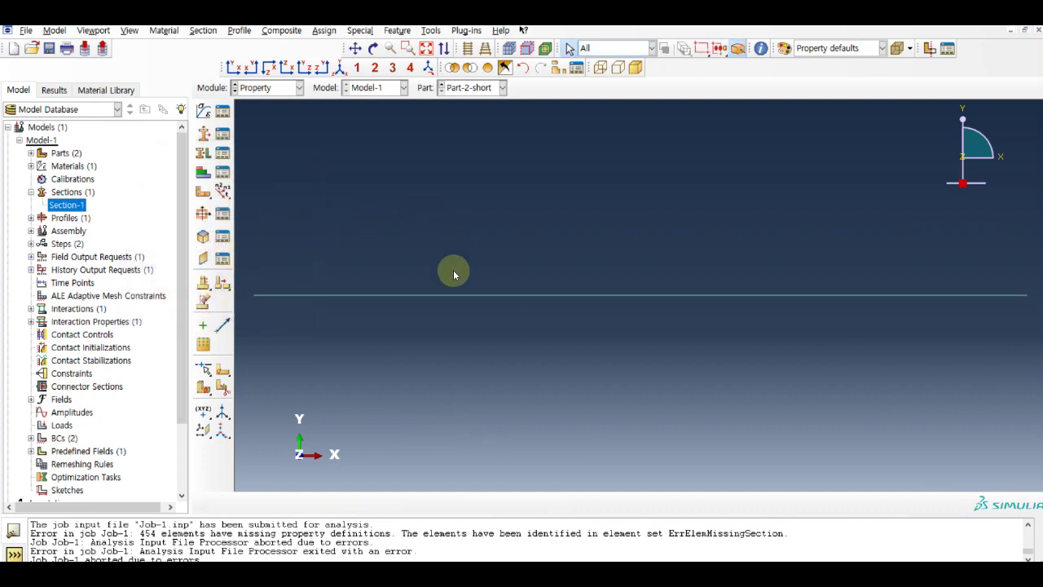
# Step: Try to submit Job-1 again, overwriting its existing job files
pyautogui.scroll(-3, 181, 302)
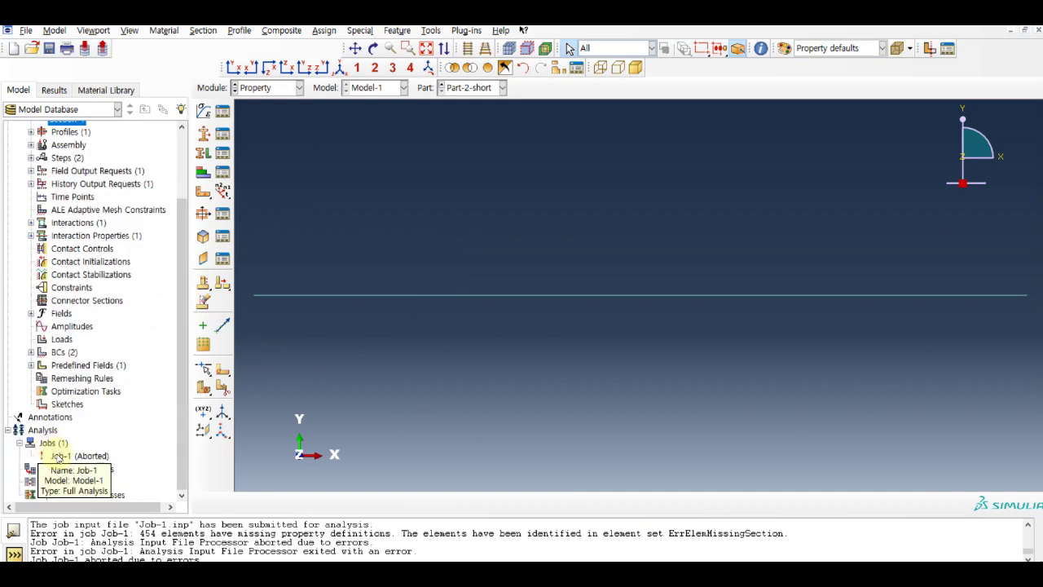
pyautogui.click(61, 455)
pyautogui.rightClick(66, 456)
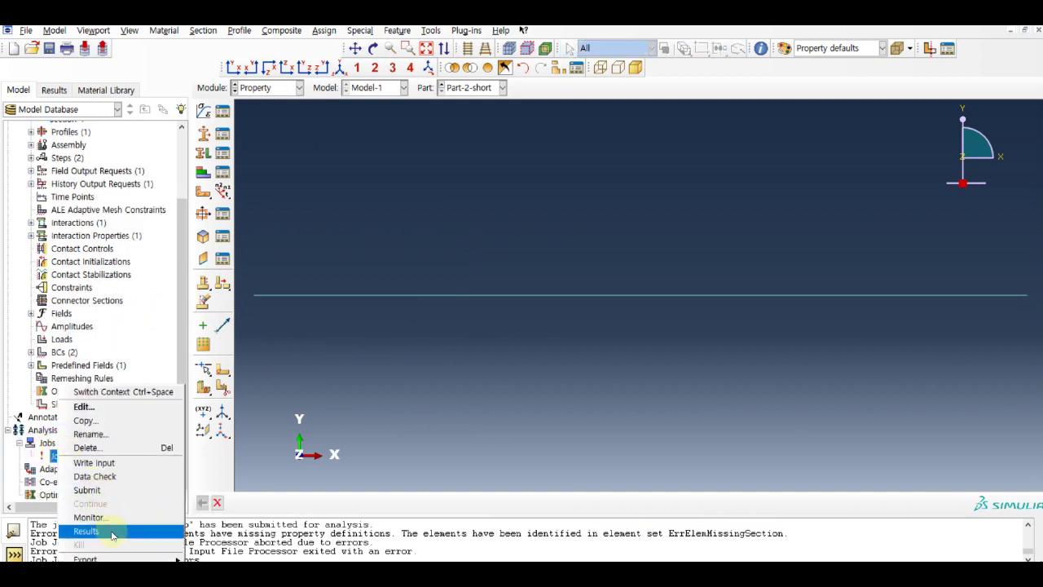
pyautogui.click(106, 490)
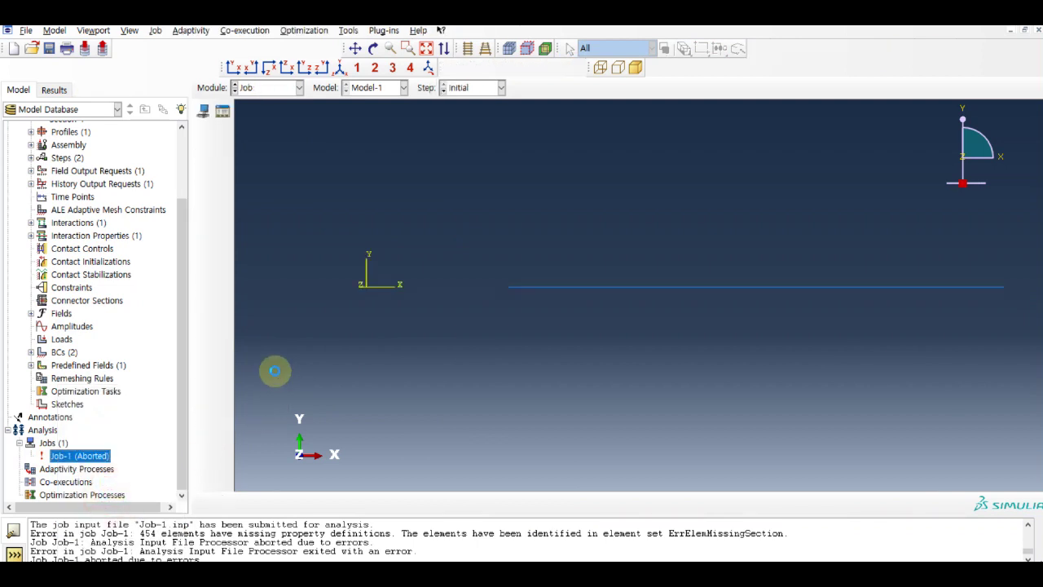
pyautogui.click(44, 145)
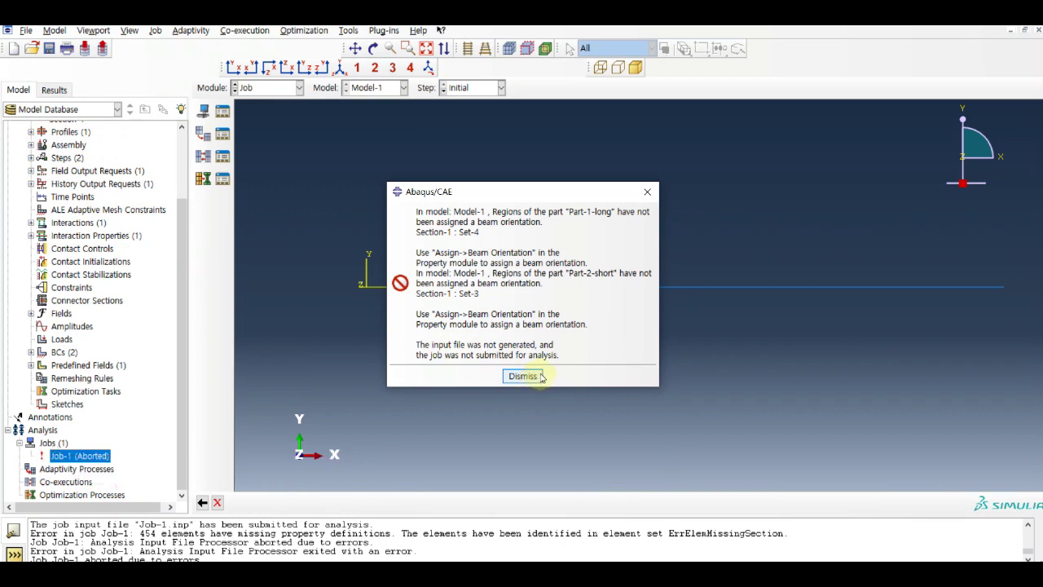
pyautogui.click(531, 377)
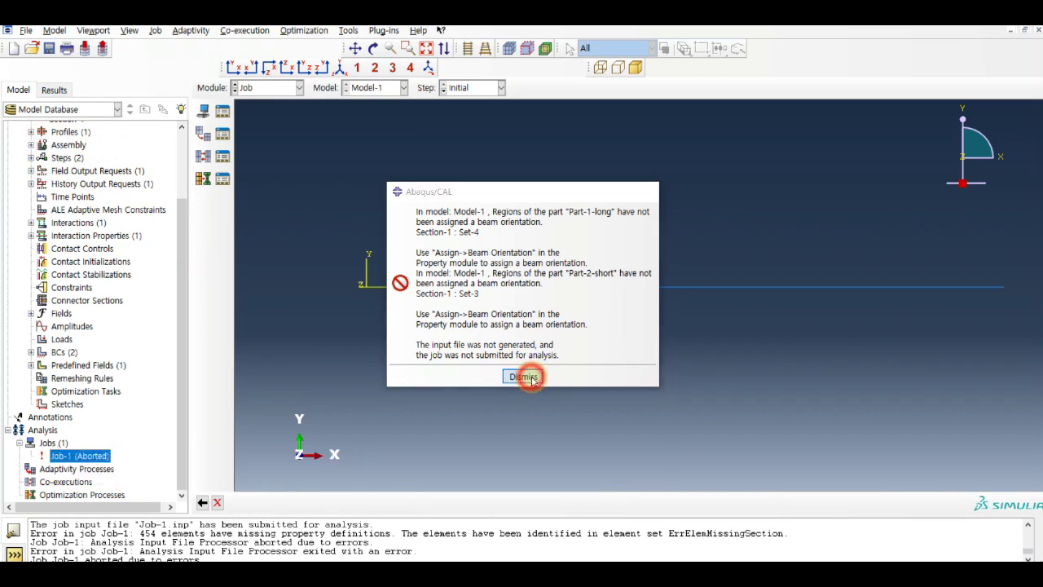
# Step: Return to the Property module and assign a beam orientation to the whole Part-1-long rod with n1 direction 0.0,0.0,-1.0
pyautogui.click(186, 279)
pyautogui.moveTo(186, 279); pyautogui.dragTo(187, 154)
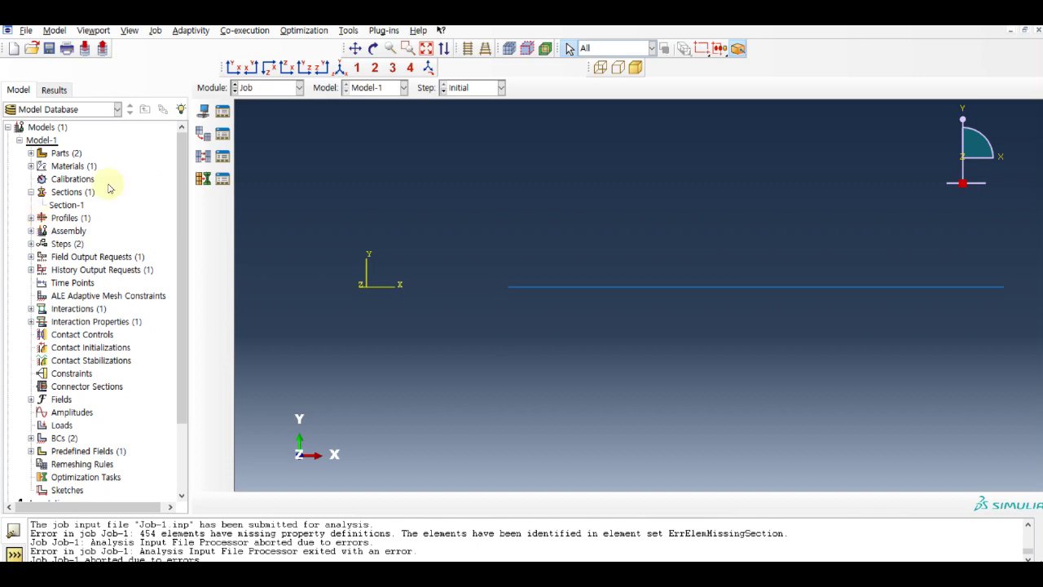
pyautogui.click(277, 95)
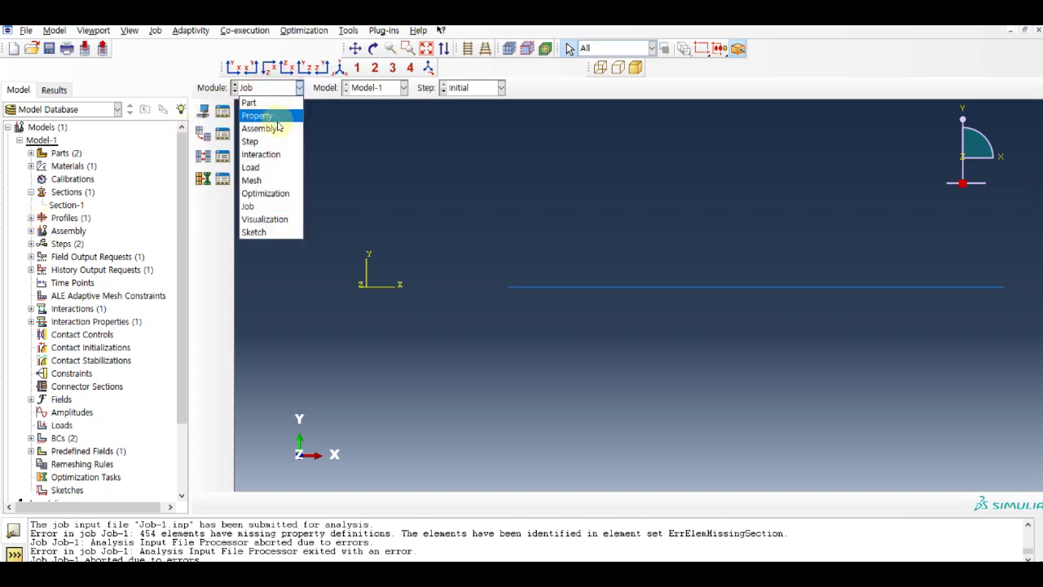
pyautogui.click(276, 115)
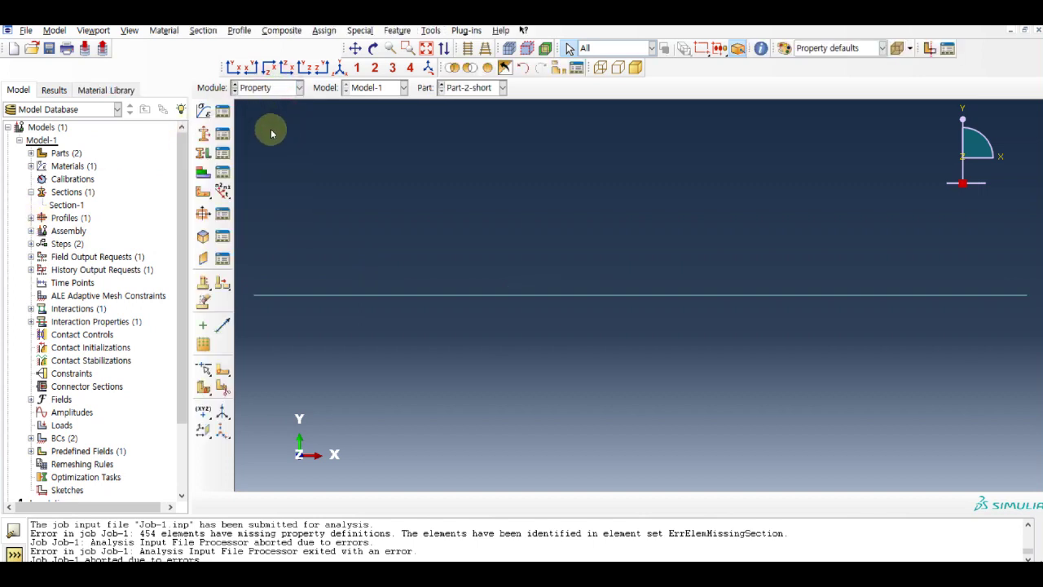
pyautogui.click(224, 194)
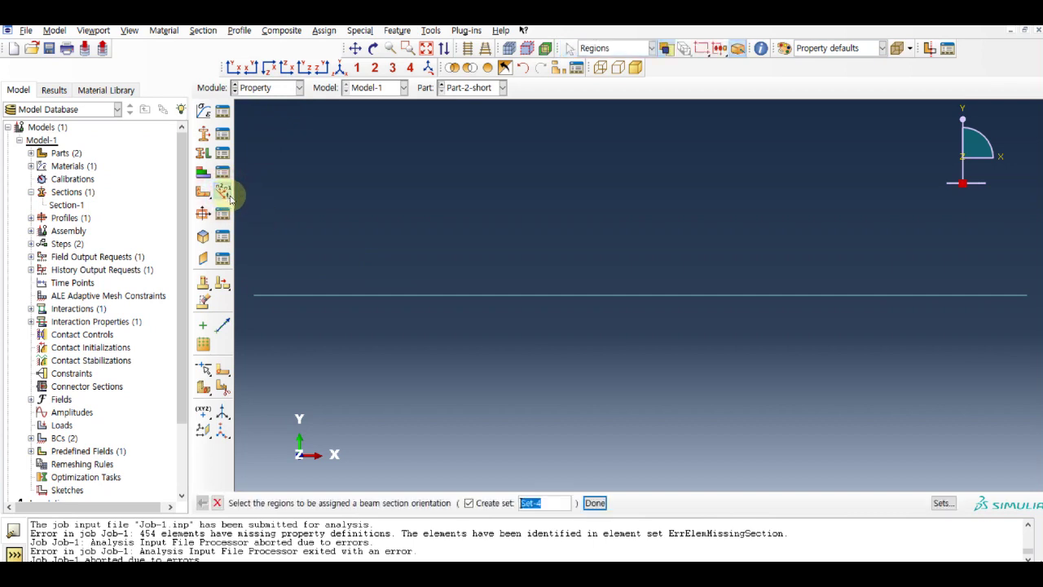
pyautogui.click(484, 89)
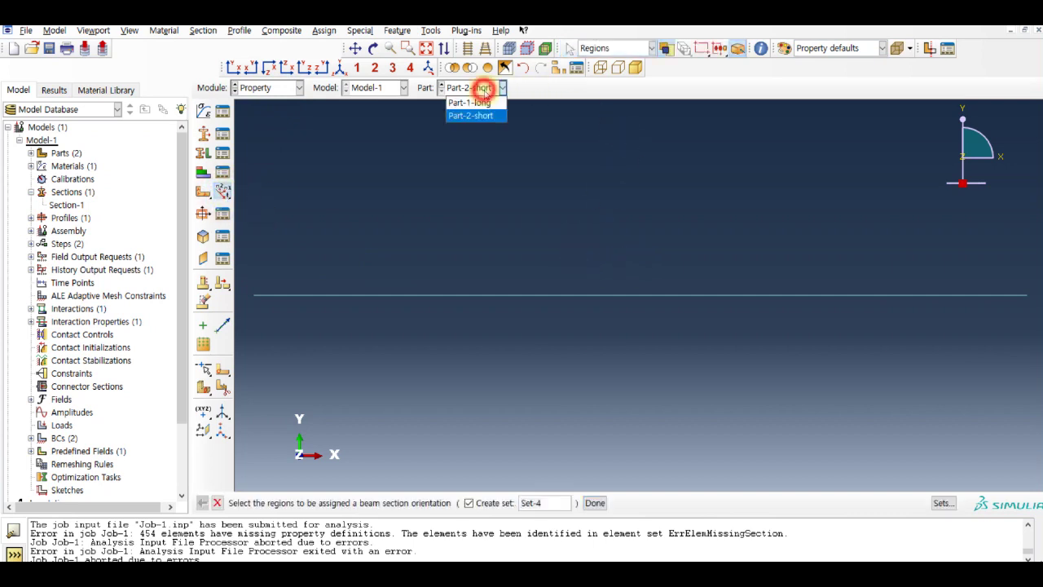
pyautogui.click(470, 103)
pyautogui.click(222, 189)
pyautogui.moveTo(402, 226); pyautogui.dragTo(784, 393)
pyautogui.click(597, 501)
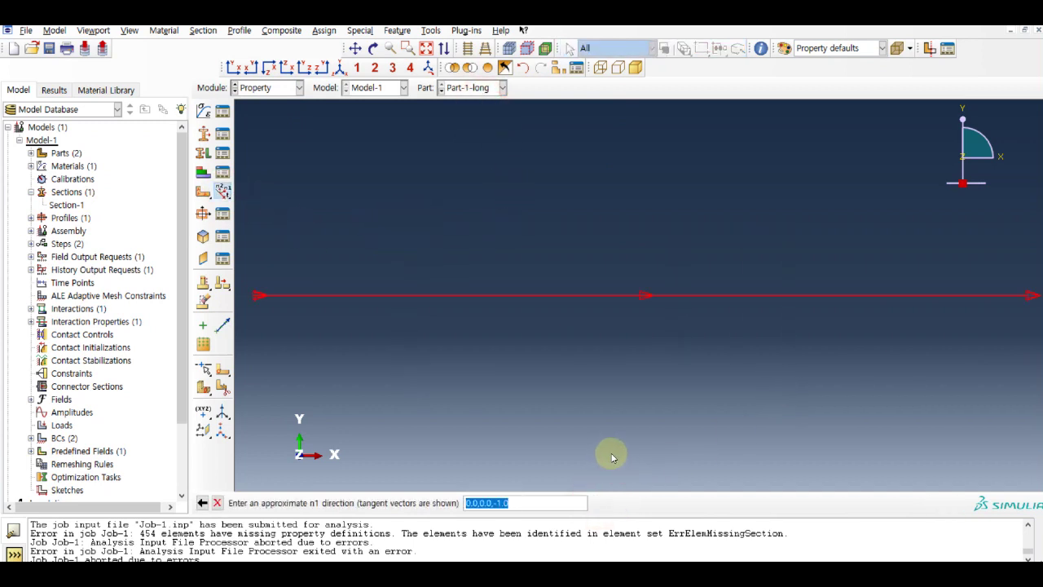
pyautogui.press('Return')
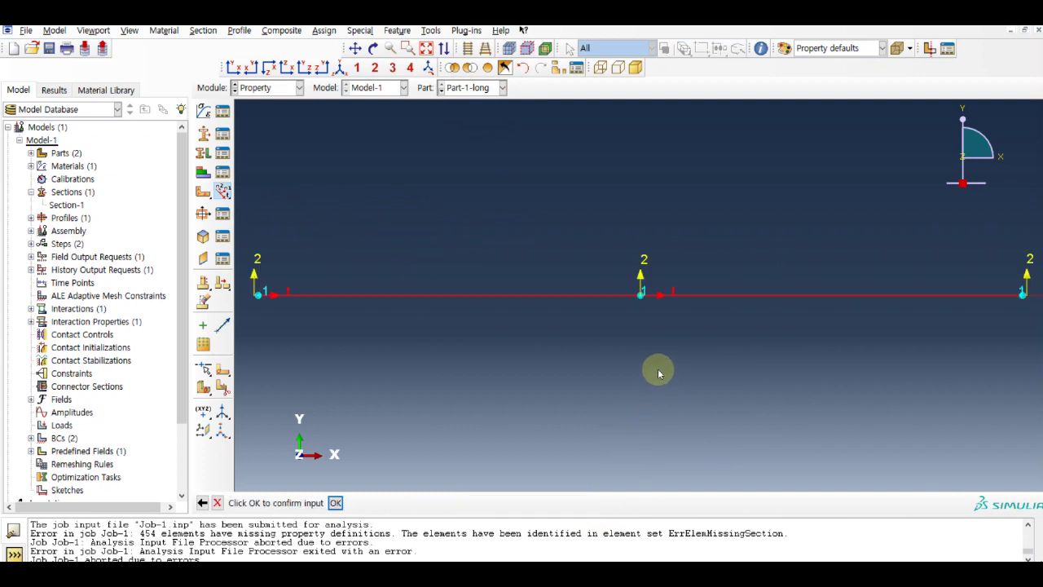
pyautogui.click(335, 502)
# Step: Switch to Part-2-short and assign a beam orientation to the whole rod with n1 direction 0.0,0.0,-1.0
pyautogui.click(486, 88)
pyautogui.click(480, 116)
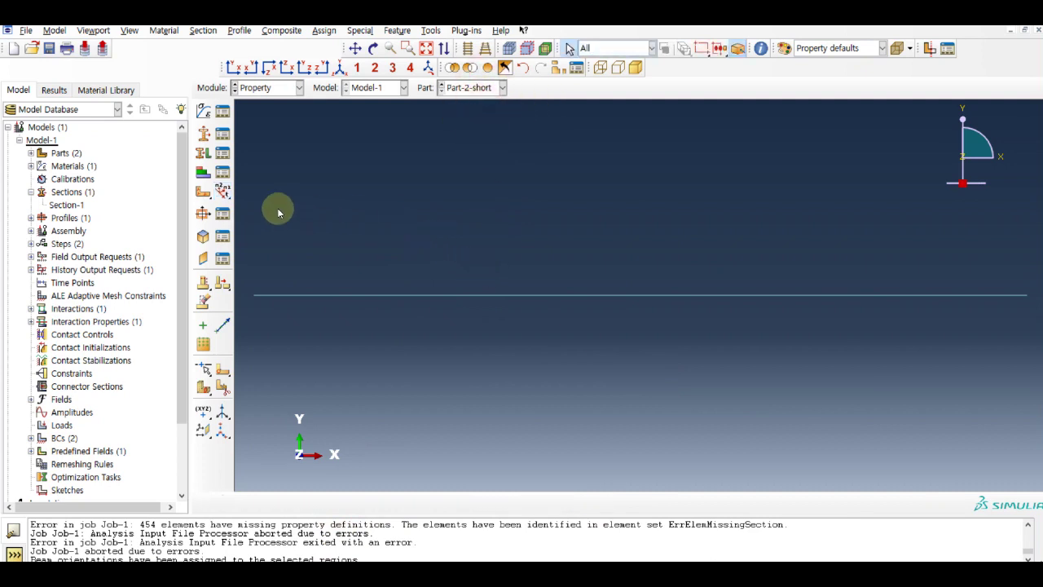
pyautogui.click(222, 189)
pyautogui.moveTo(431, 237); pyautogui.dragTo(744, 353)
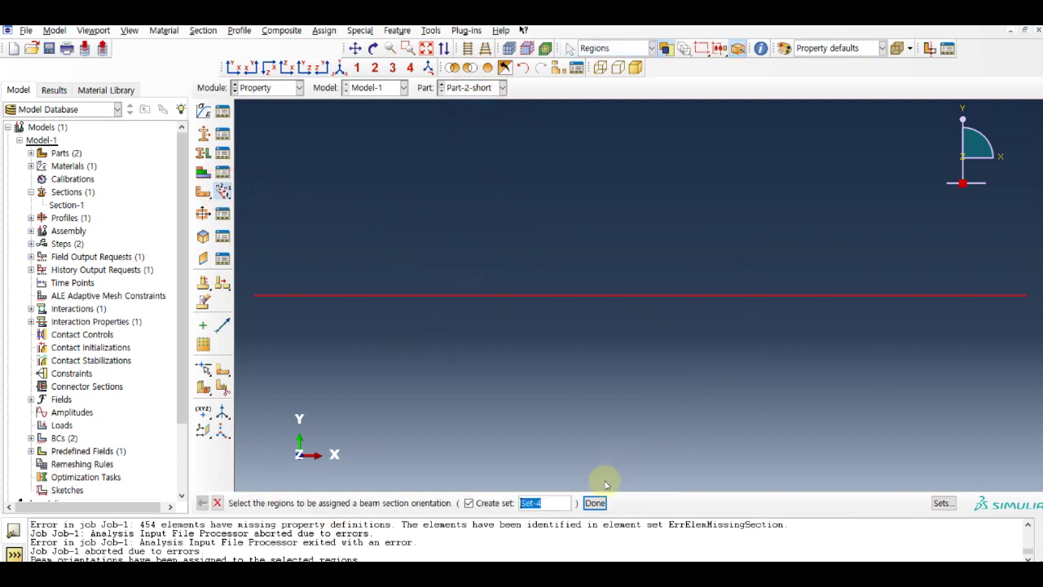
pyautogui.click(594, 501)
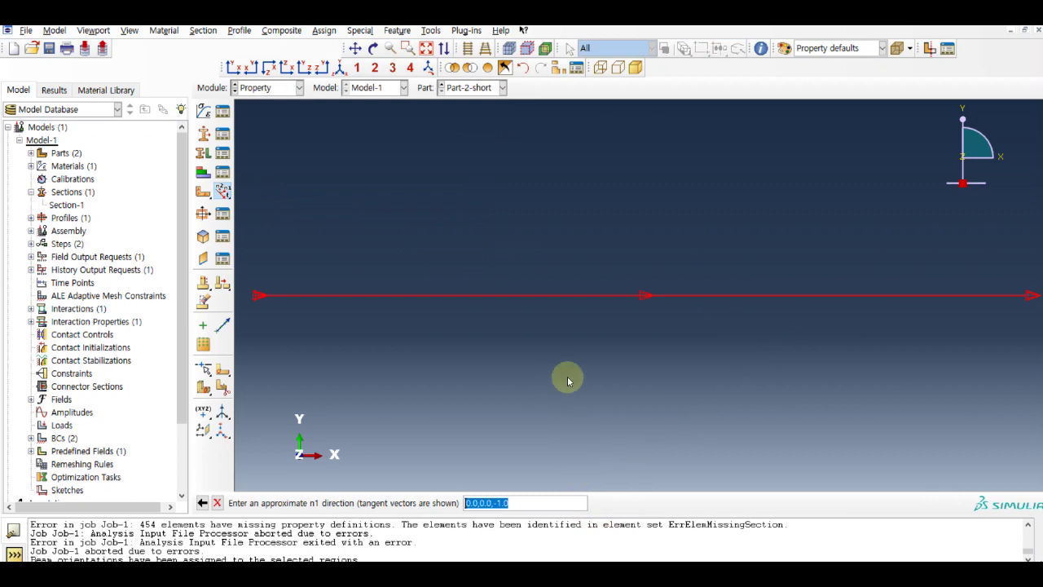
pyautogui.press('Return')
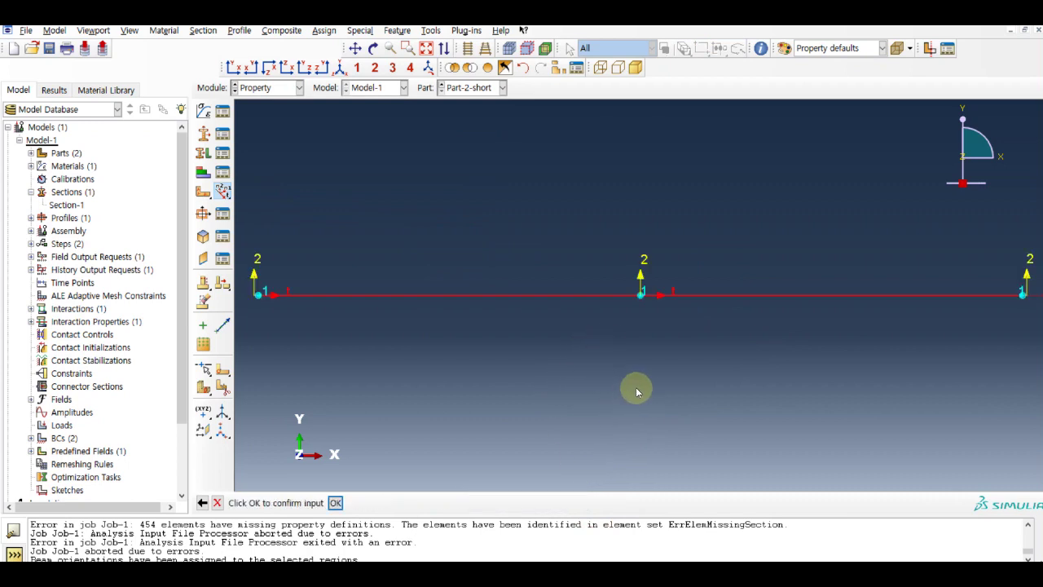
pyautogui.click(335, 503)
# Step: Resubmit Job-1 with the beam orientations assigned, overwriting its existing job files
pyautogui.moveTo(183, 269); pyautogui.dragTo(196, 420)
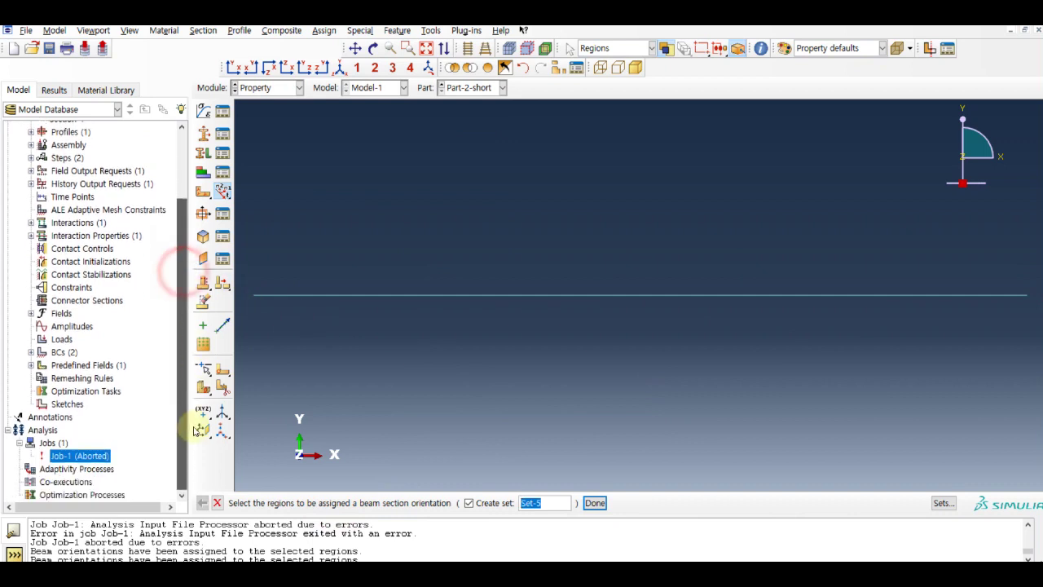
pyautogui.rightClick(99, 457)
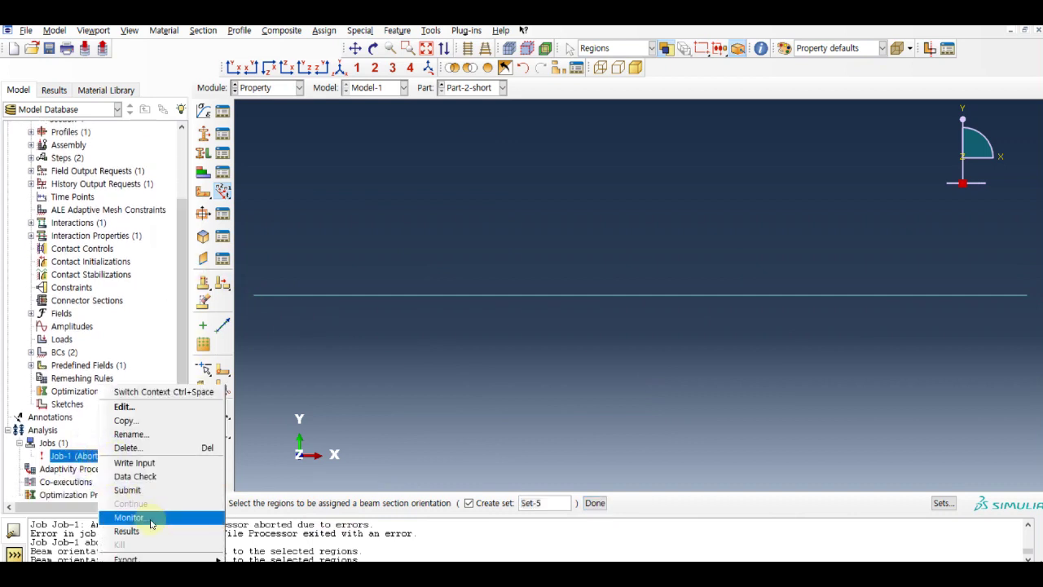
pyautogui.click(147, 490)
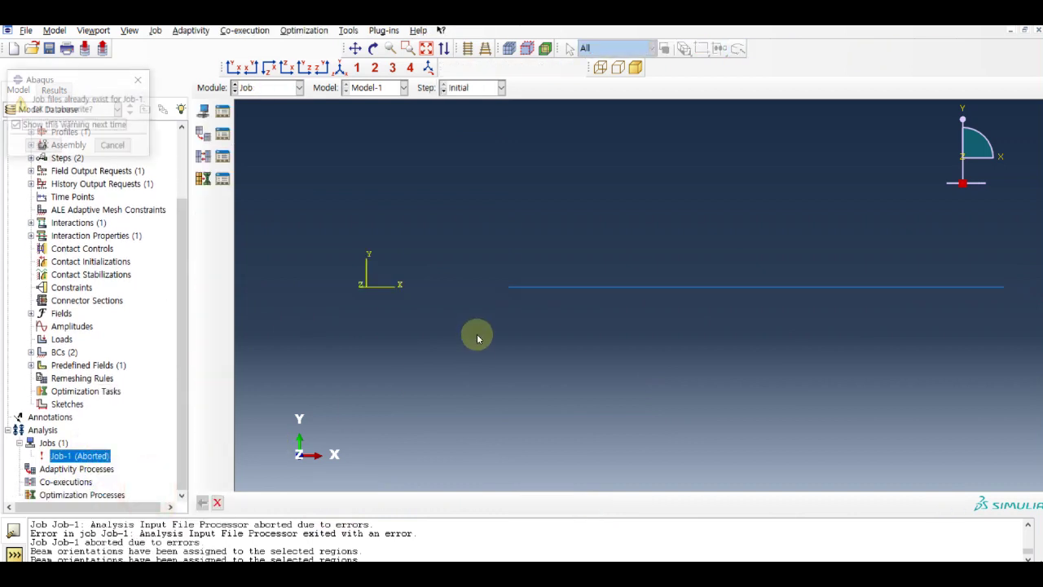
pyautogui.click(45, 147)
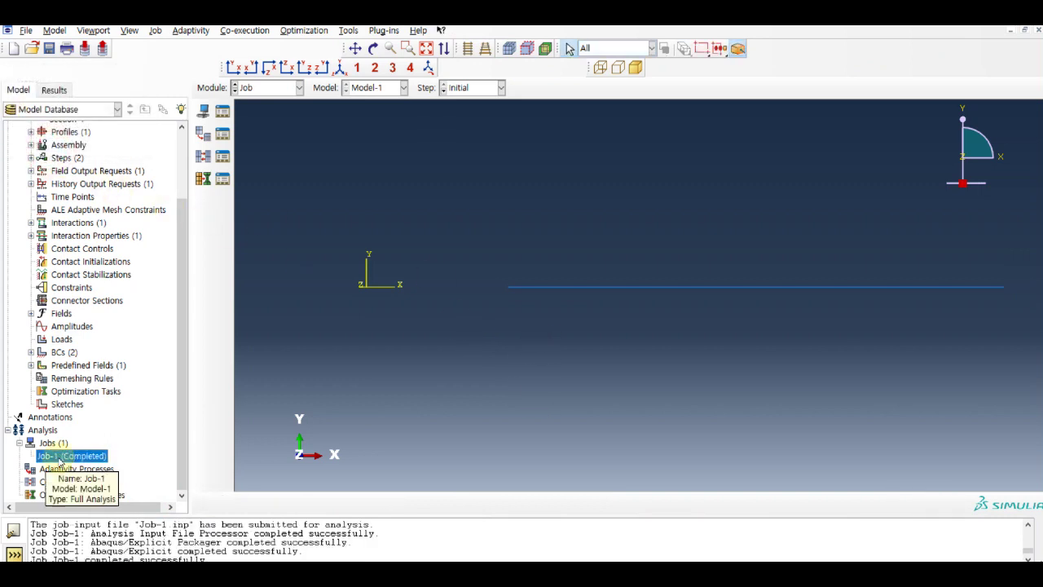
# Step: Open the results of Job-1 and plot the Mises stress contours on the deformed rods in the XY view
pyautogui.rightClick(59, 459)
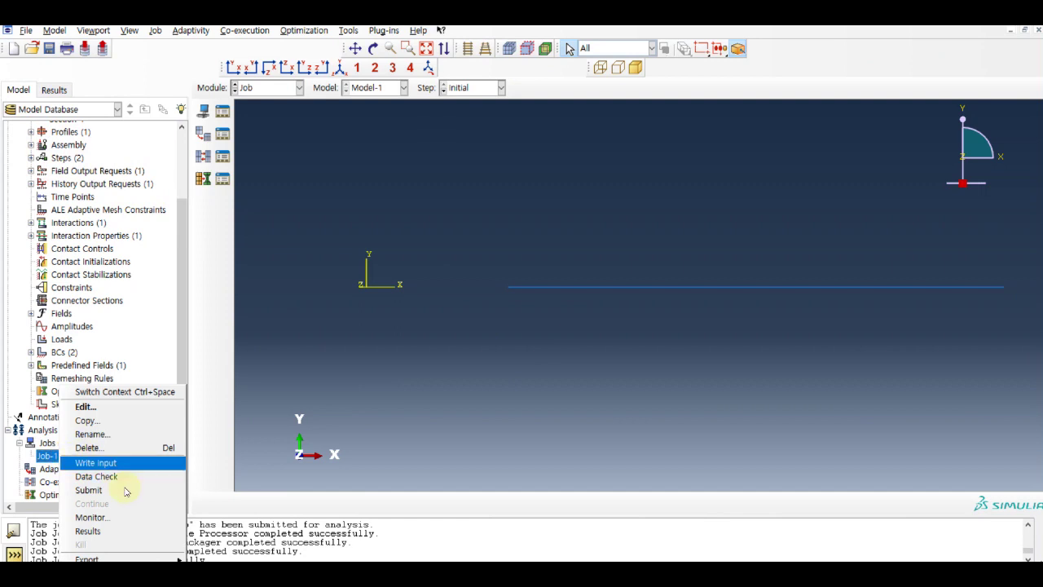
pyautogui.click(131, 524)
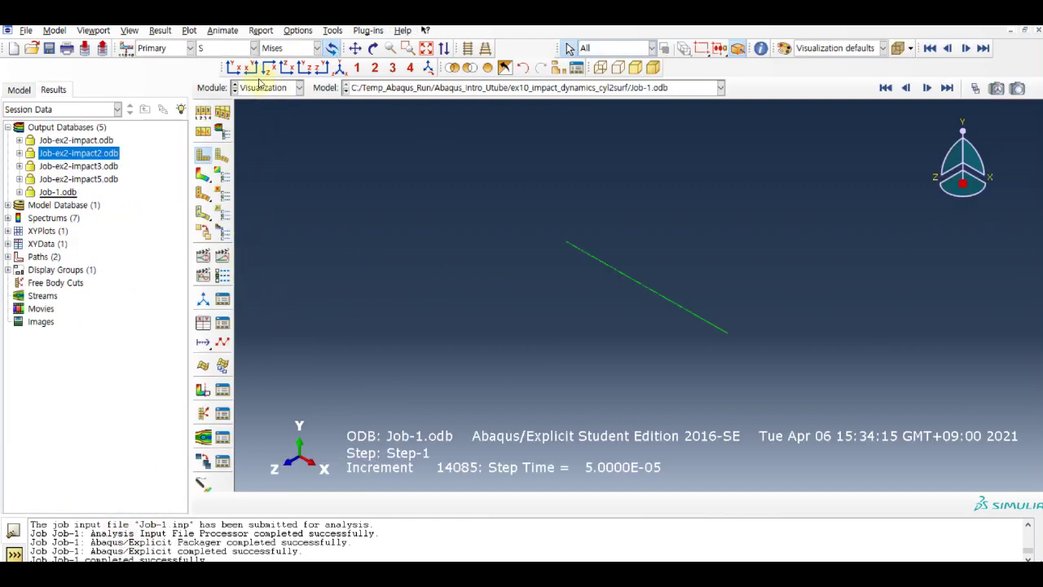
pyautogui.click(234, 67)
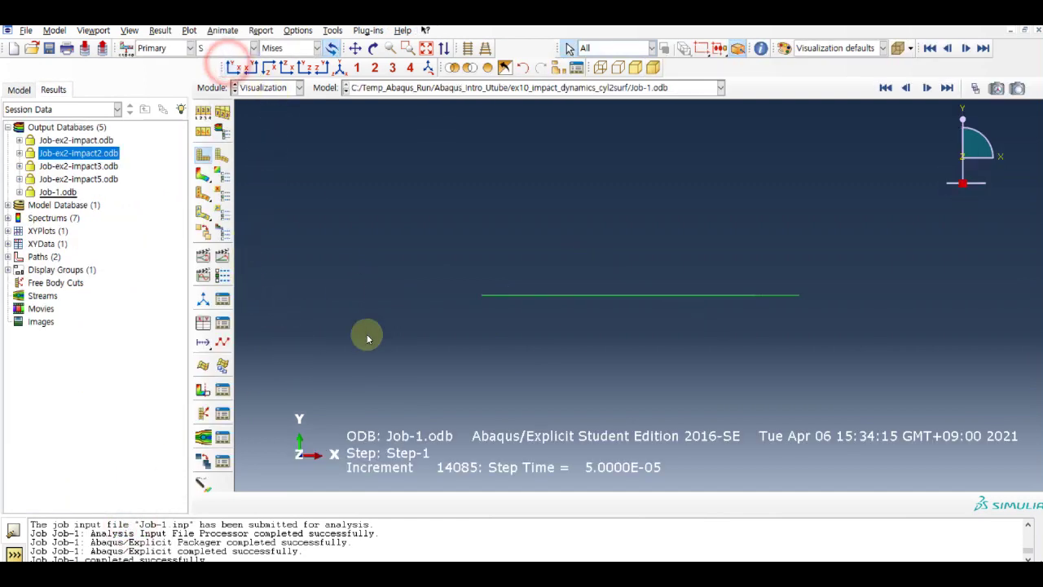
pyautogui.click(203, 174)
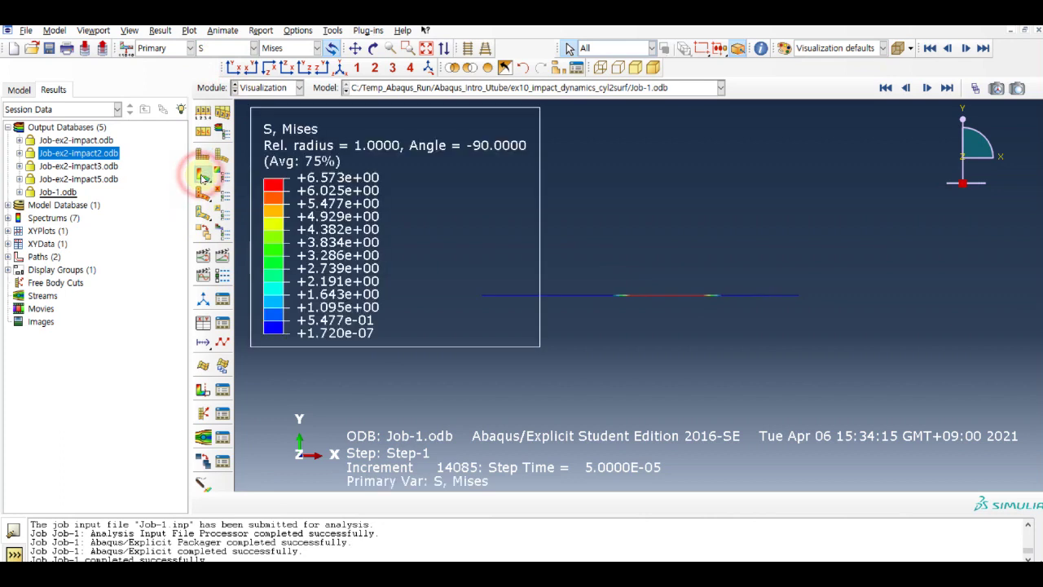
# Step: Return to the first frame and play the Mises stress time-history animation to examine the stress wave propagation, stopping it when done
pyautogui.click(906, 90)
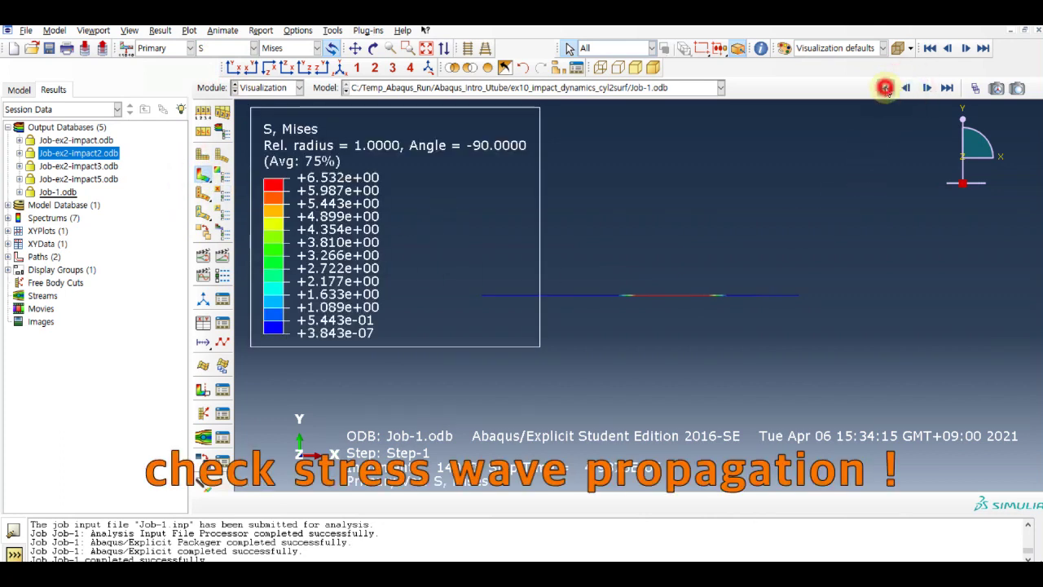
pyautogui.click(886, 88)
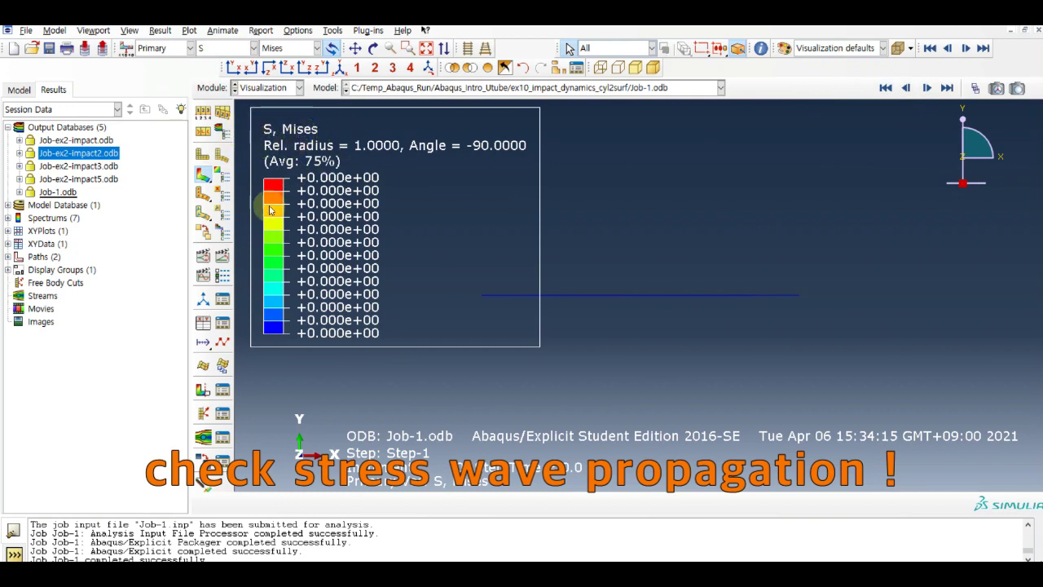
pyautogui.click(221, 255)
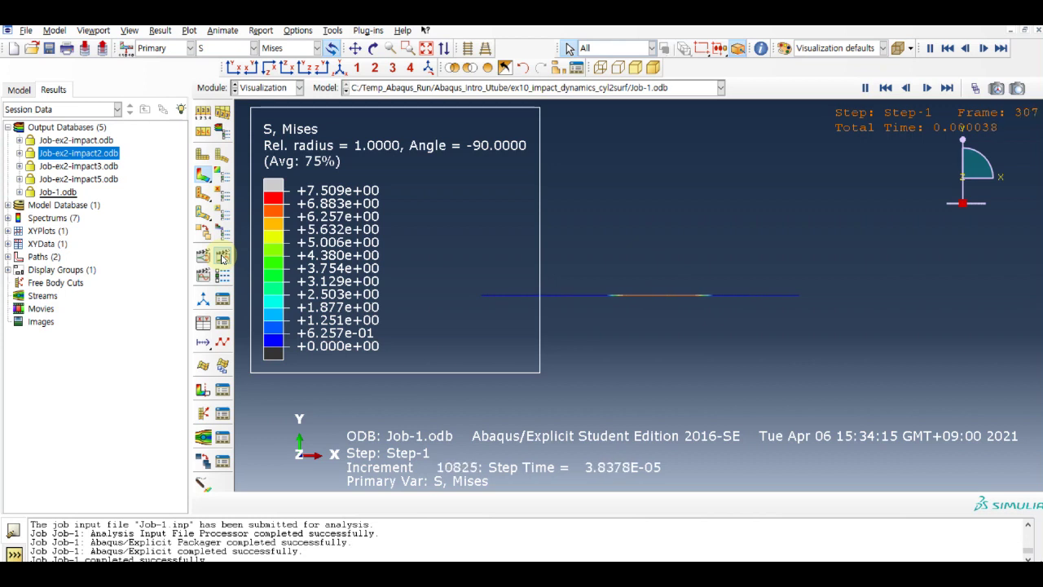
pyautogui.click(221, 257)
# Step: Plot the S11 stress component and play its time-history animation to examine the axial stress wave
pyautogui.click(297, 48)
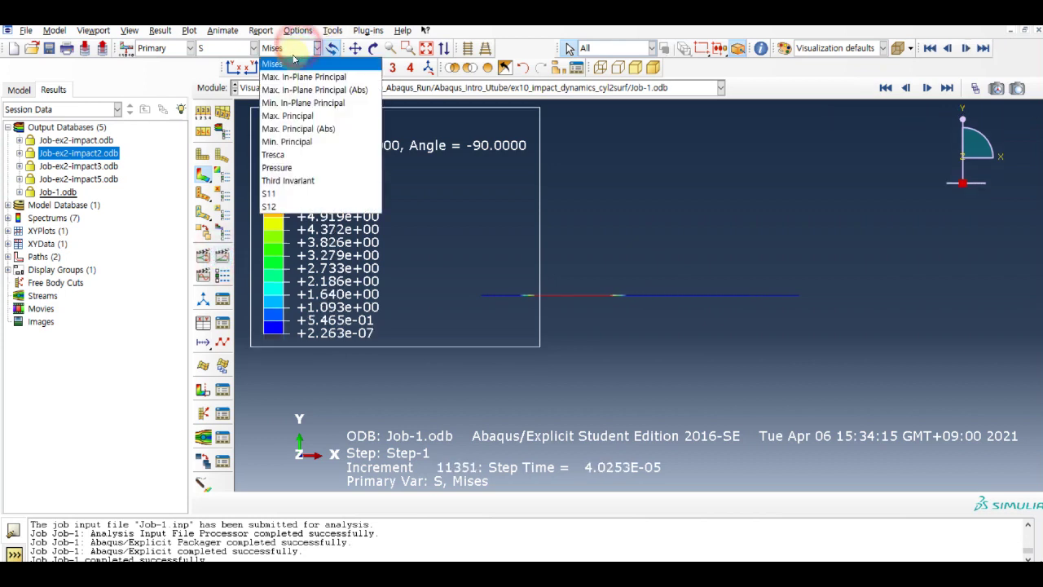
pyautogui.click(289, 193)
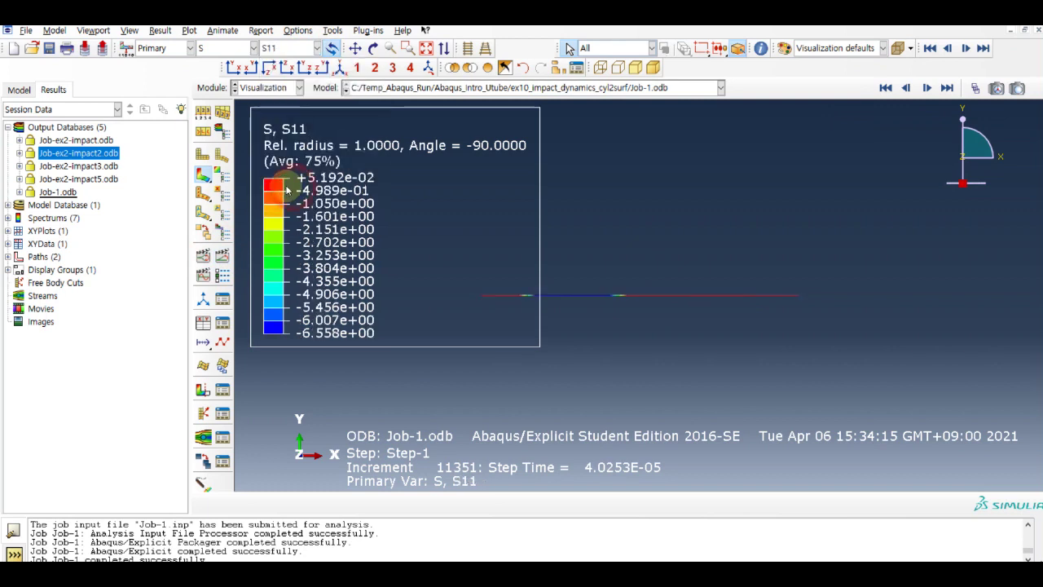
pyautogui.click(223, 258)
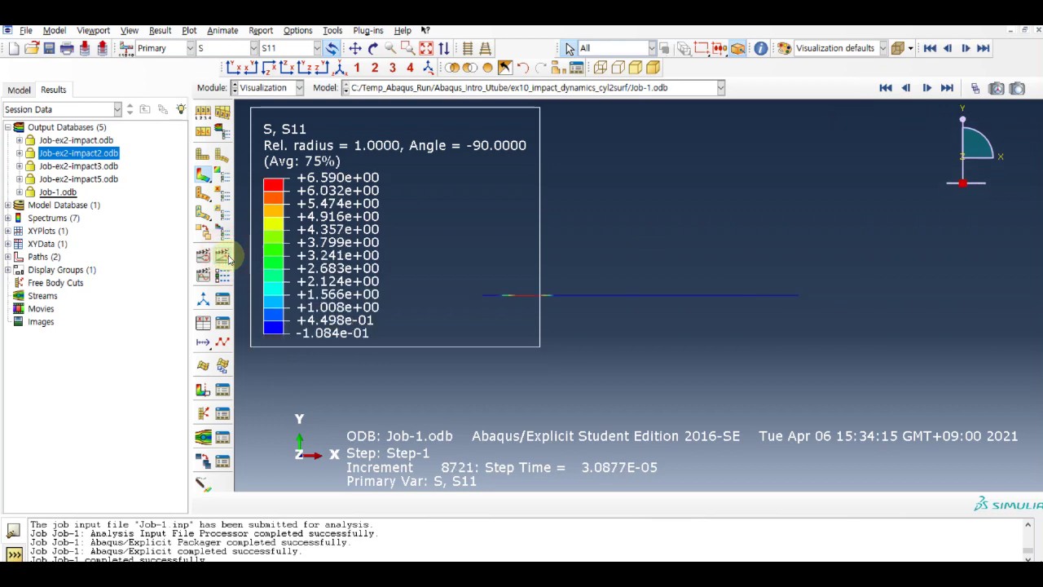
# Step: Switch the contour plot to the V1 component of the spatial velocity V
pyautogui.click(242, 49)
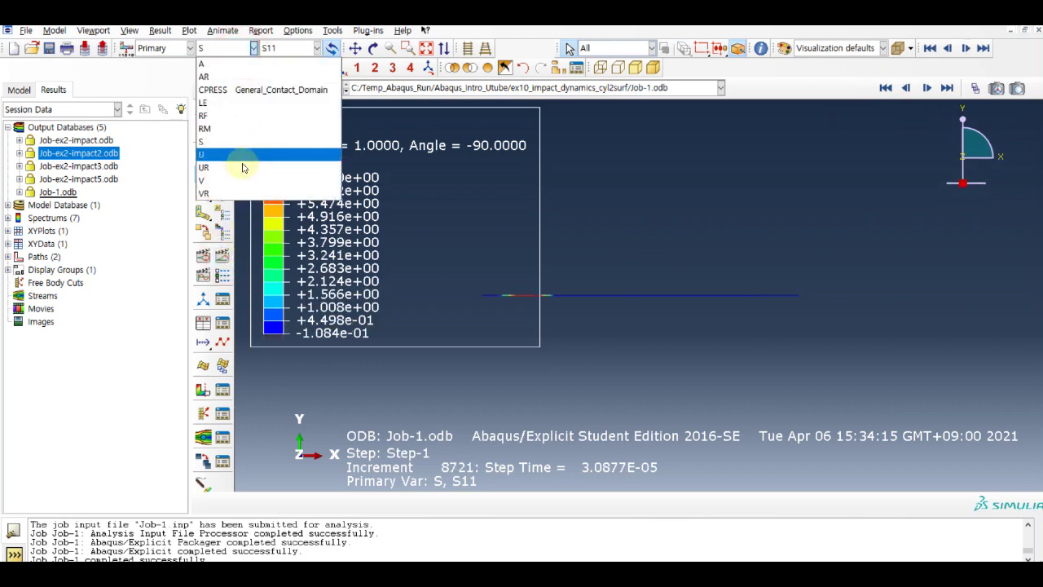
pyautogui.click(235, 176)
pyautogui.click(278, 47)
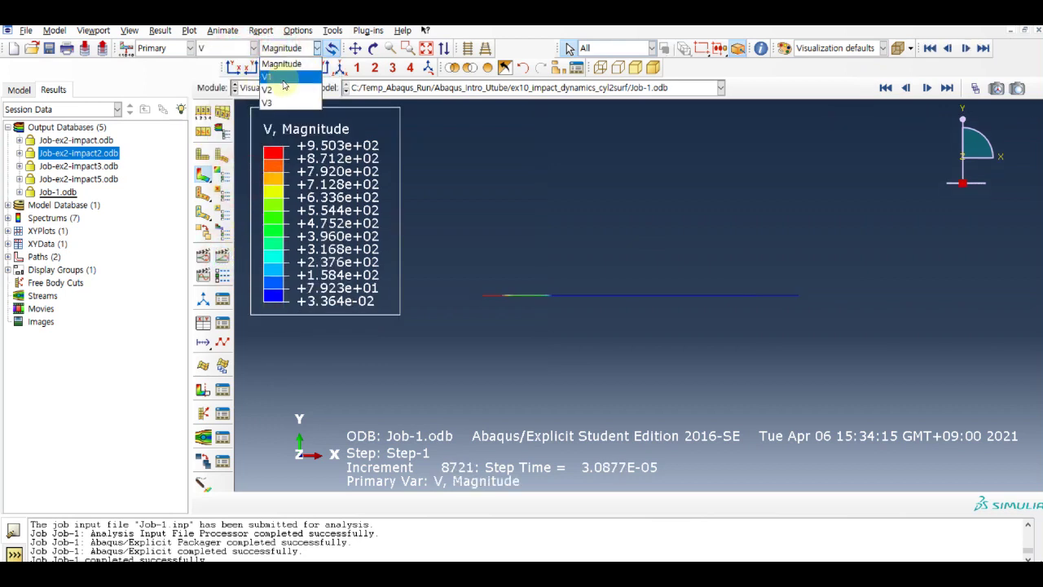
pyautogui.click(271, 76)
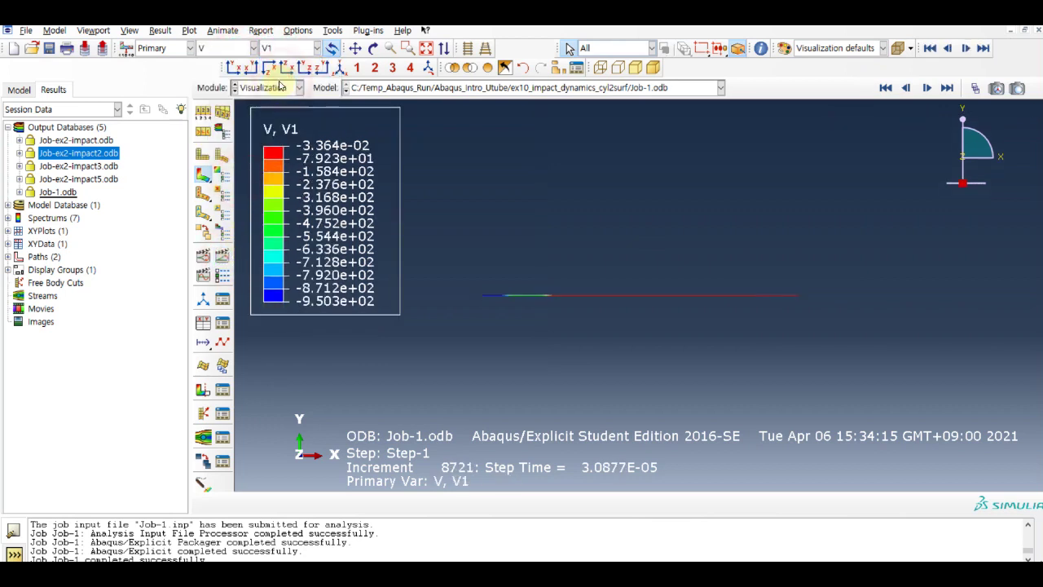
# Step: Return to the first frame and play the V1 time-history animation to examine the velocity wave, stopping it when done
pyautogui.click(886, 88)
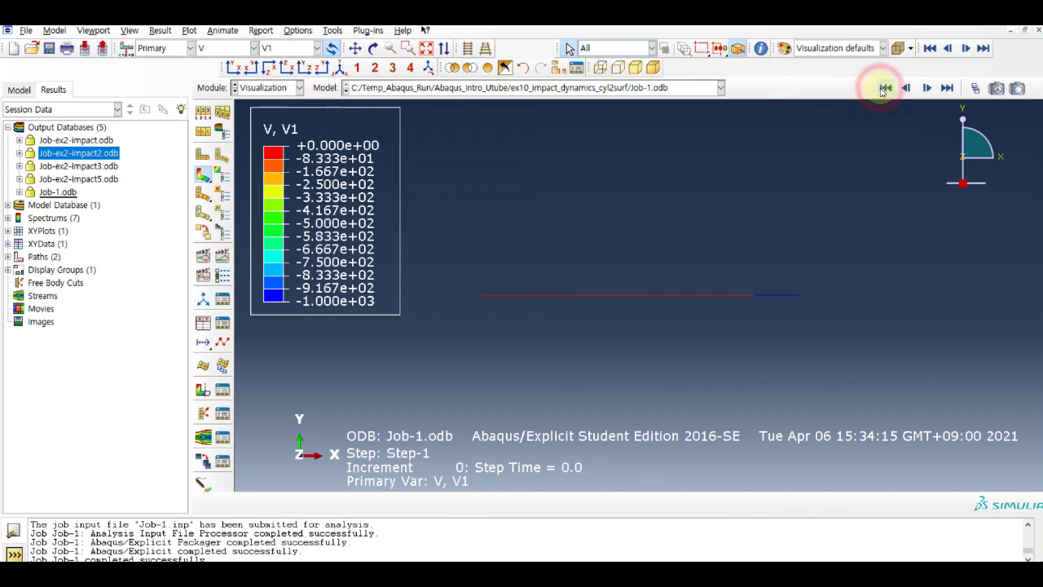
pyautogui.click(224, 255)
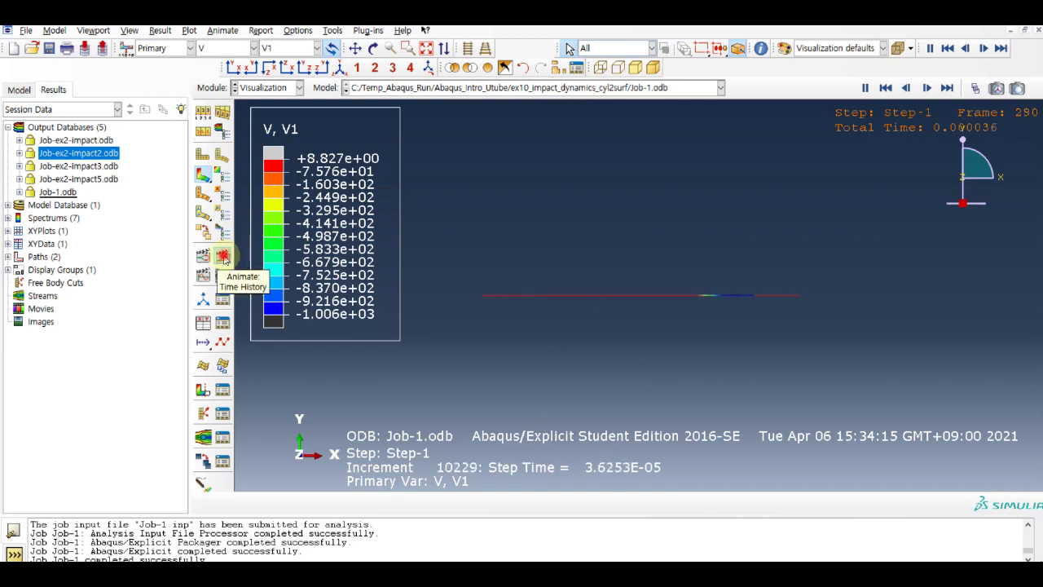
pyautogui.click(223, 257)
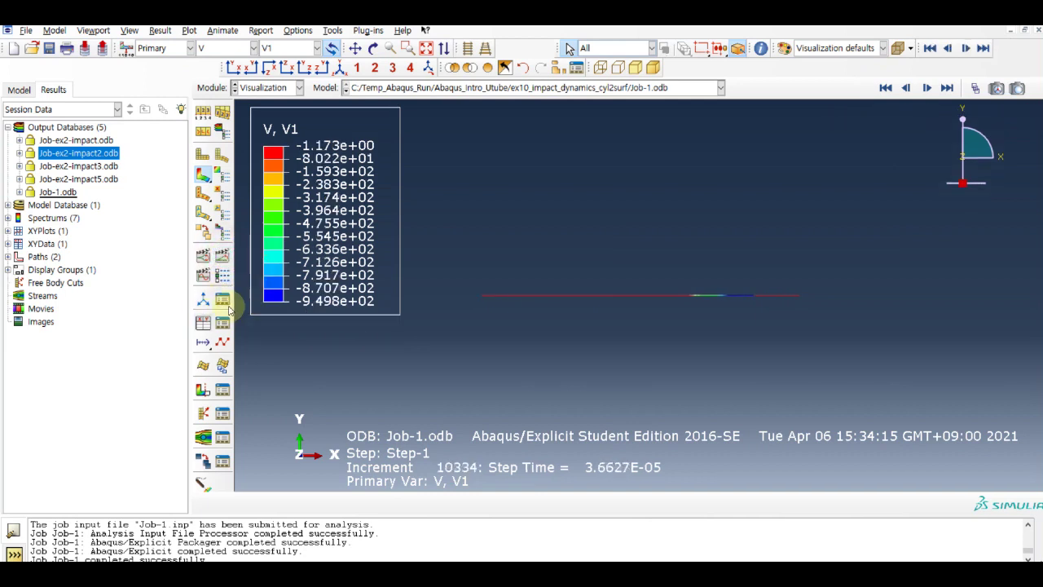
# Step: Start XY data extraction from ODB field output and check that V1 is the chosen unique nodal variable
pyautogui.click(203, 322)
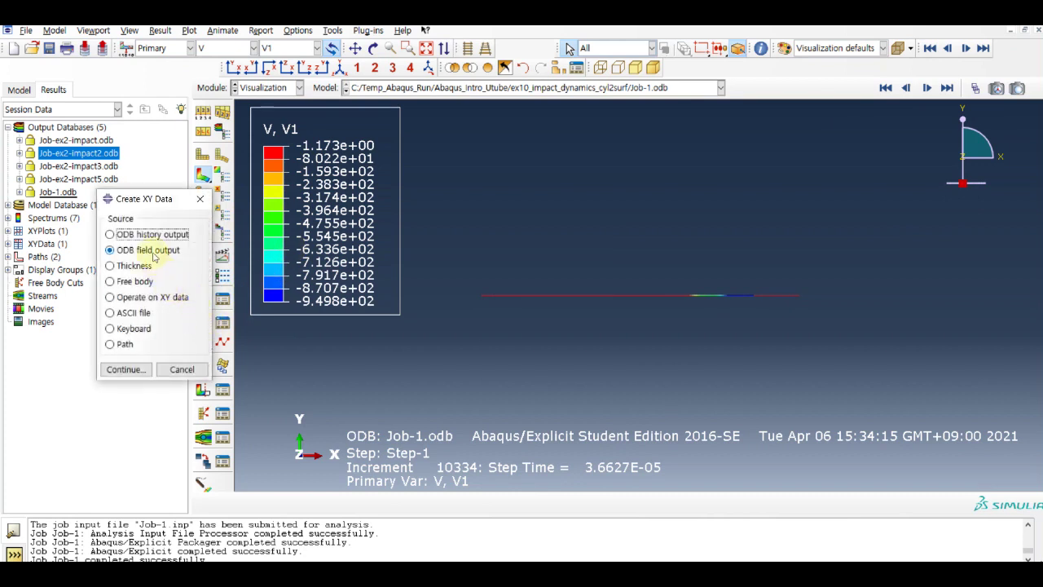
pyautogui.click(124, 371)
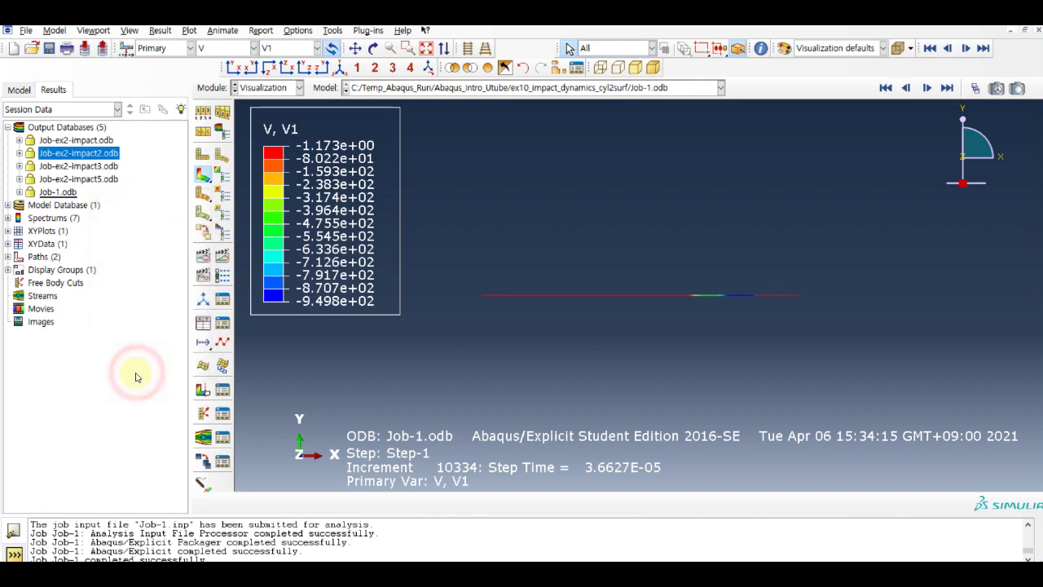
pyautogui.scroll(-3, 479, 293)
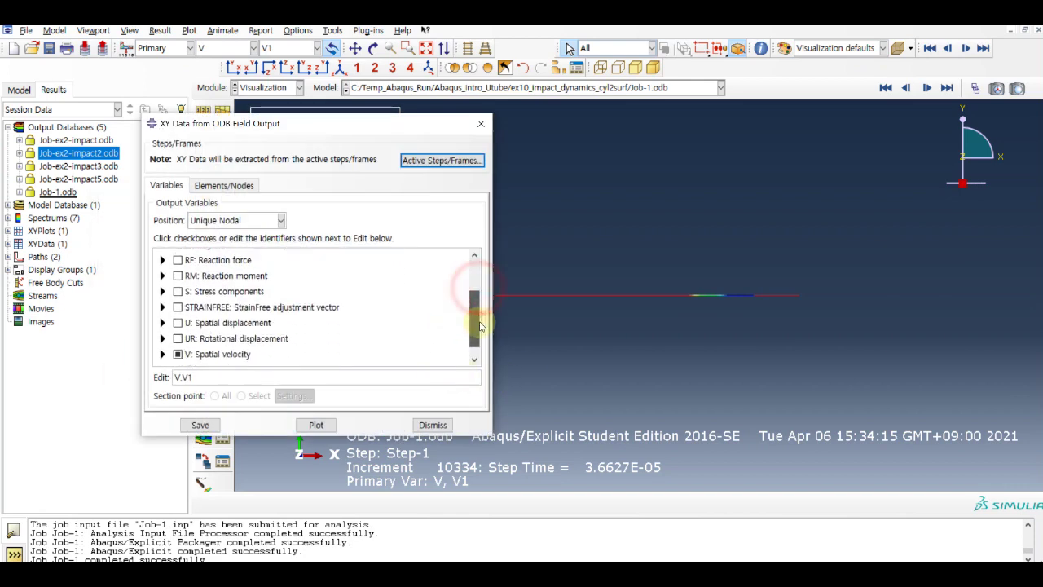
pyautogui.click(162, 340)
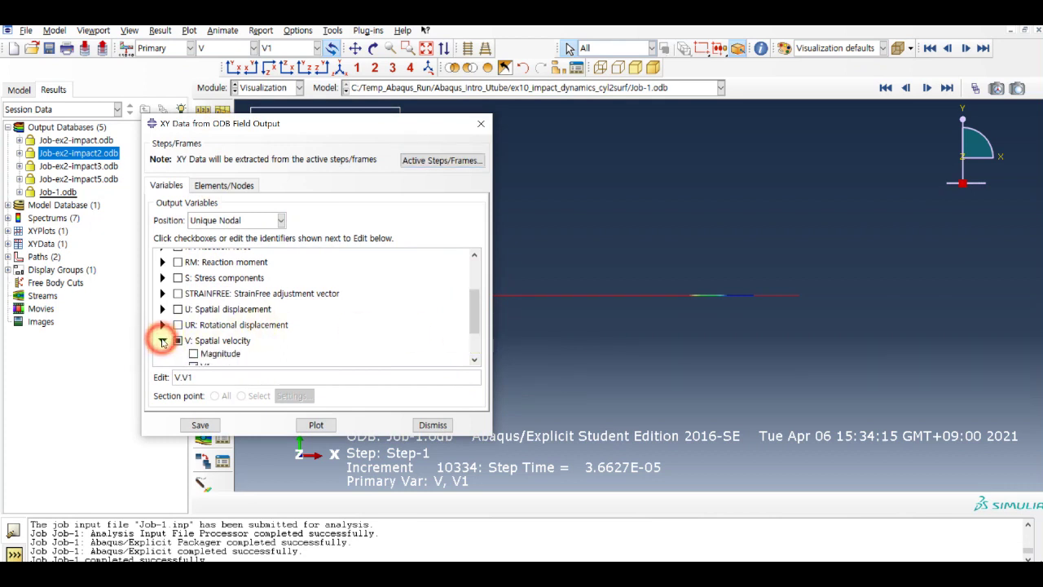
pyautogui.scroll(-1, 200, 351)
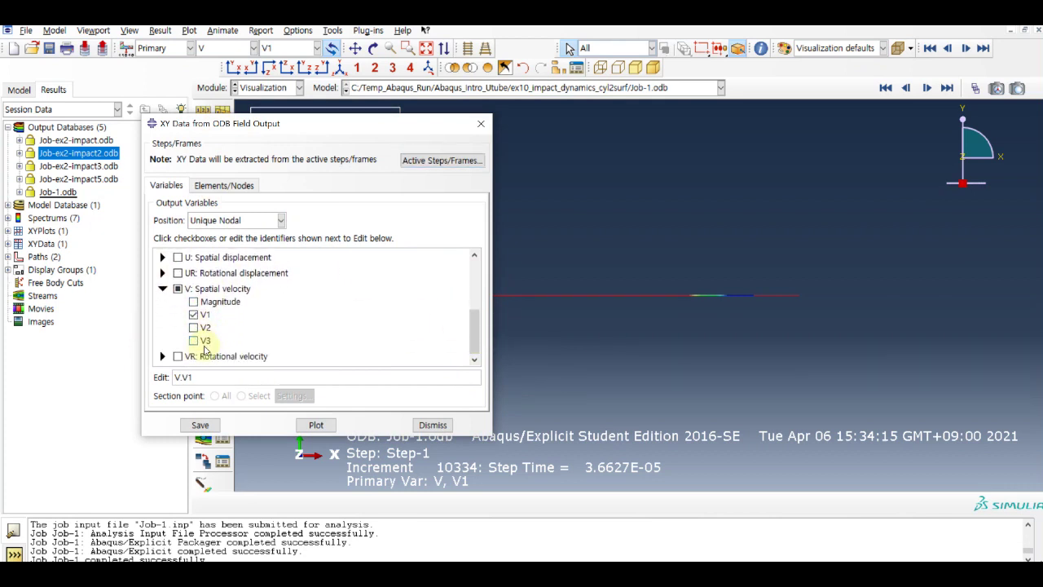
# Step: Pick a node near the middle of the long rod with item highlighting on, plot its V1 velocity history, and view the unobstructed graph
pyautogui.click(214, 186)
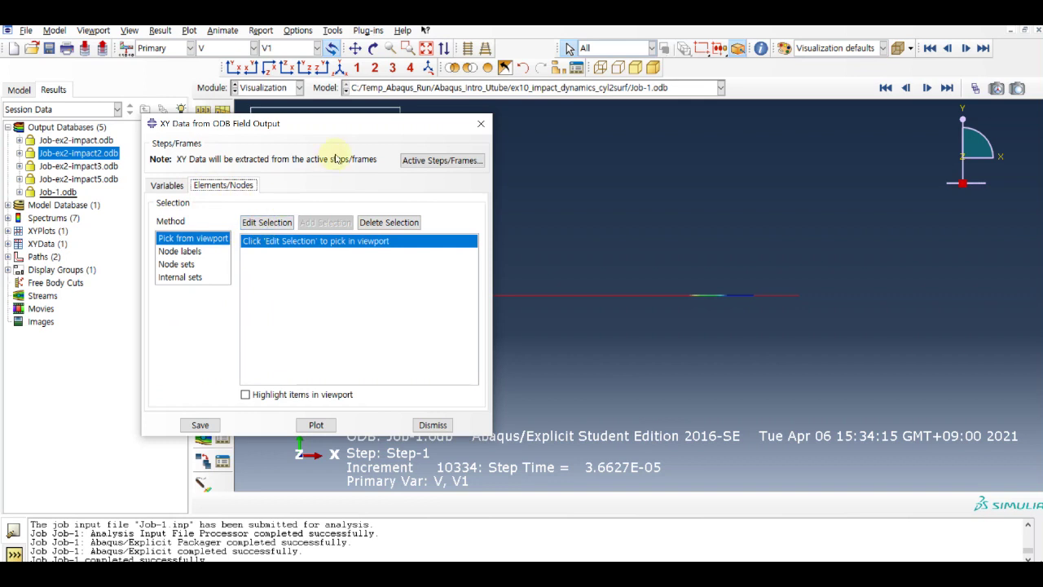
pyautogui.moveTo(353, 131); pyautogui.dragTo(225, 115)
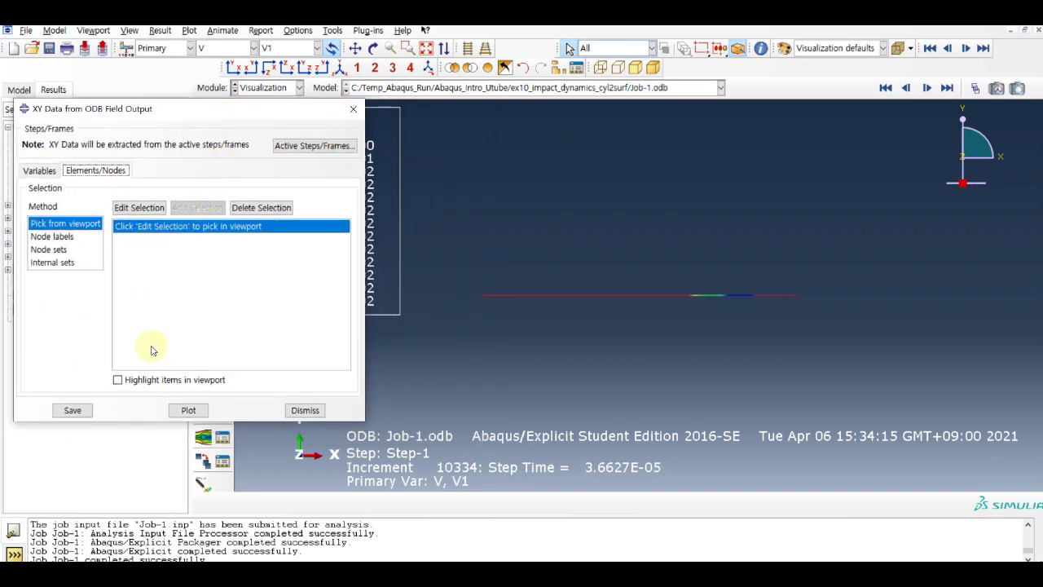
pyautogui.click(144, 381)
pyautogui.click(139, 208)
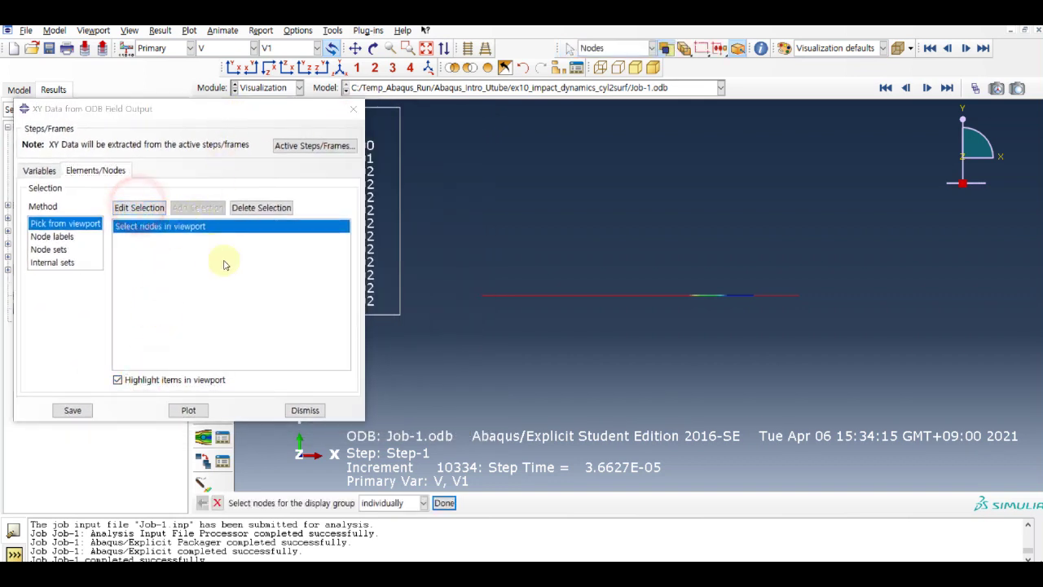
pyautogui.click(597, 299)
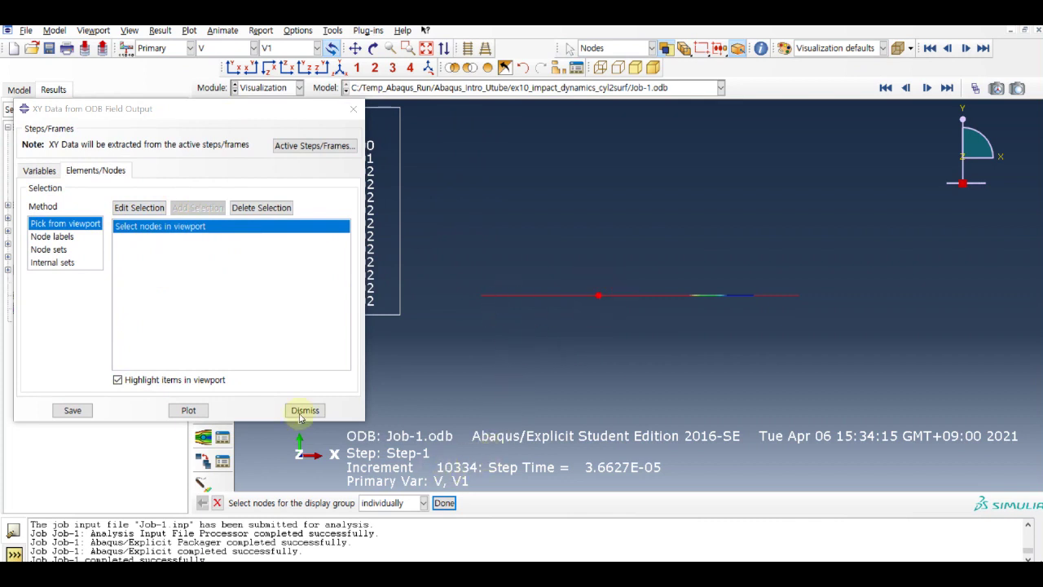
pyautogui.click(444, 502)
pyautogui.click(204, 410)
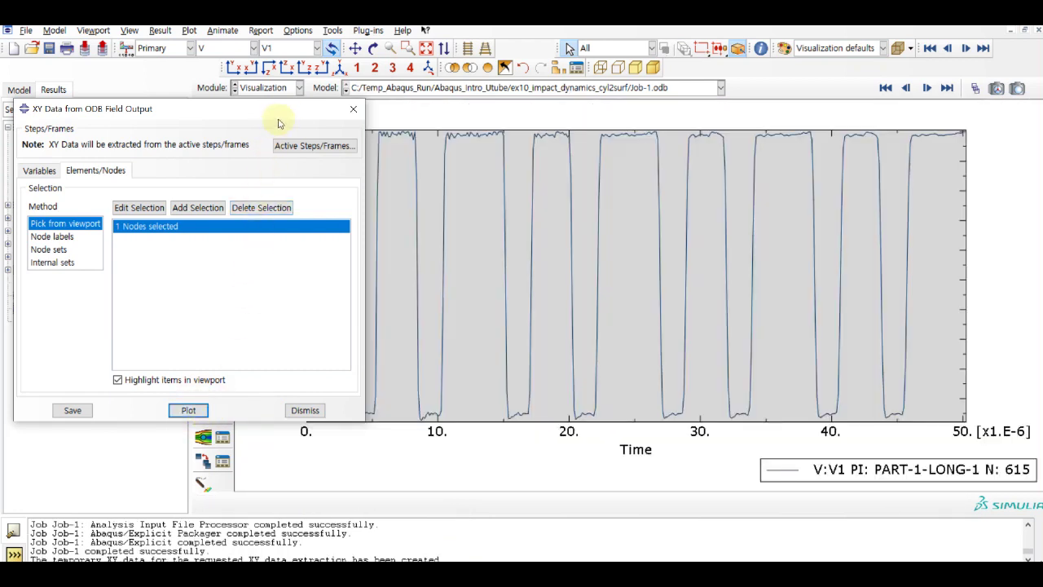
pyautogui.moveTo(281, 113); pyautogui.dragTo(325, 123)
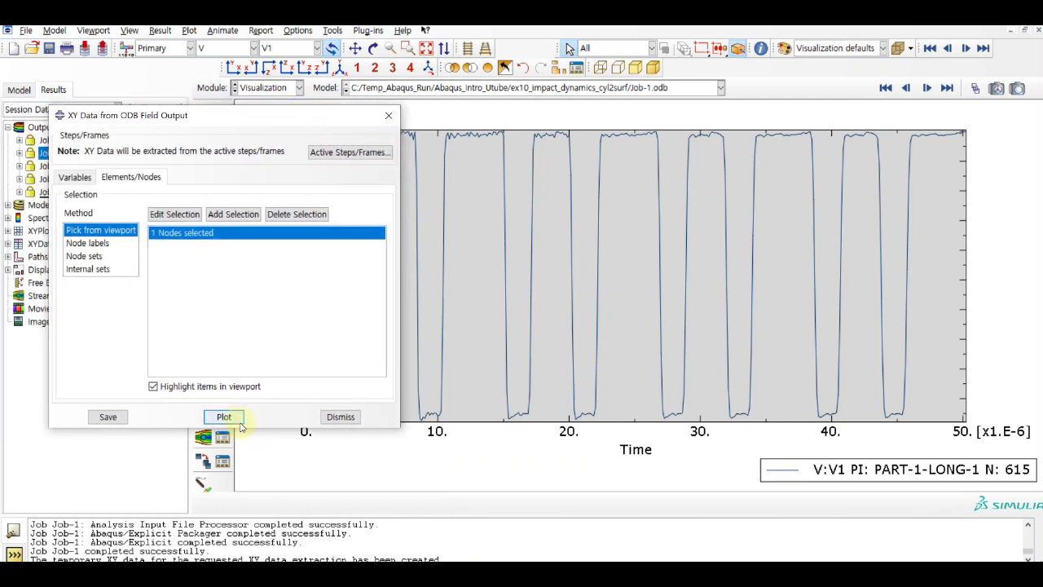
pyautogui.click(341, 416)
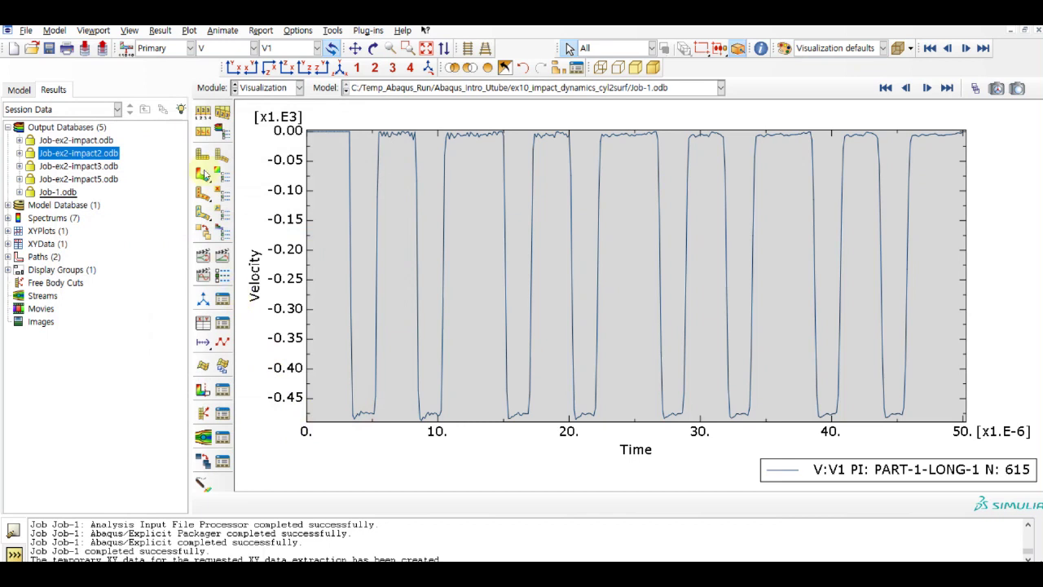
# Step: Return to the V1 contours around the interface between the rods and start another XY data extraction from ODB field output
pyautogui.click(202, 173)
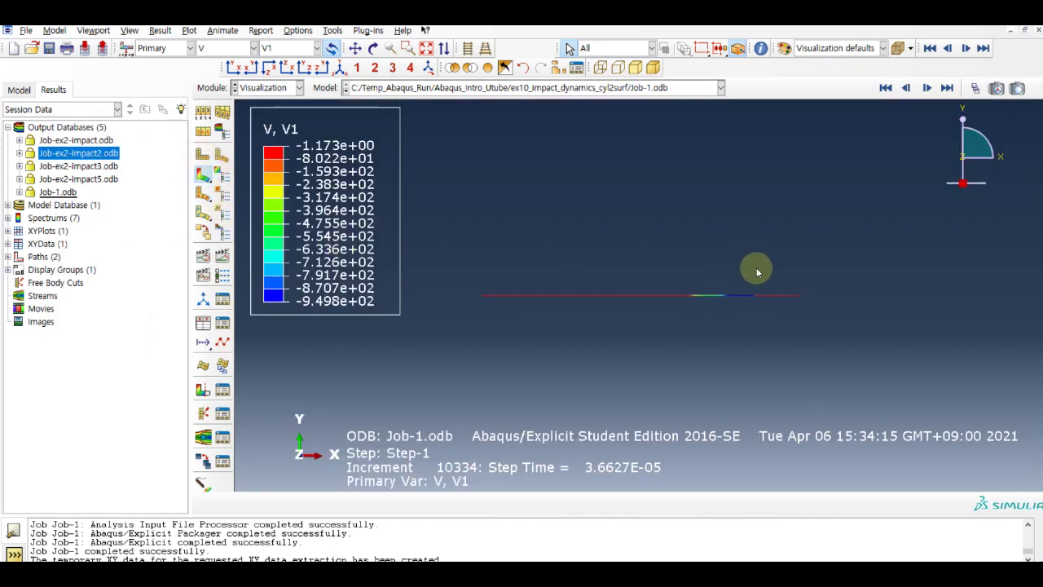
pyautogui.moveTo(793, 285); pyautogui.dragTo(506, 220)
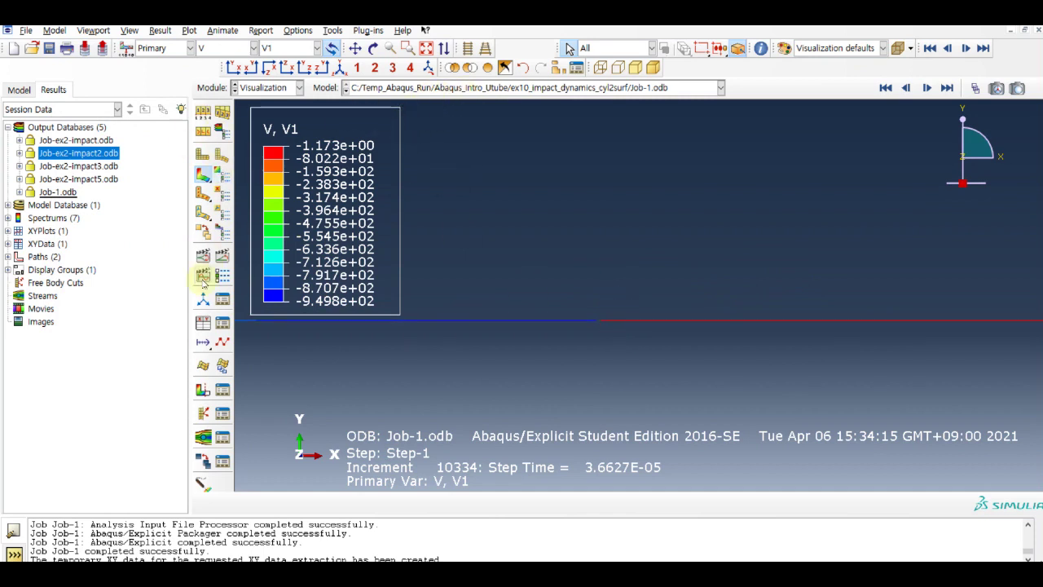
pyautogui.click(203, 324)
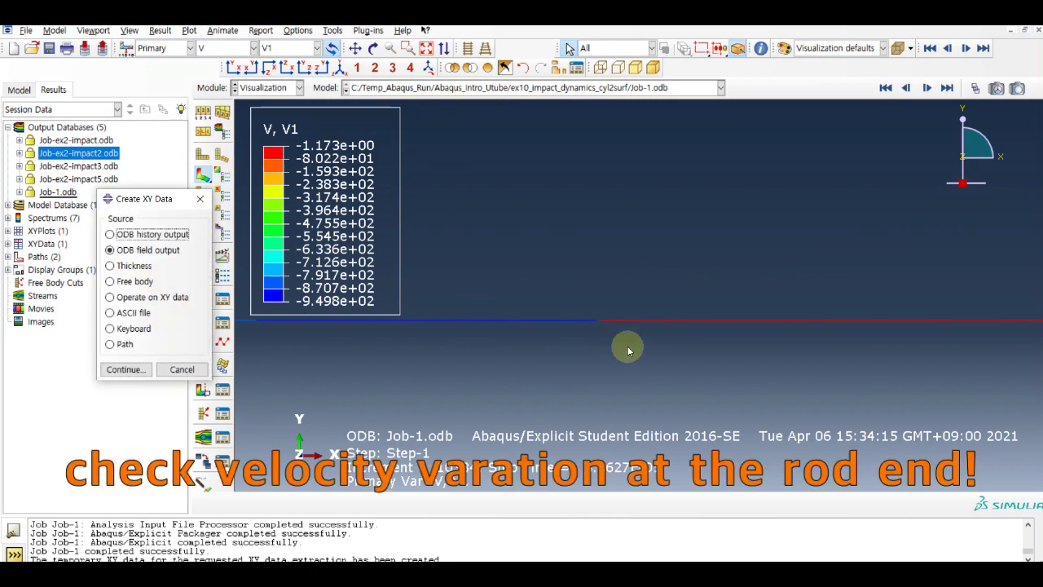
pyautogui.click(602, 322)
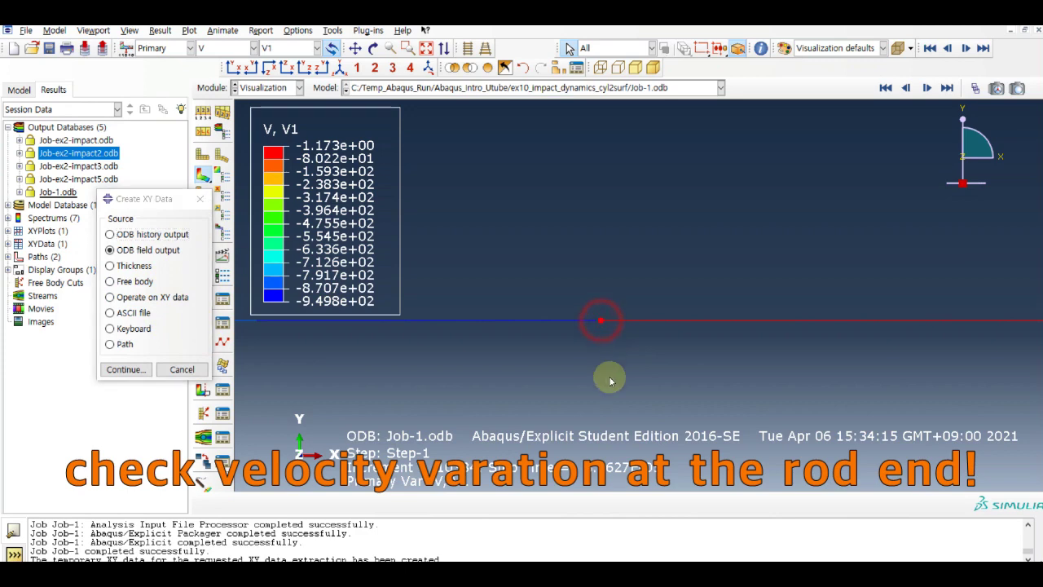
pyautogui.click(142, 372)
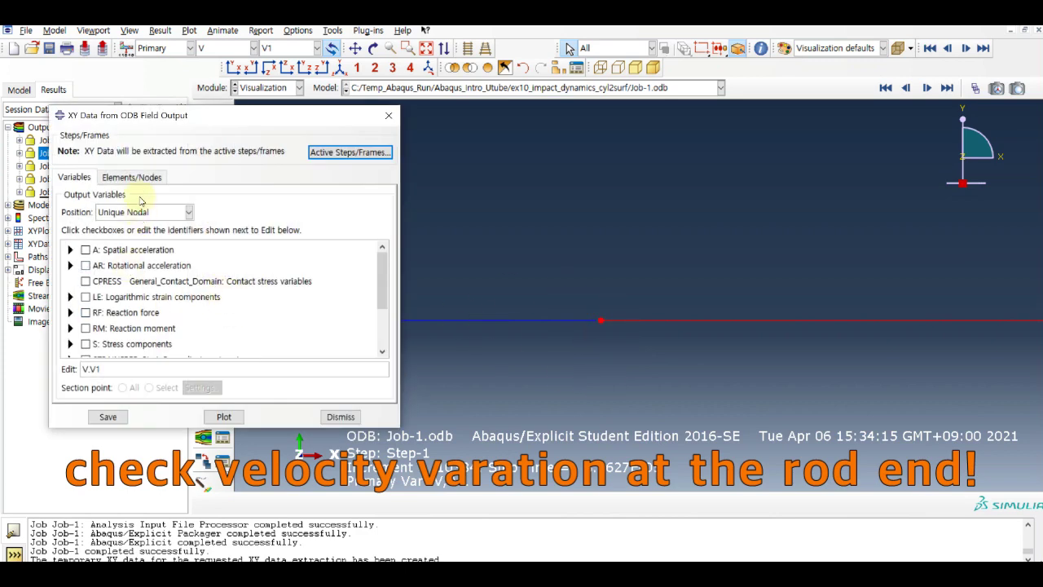
# Step: Select the short rod's end node facing the long rod, plot its V1 velocity history, and view the unobstructed graph
pyautogui.click(131, 177)
pyautogui.click(174, 213)
pyautogui.click(195, 387)
pyautogui.click(174, 214)
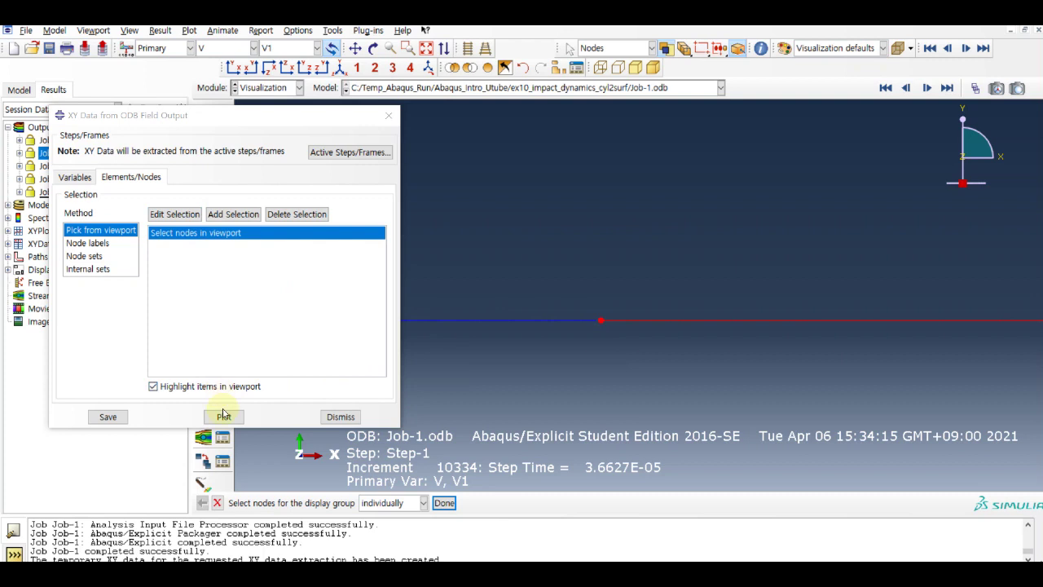
pyautogui.click(174, 215)
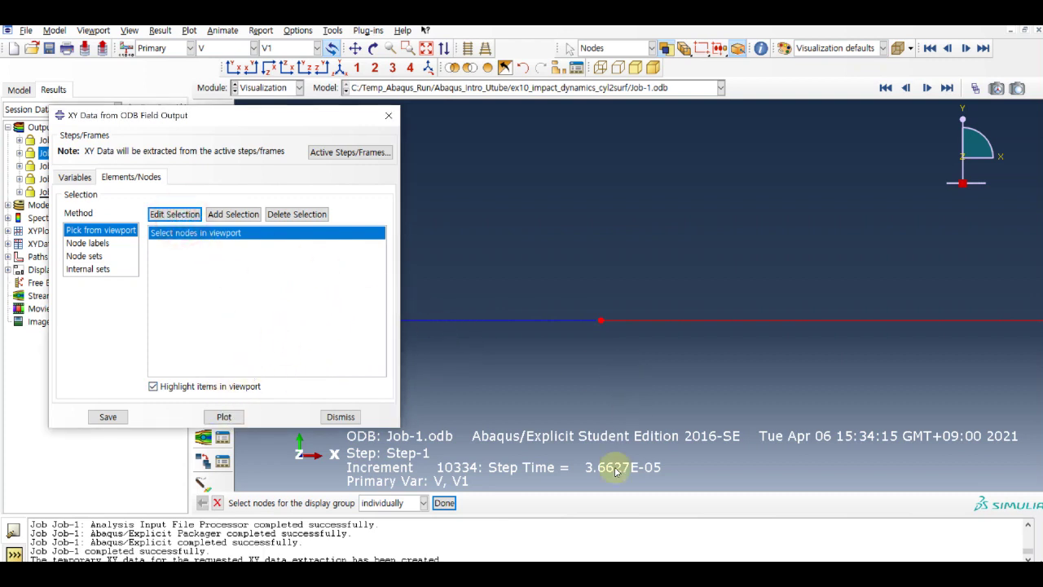
pyautogui.click(445, 503)
pyautogui.click(236, 418)
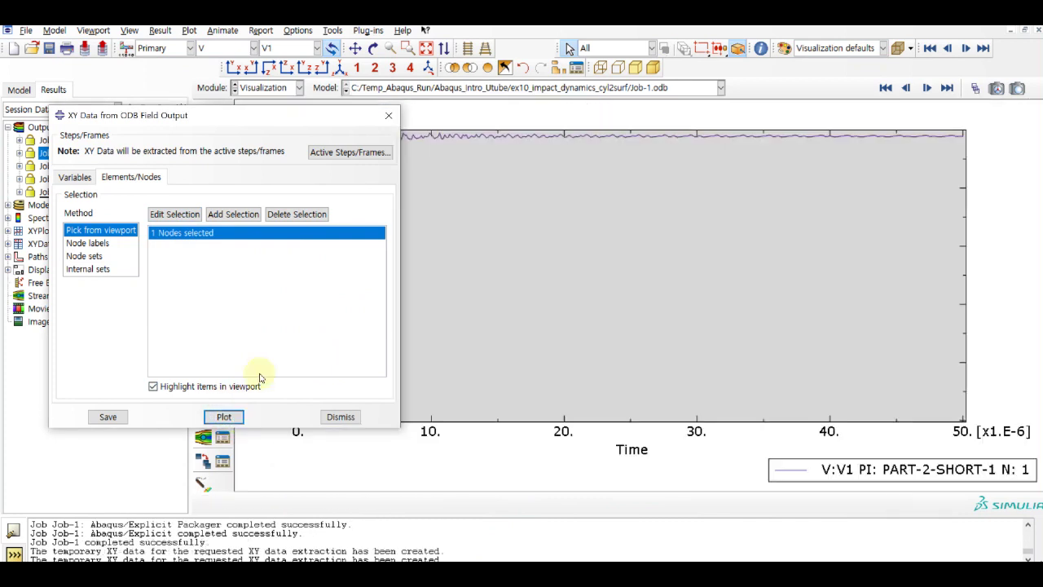
pyautogui.moveTo(314, 119); pyautogui.dragTo(398, 139)
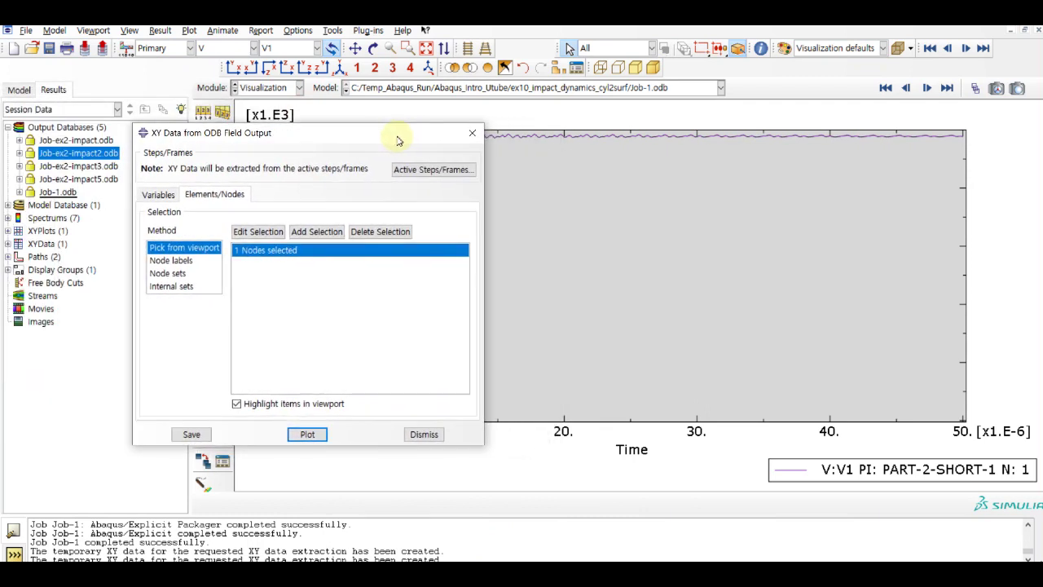
pyautogui.click(426, 436)
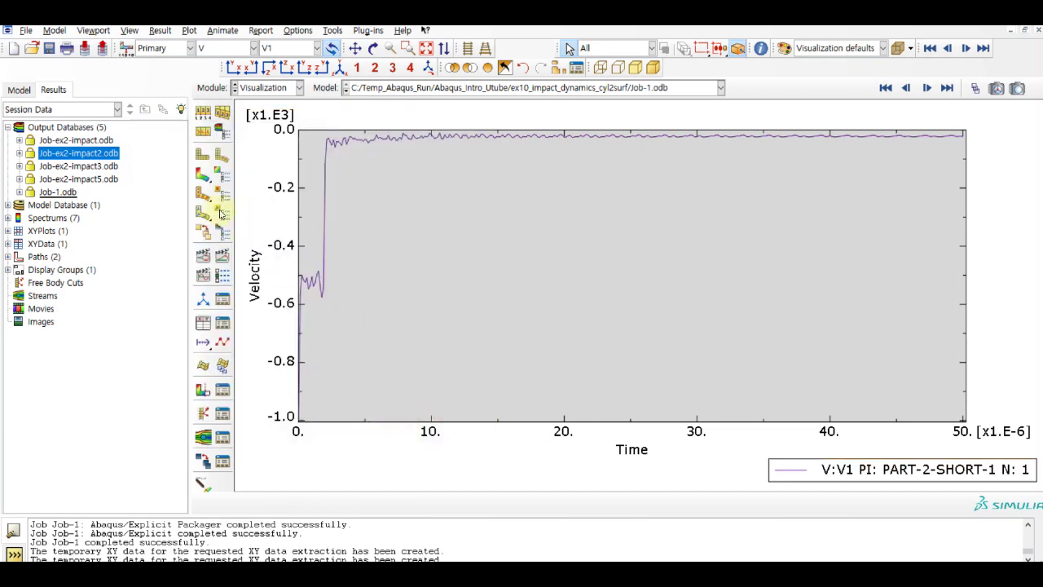
# Step: Return to the V1 contour plot of the rods and start creating a node list path with the default name
pyautogui.click(209, 176)
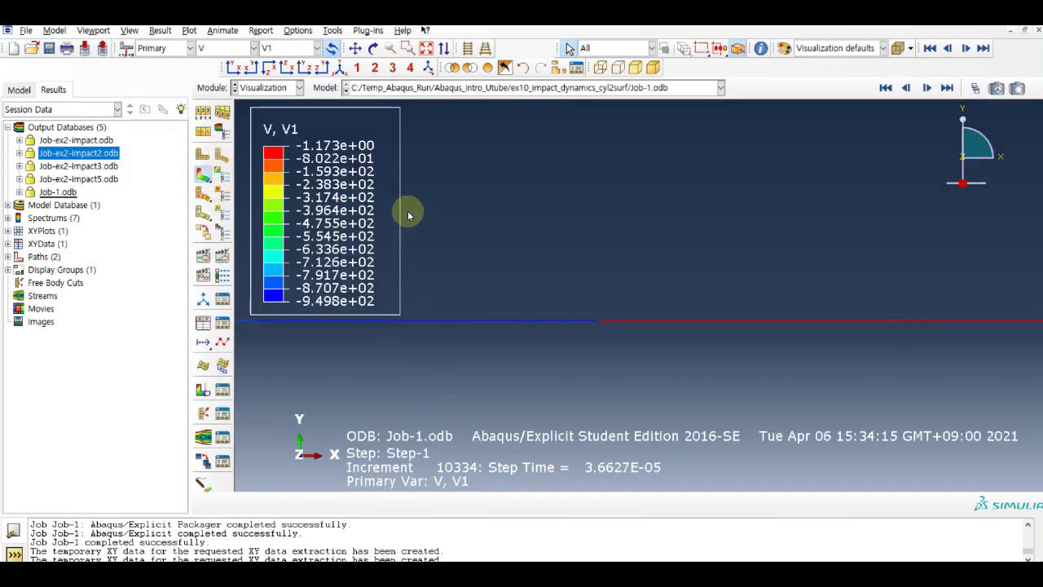
pyautogui.click(333, 31)
pyautogui.moveTo(371, 90)
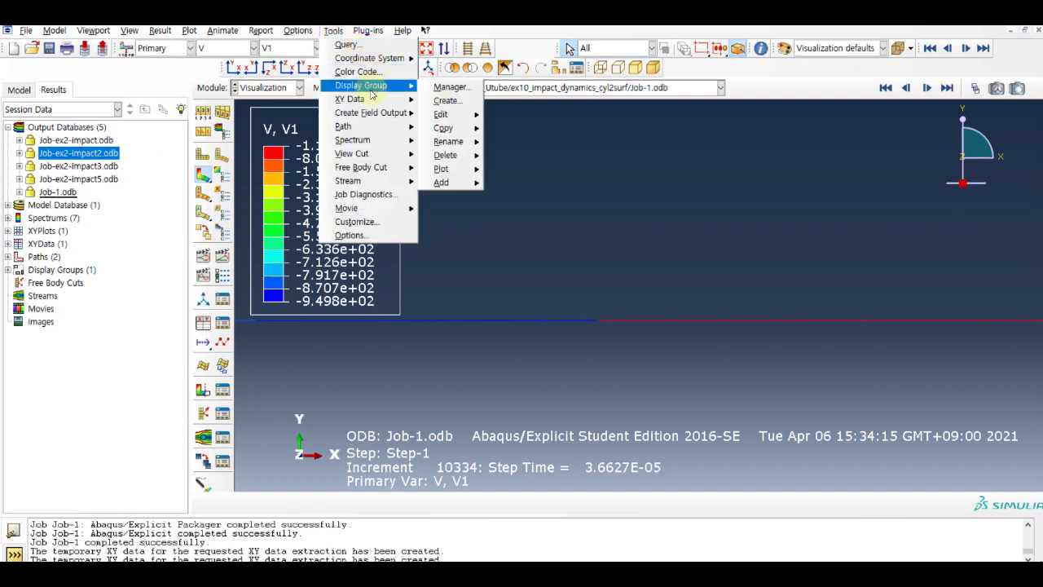
pyautogui.moveTo(368, 127)
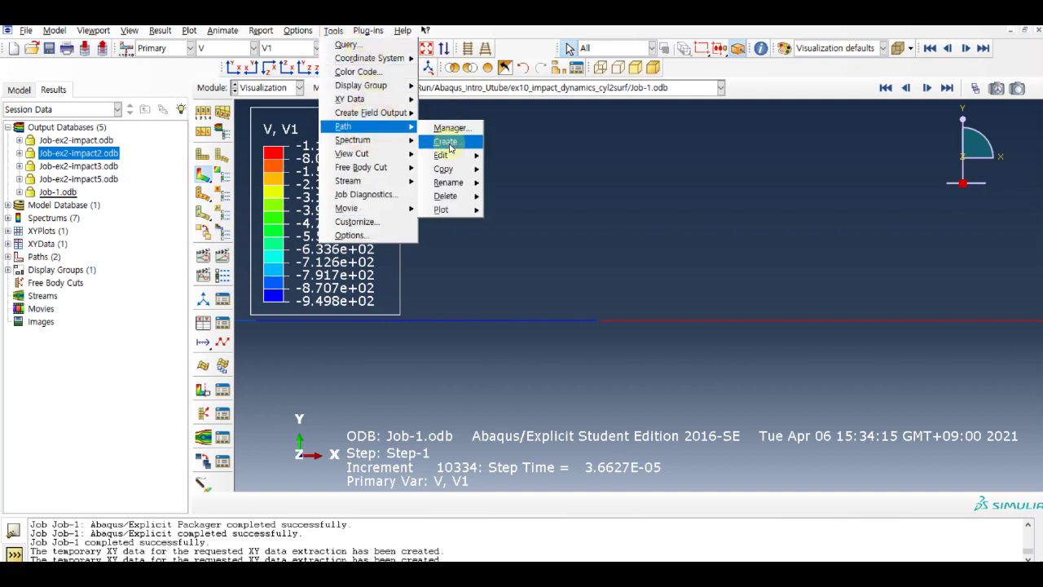
pyautogui.click(447, 143)
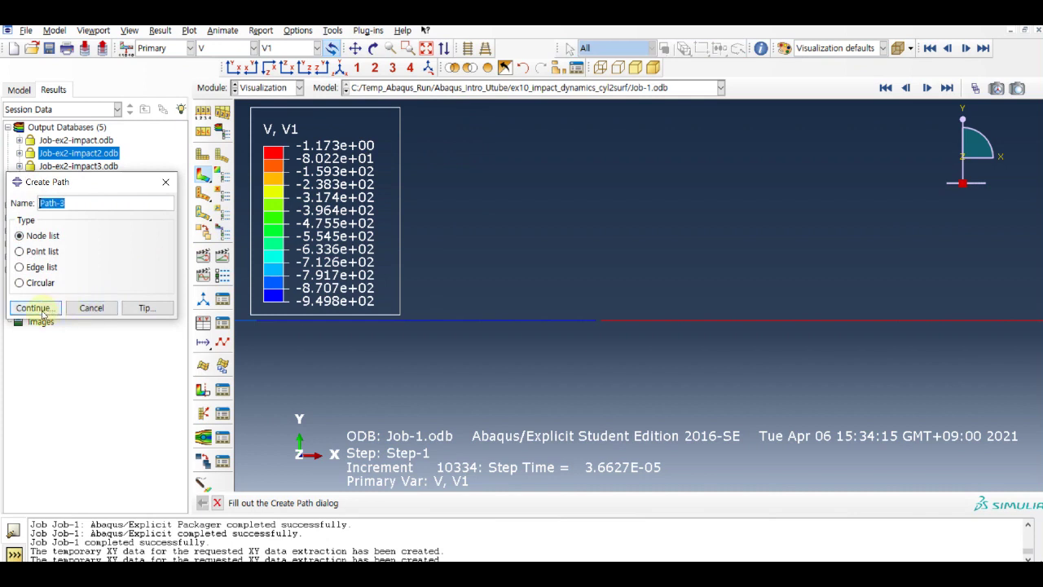
pyautogui.click(33, 308)
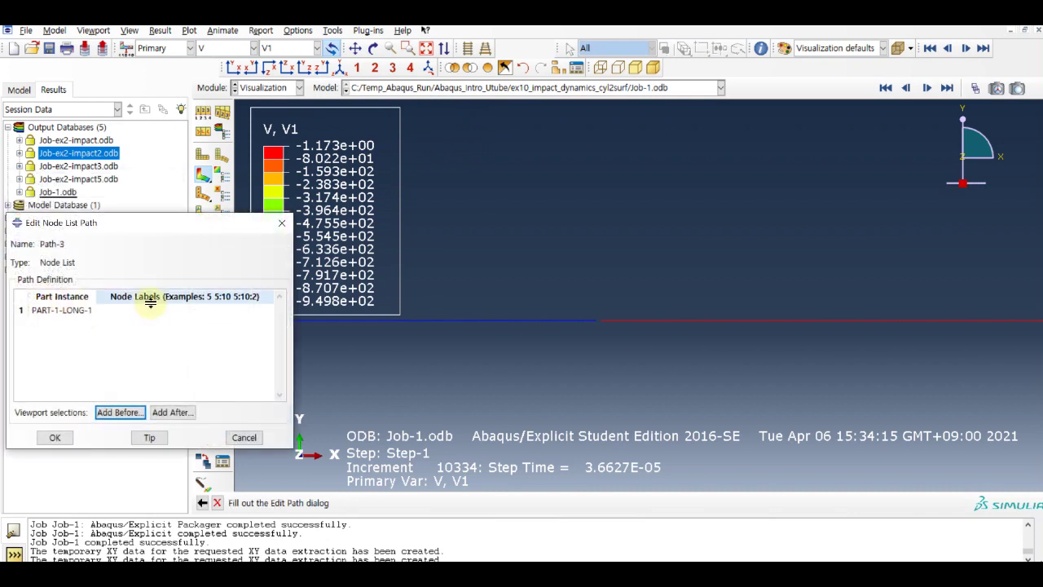
# Step: Define the path along the long rod by picking its end nodes 434 and 430, and accept the path definition
pyautogui.click(143, 413)
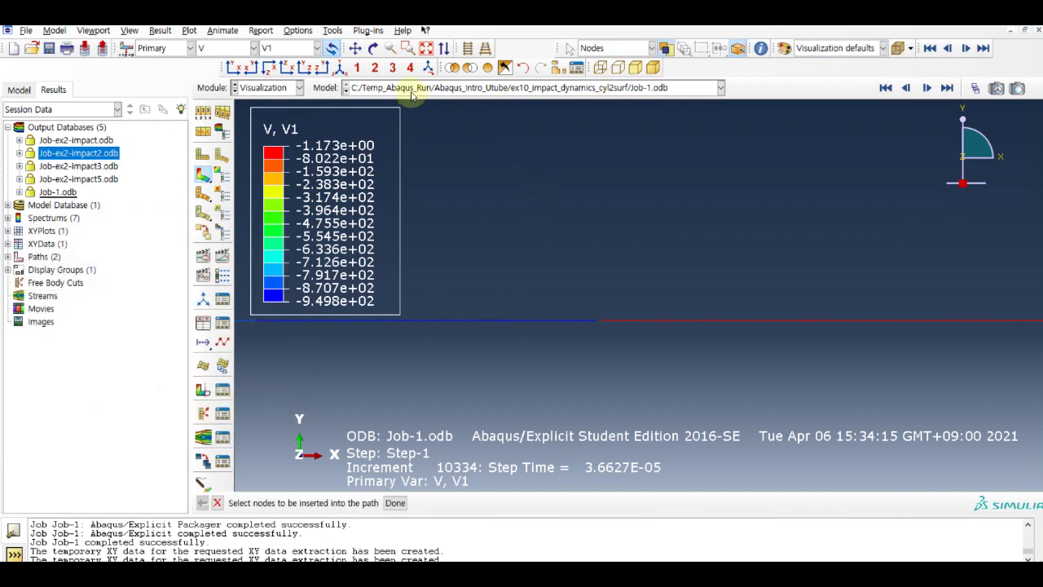
pyautogui.click(425, 48)
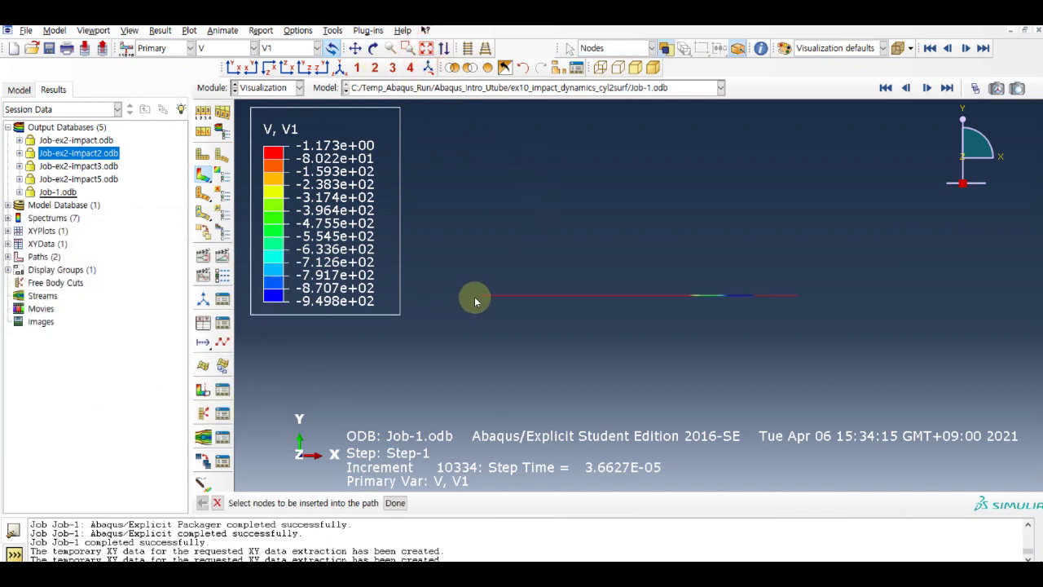
pyautogui.scroll(3, 709, 314)
pyautogui.scroll(2, 701, 283)
pyautogui.click(681, 272)
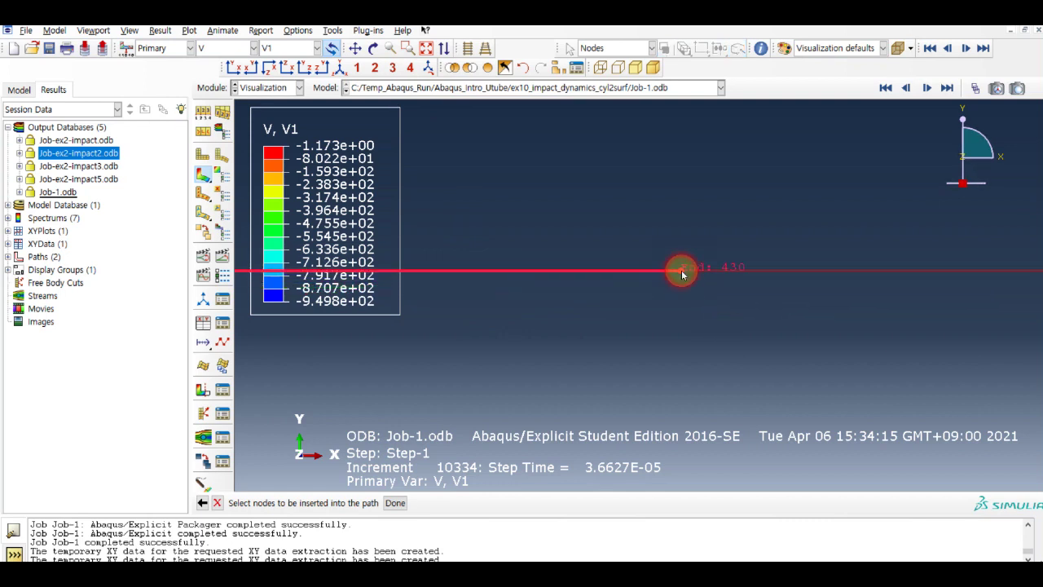
pyautogui.click(399, 504)
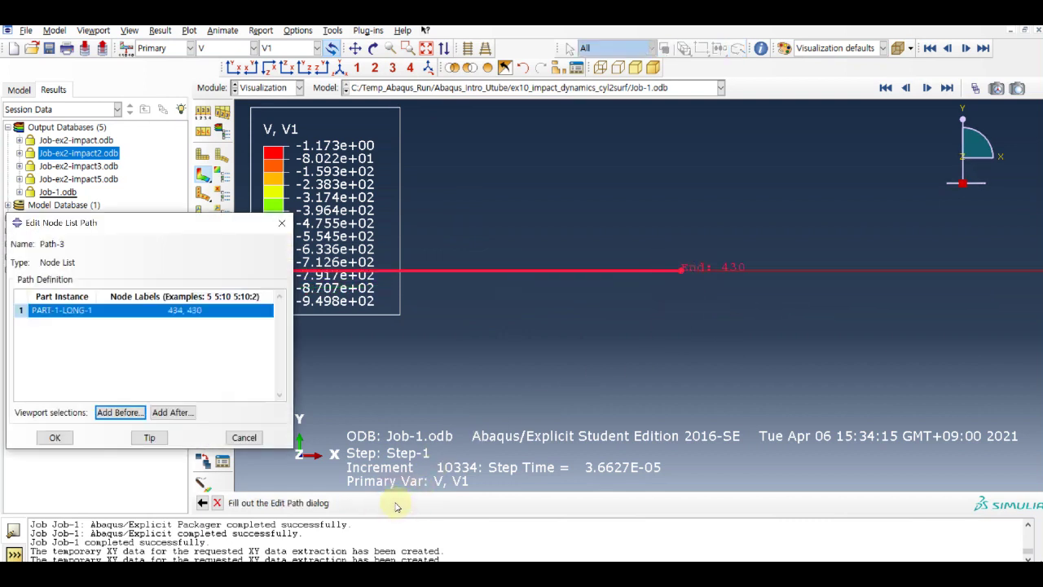
pyautogui.click(55, 438)
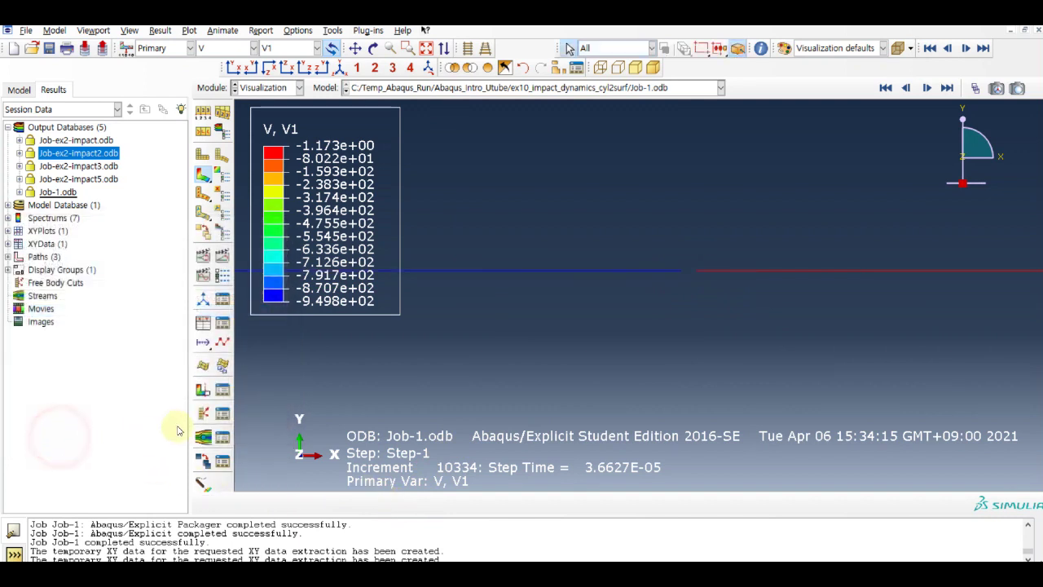
# Step: Show both rods completely and advance the S11 stress contours to the frame at step time 3.9501E-05
pyautogui.click(424, 49)
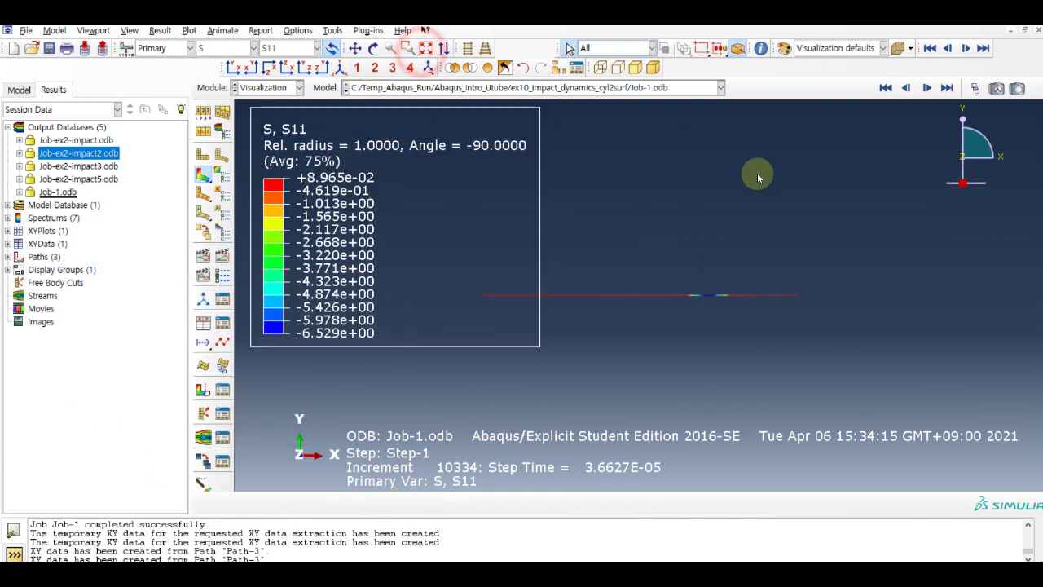
pyautogui.click(924, 90)
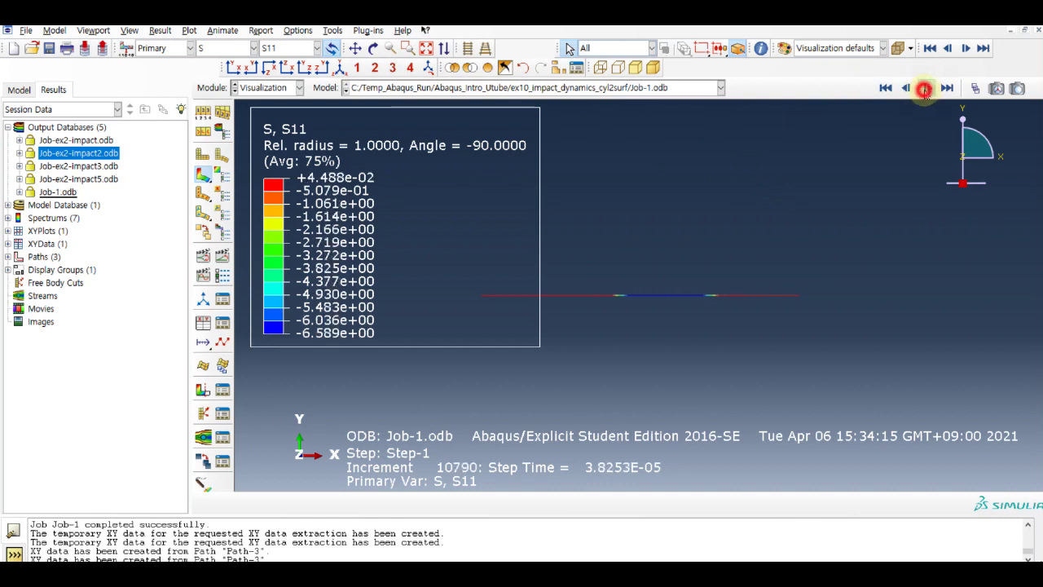
pyautogui.click(925, 90)
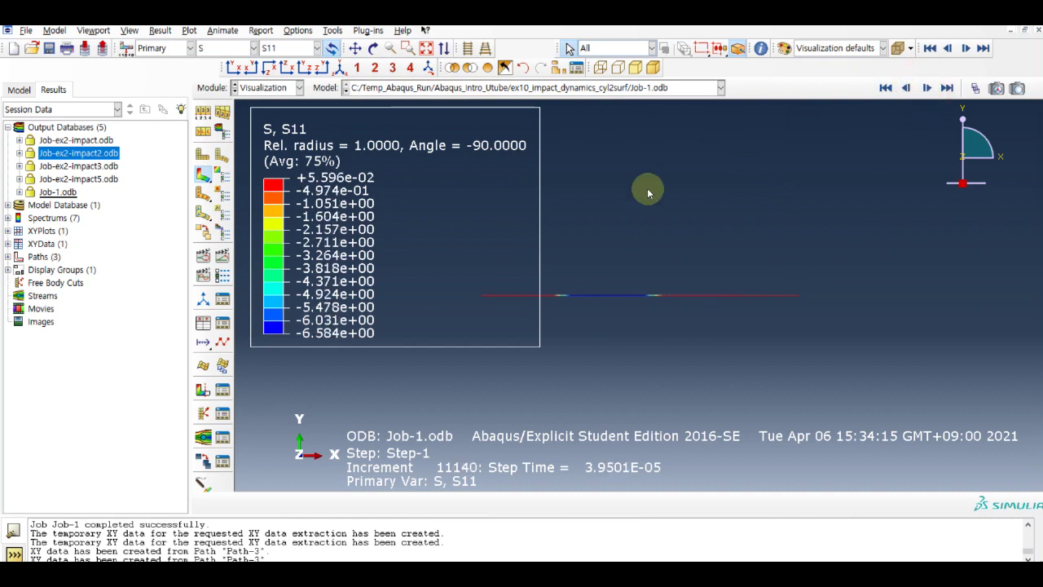
# Step: Plot S11 against true distance along Path-3 on the deformed shape with 50 uniform intervals, and uncover the graph
pyautogui.click(201, 322)
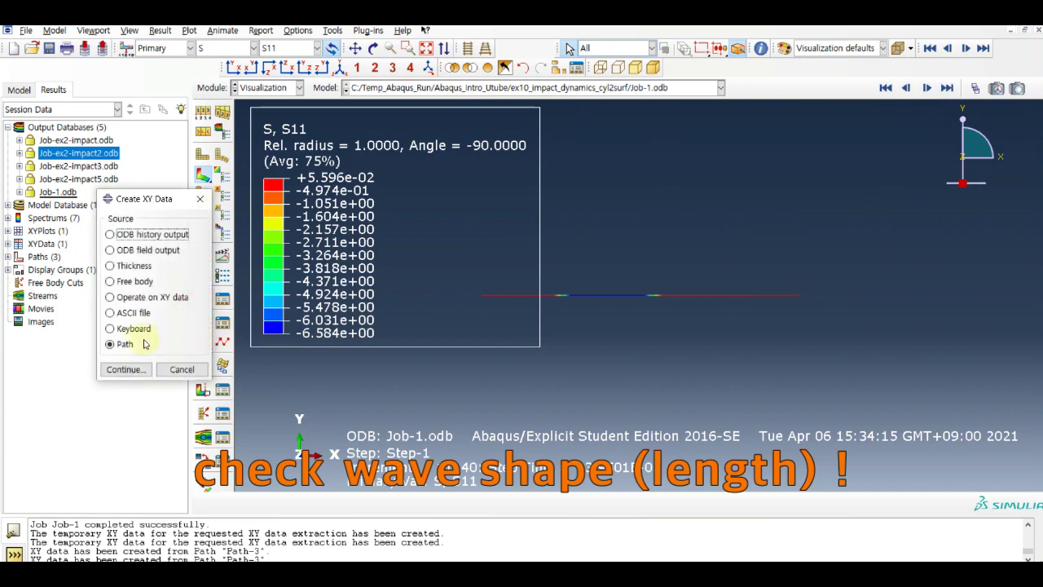
pyautogui.click(122, 367)
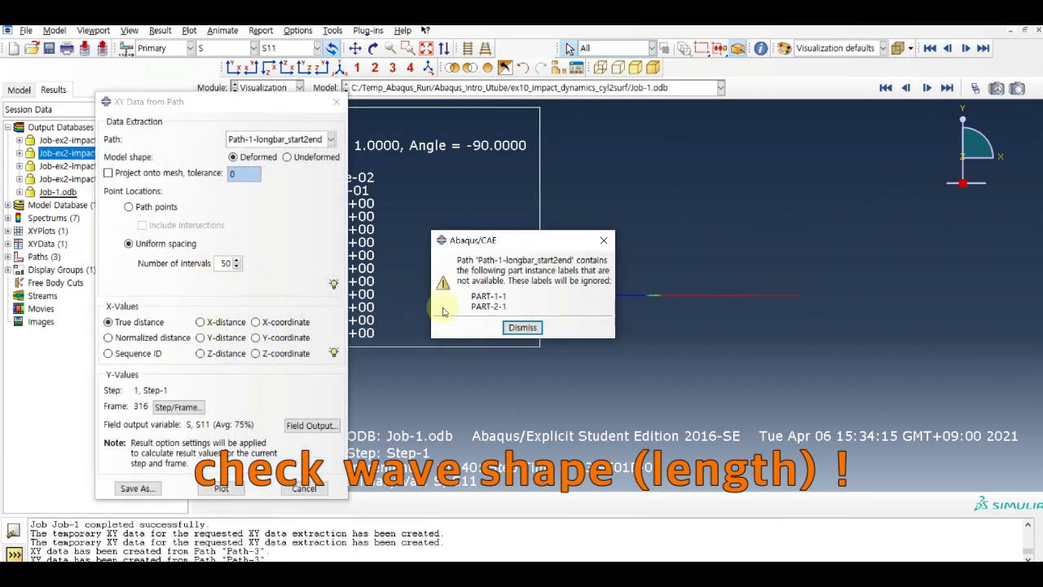
pyautogui.click(523, 326)
pyautogui.click(305, 140)
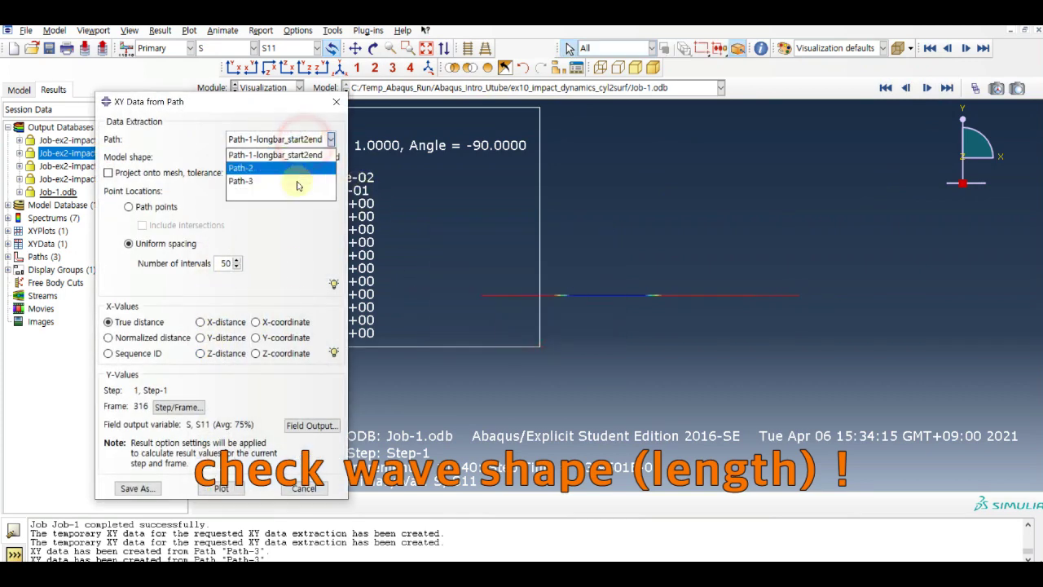
pyautogui.click(300, 180)
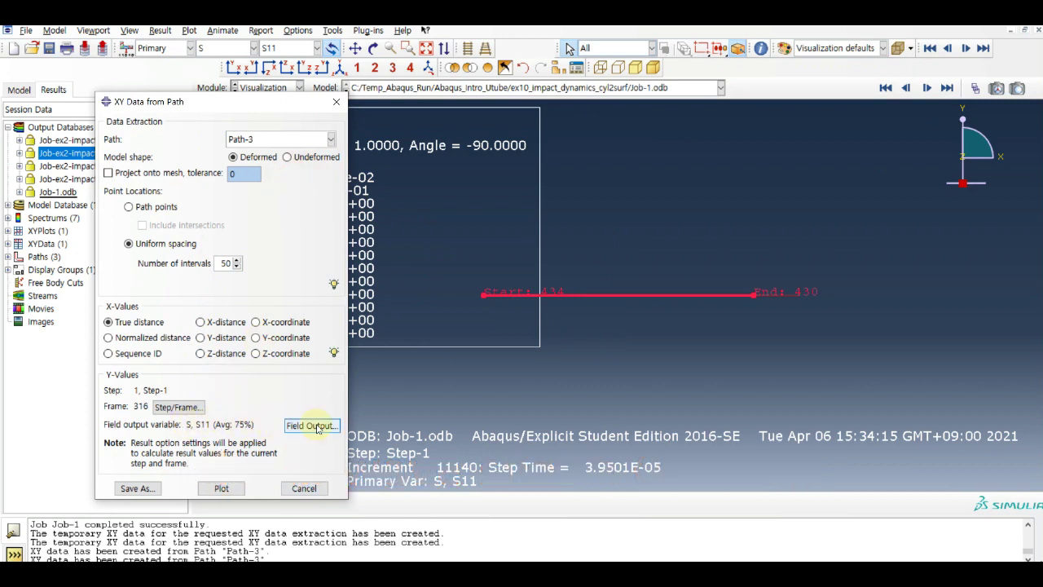
pyautogui.click(222, 489)
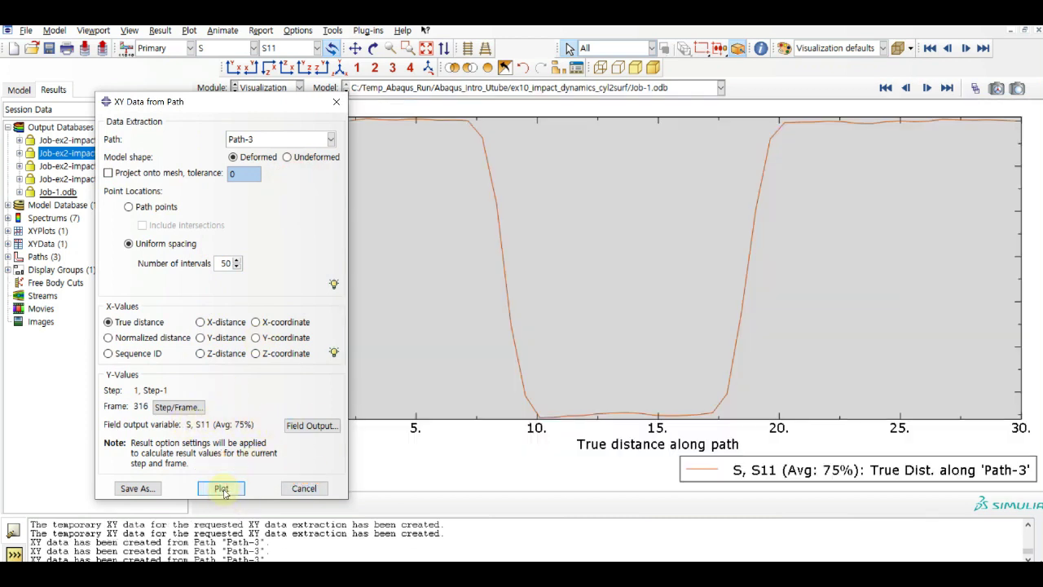
pyautogui.moveTo(269, 102); pyautogui.dragTo(154, 106)
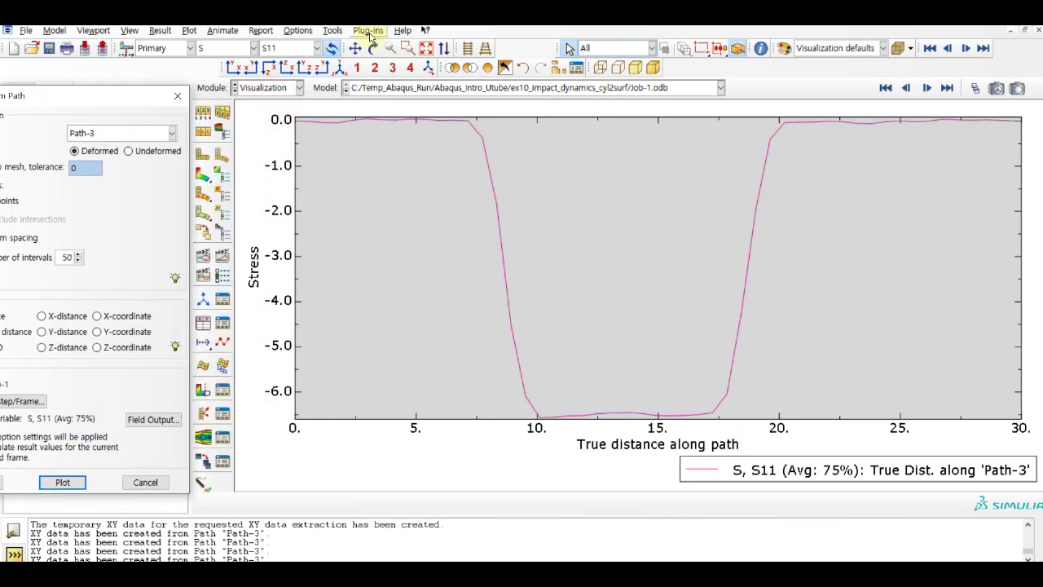
# Step: Export the XY data of the current S11 path plot from Abaqus/CAE to Excel with Excel Utilities
pyautogui.click(369, 31)
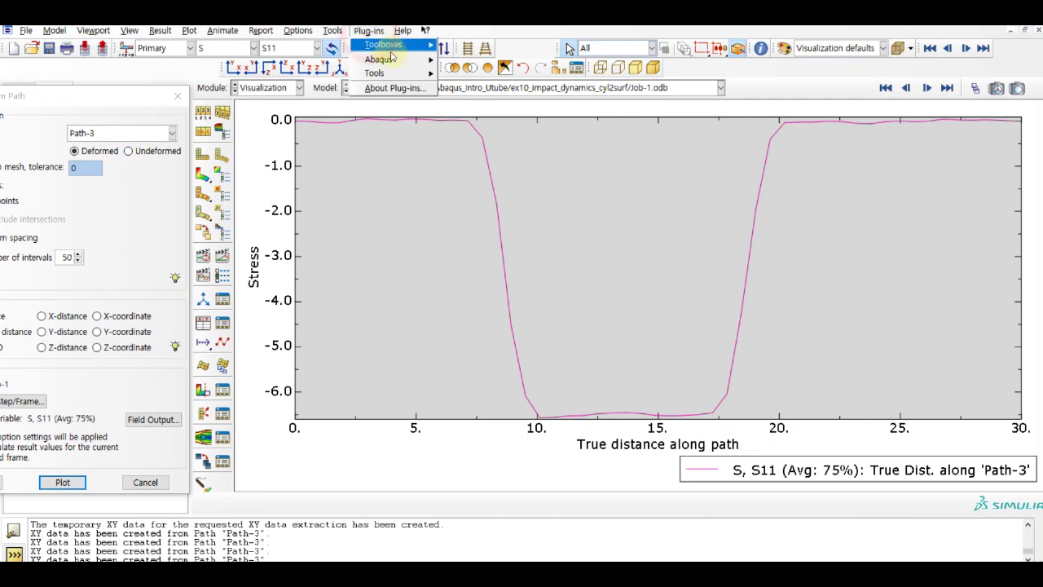
pyautogui.moveTo(375, 73)
pyautogui.click(492, 105)
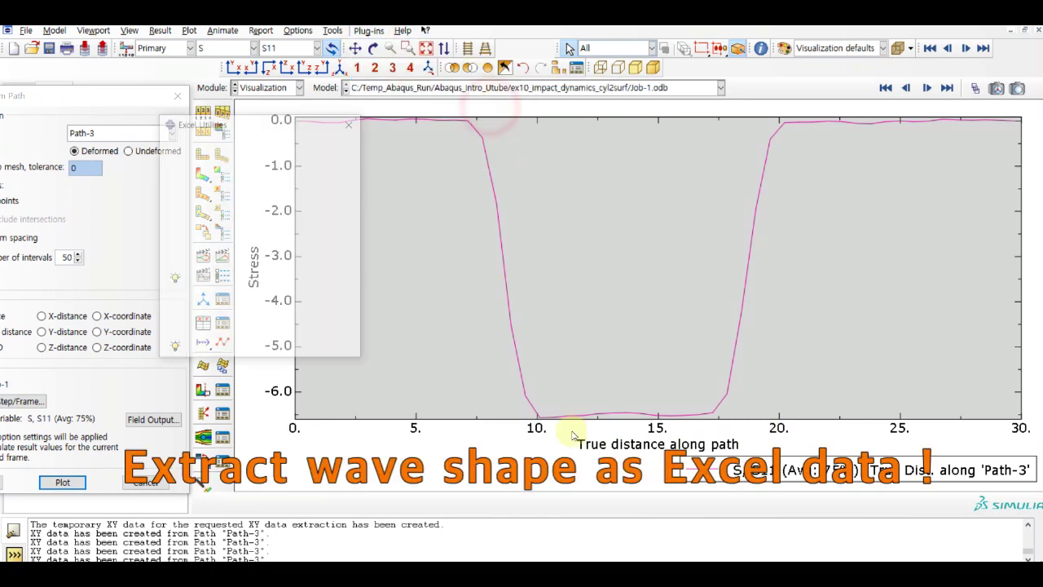
pyautogui.click(227, 226)
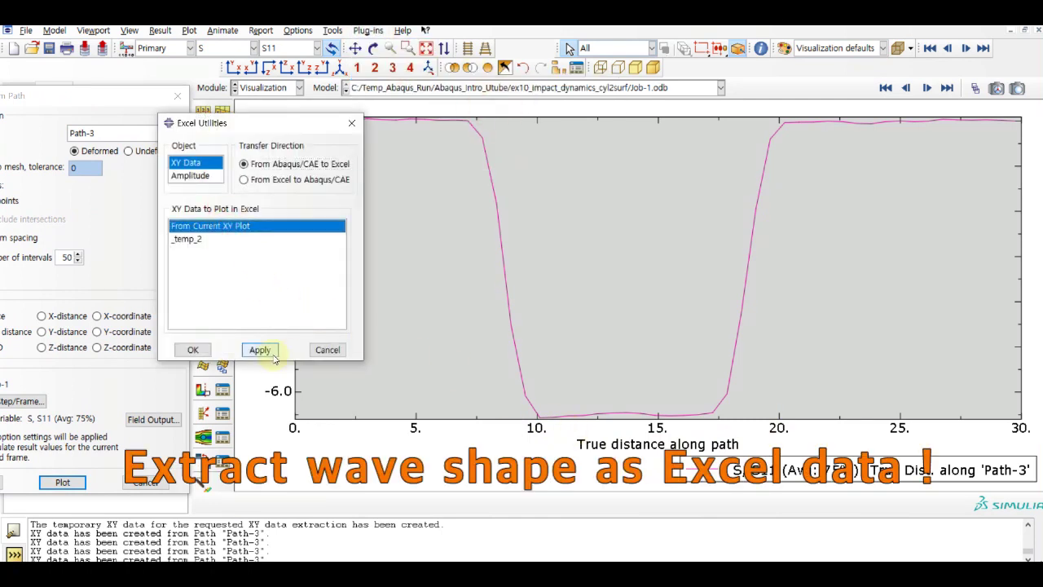
pyautogui.click(261, 350)
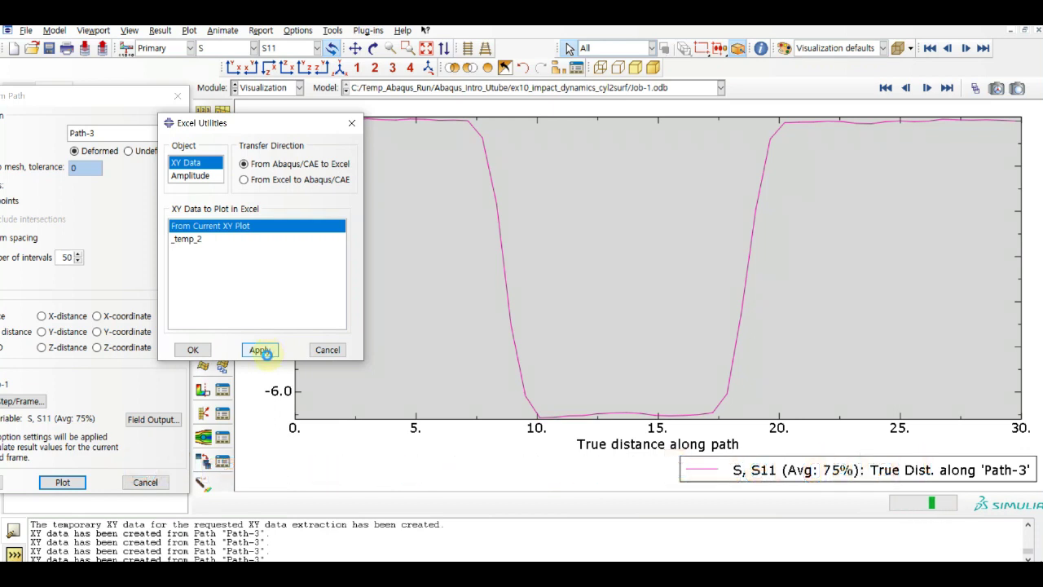
pyautogui.click(265, 354)
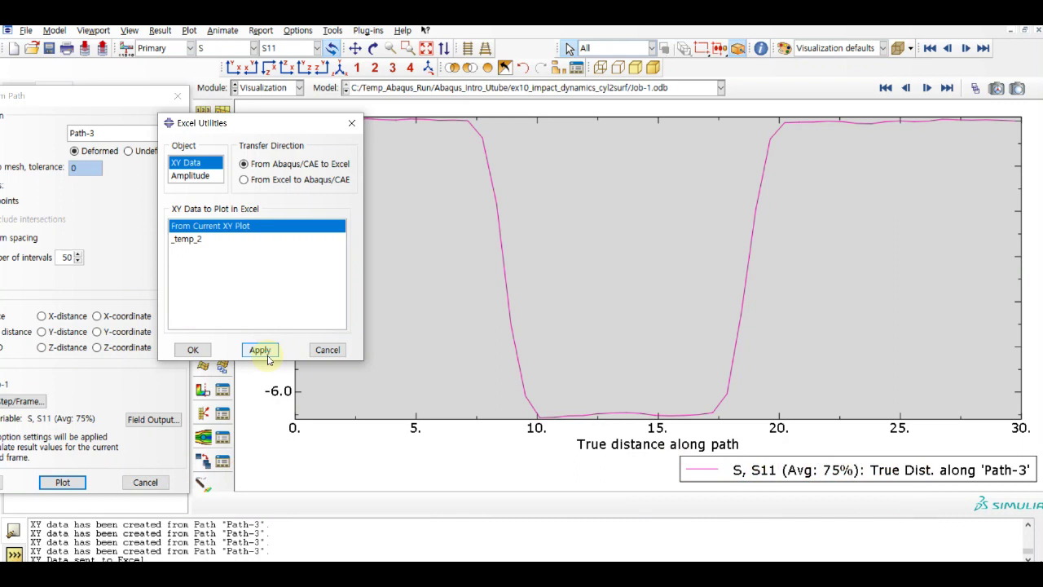